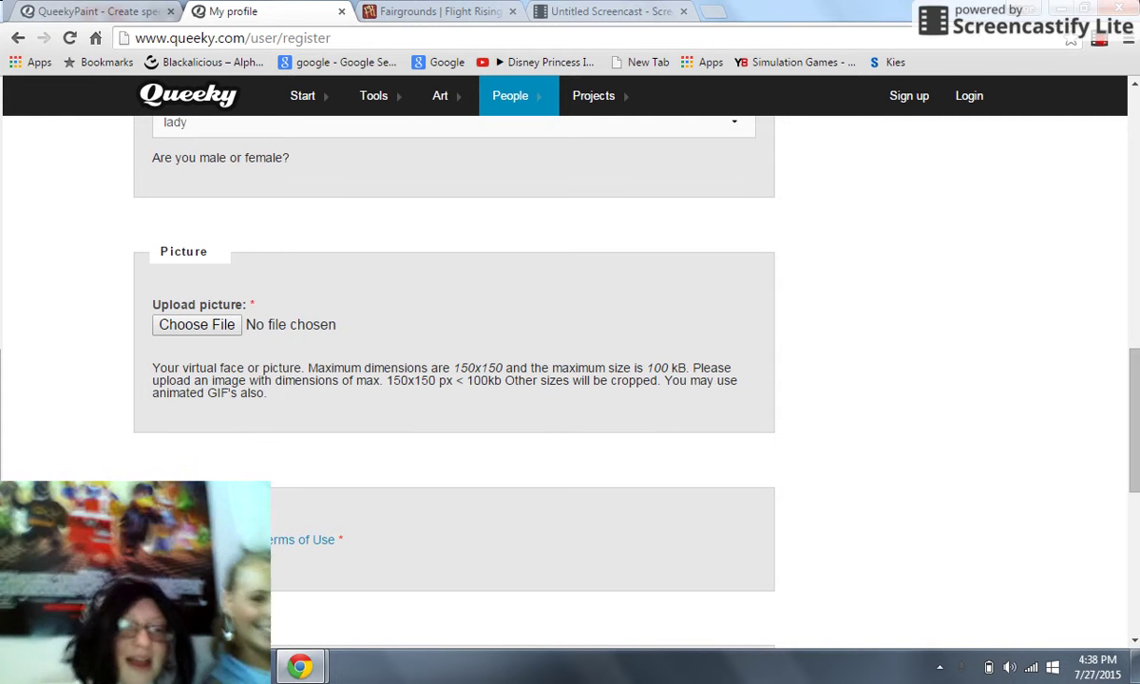
# - Choose the image file anime from the bb pictures folder as the profile picture
pyautogui.click(180, 328)
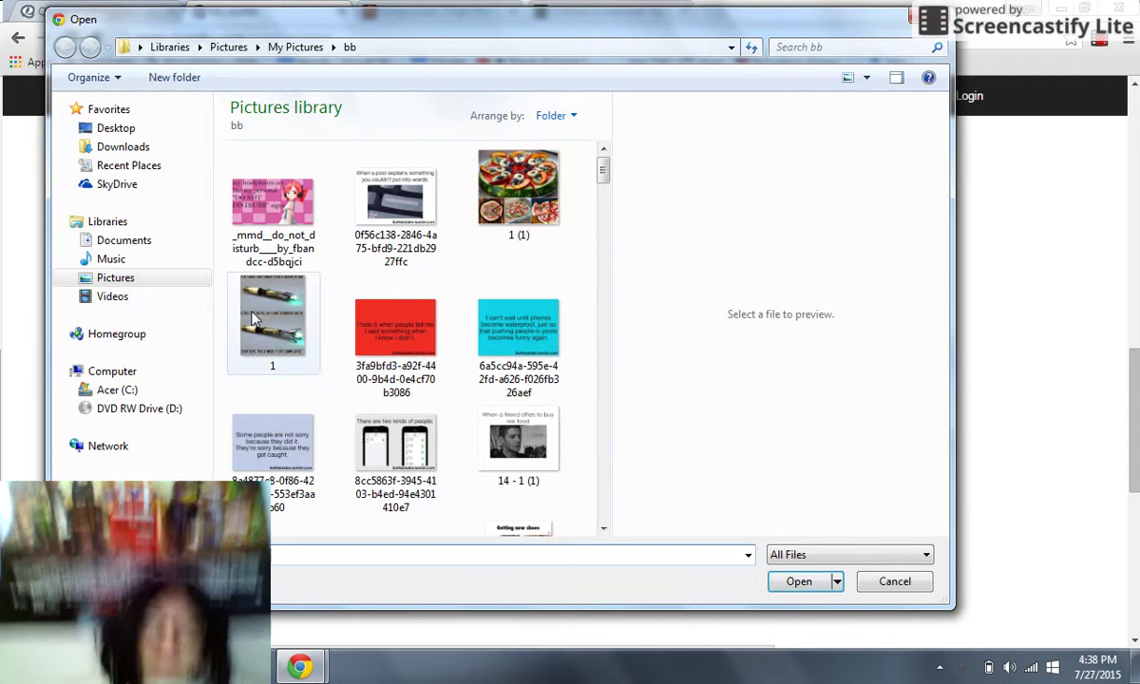
pyautogui.moveTo(603, 172); pyautogui.dragTo(600, 220)
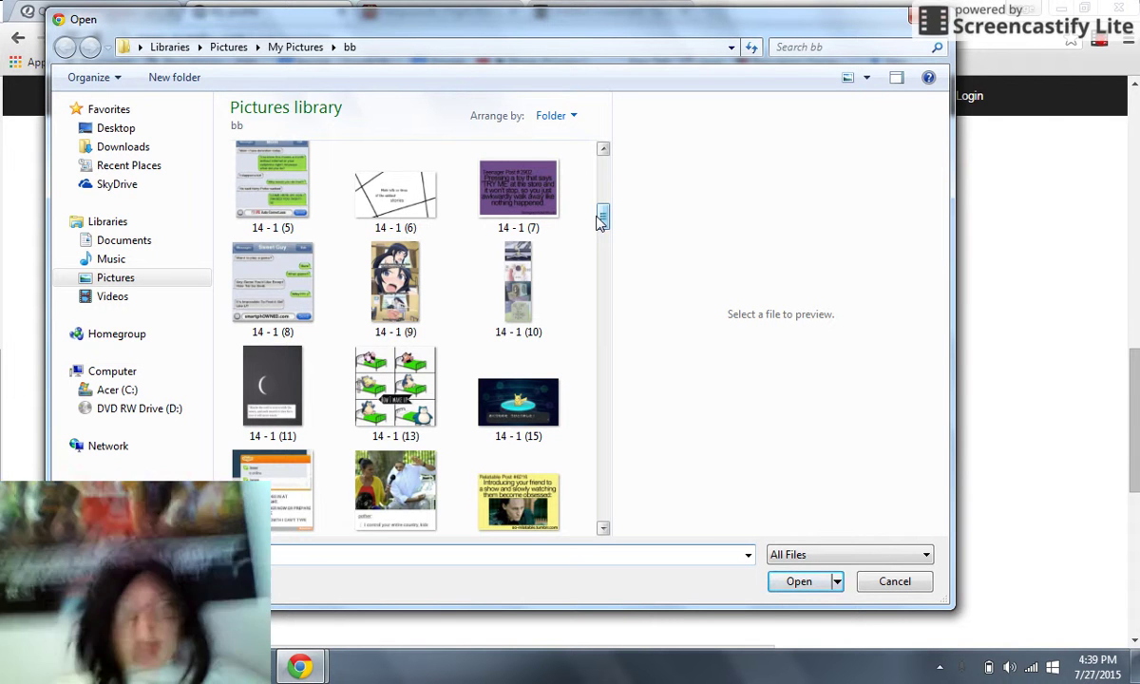
pyautogui.click(268, 274)
pyautogui.click(392, 159)
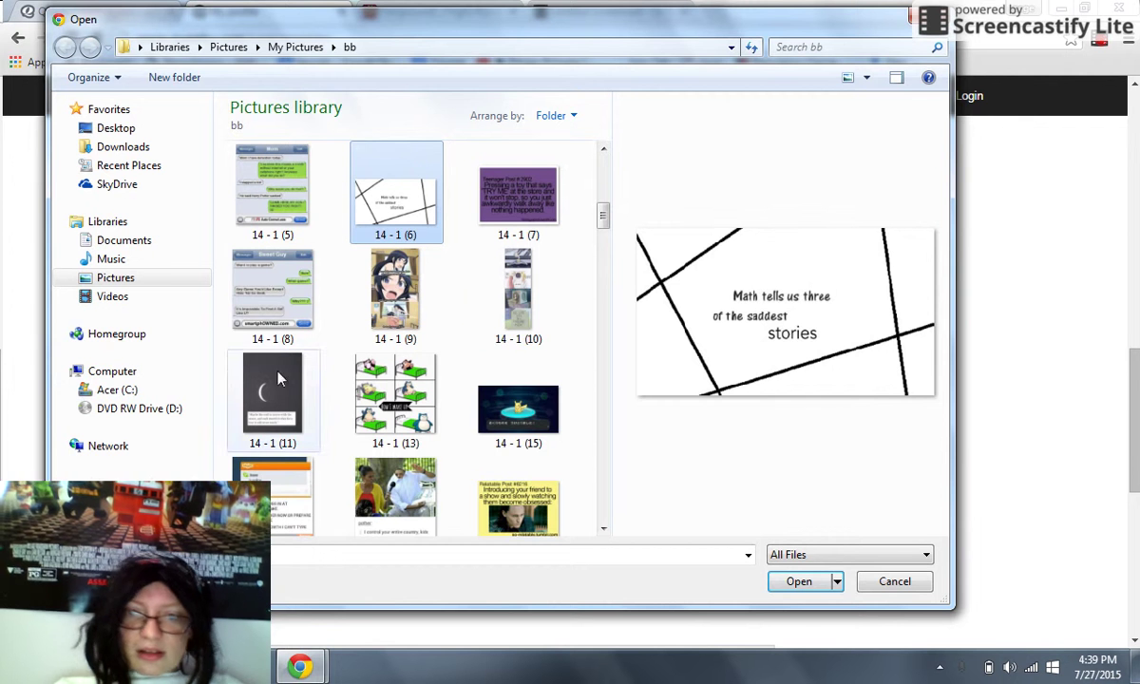
pyautogui.click(511, 397)
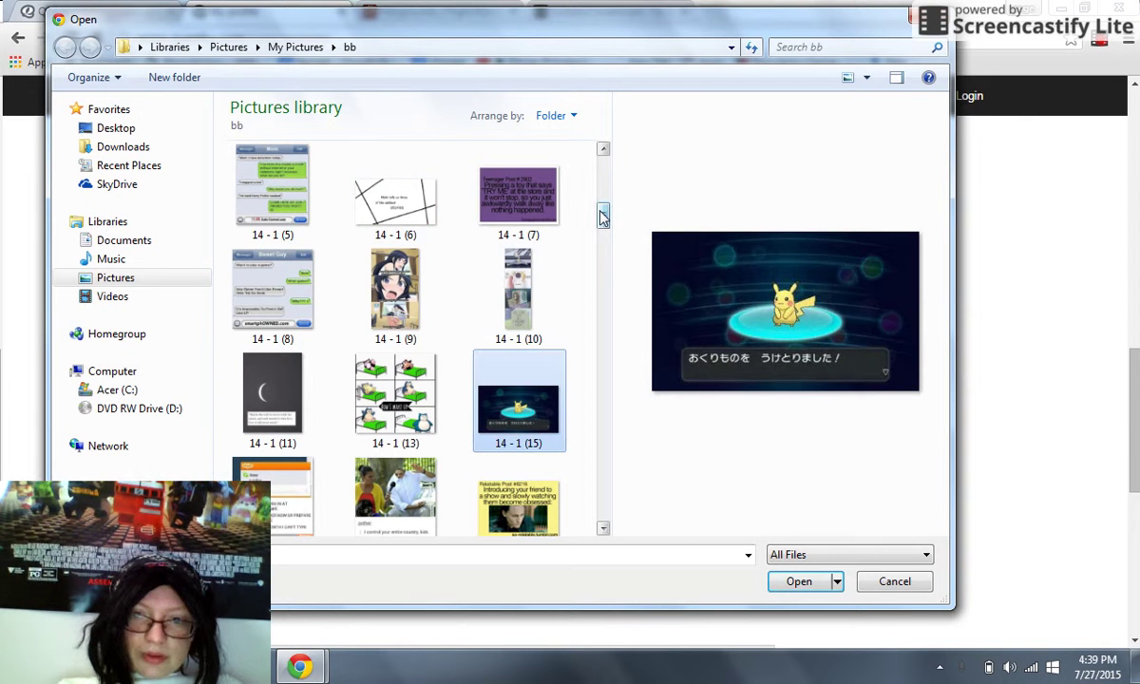
pyautogui.moveTo(602, 216); pyautogui.dragTo(589, 364)
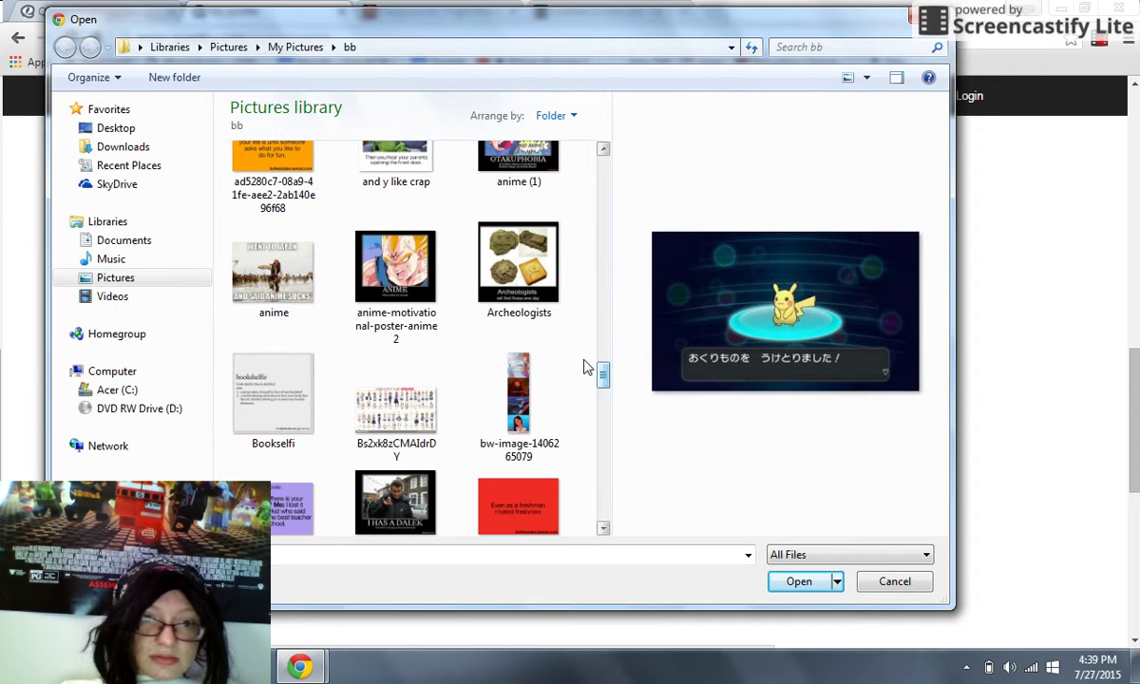
pyautogui.click(256, 249)
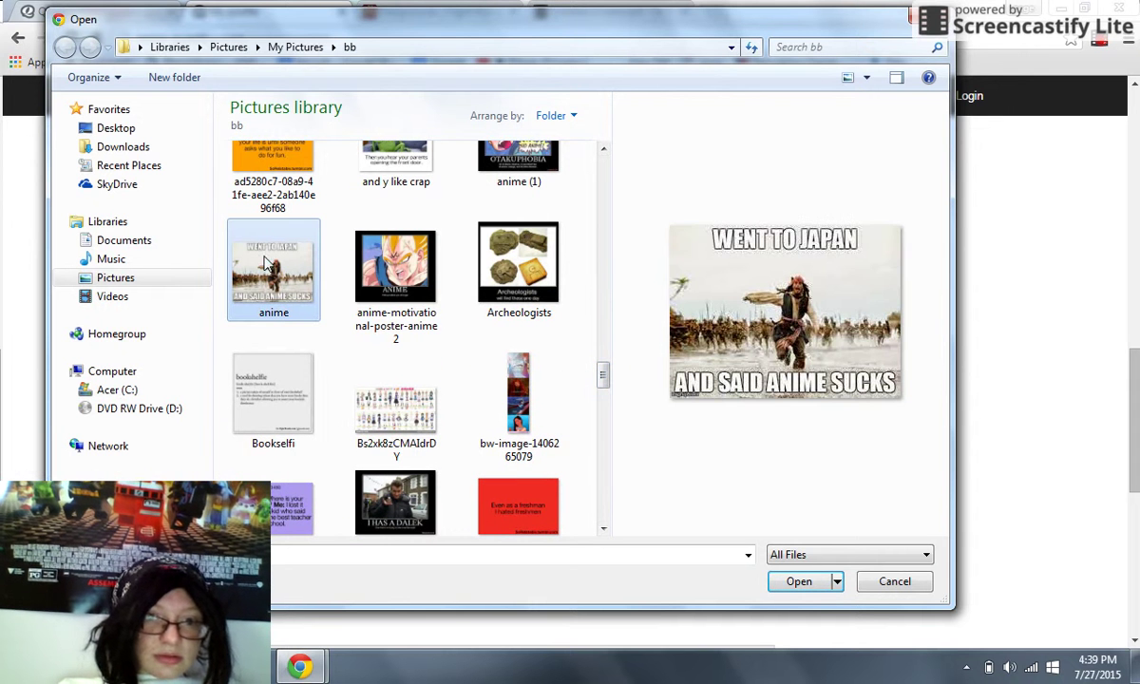
pyautogui.click(800, 591)
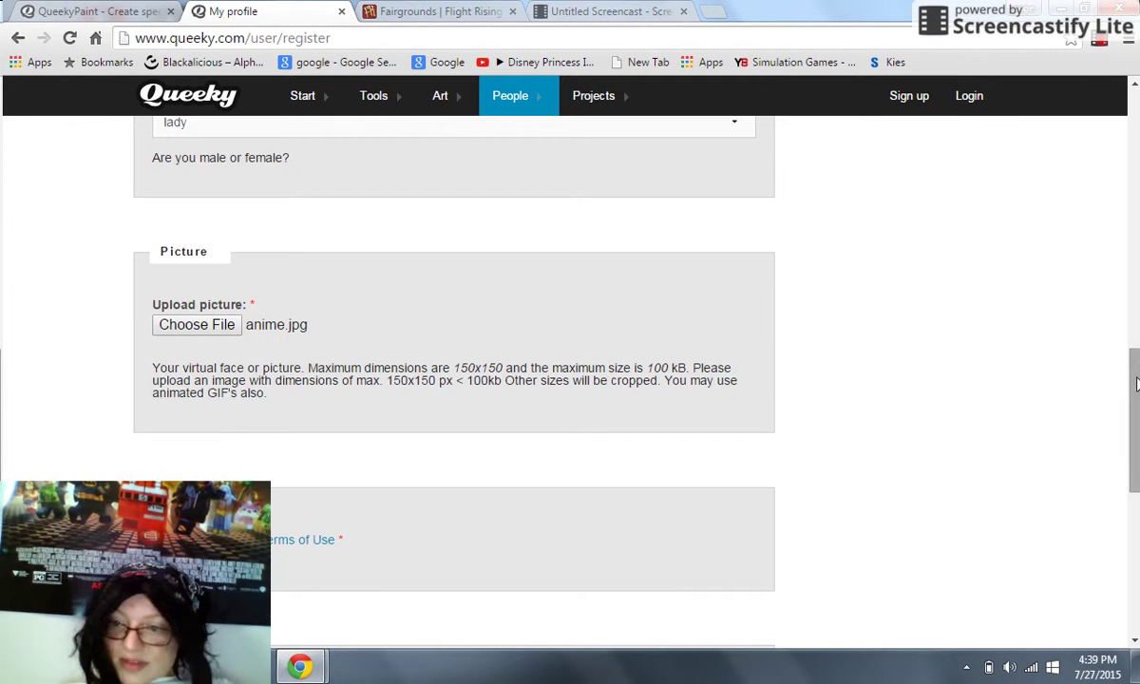
# - Try to submit the registration form after entering the CAPTCHA verification text
pyautogui.moveTo(1135, 397); pyautogui.dragTo(1136, 493)
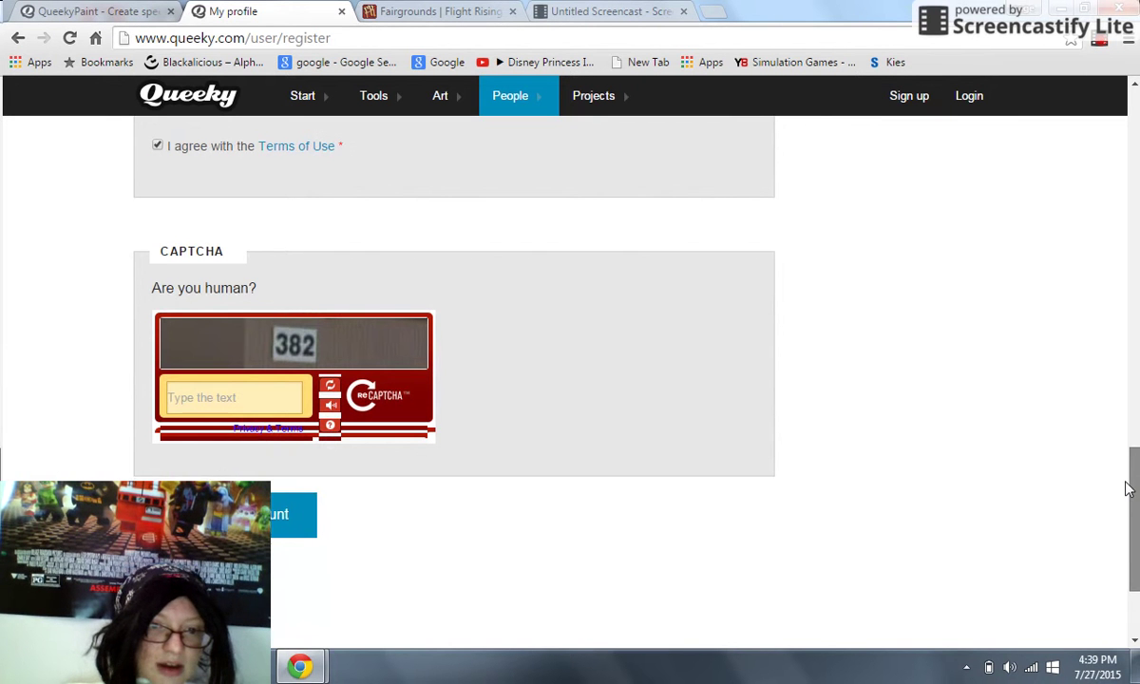
pyautogui.click(273, 403)
pyautogui.write('3')
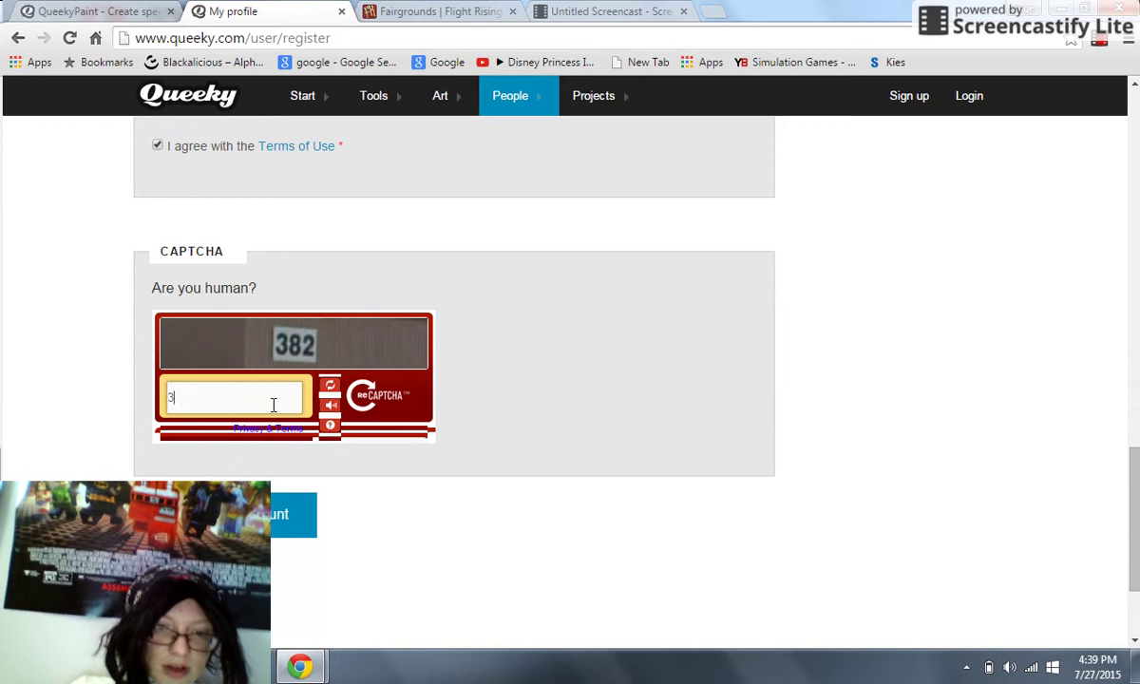
pyautogui.write('82')
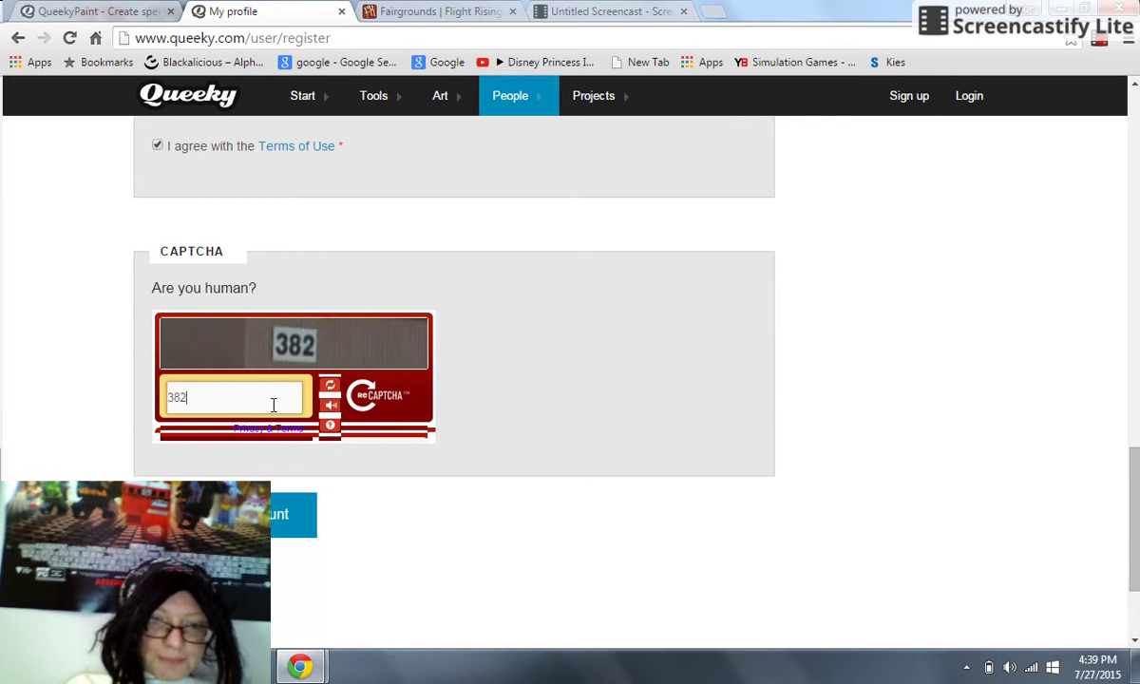
pyautogui.press('Return')
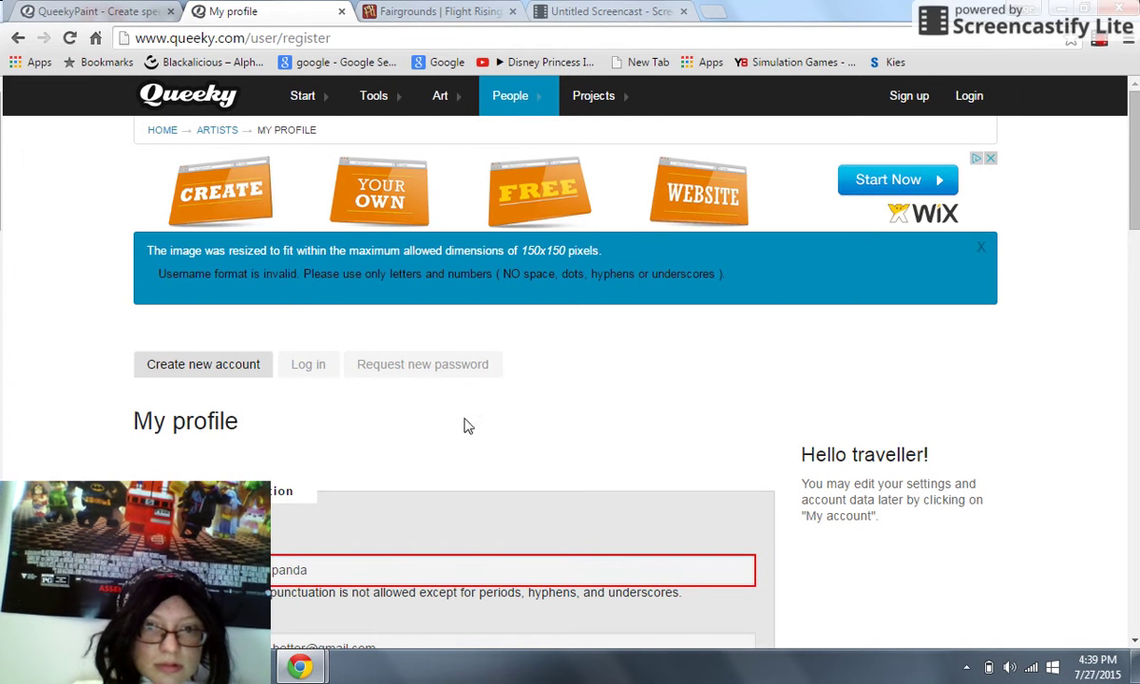
# - Change the username to TheAmazingMagicPanda, removing the spaces and capitalising each word
pyautogui.click(485, 564)
pyautogui.scroll(-1, 1131, 241)
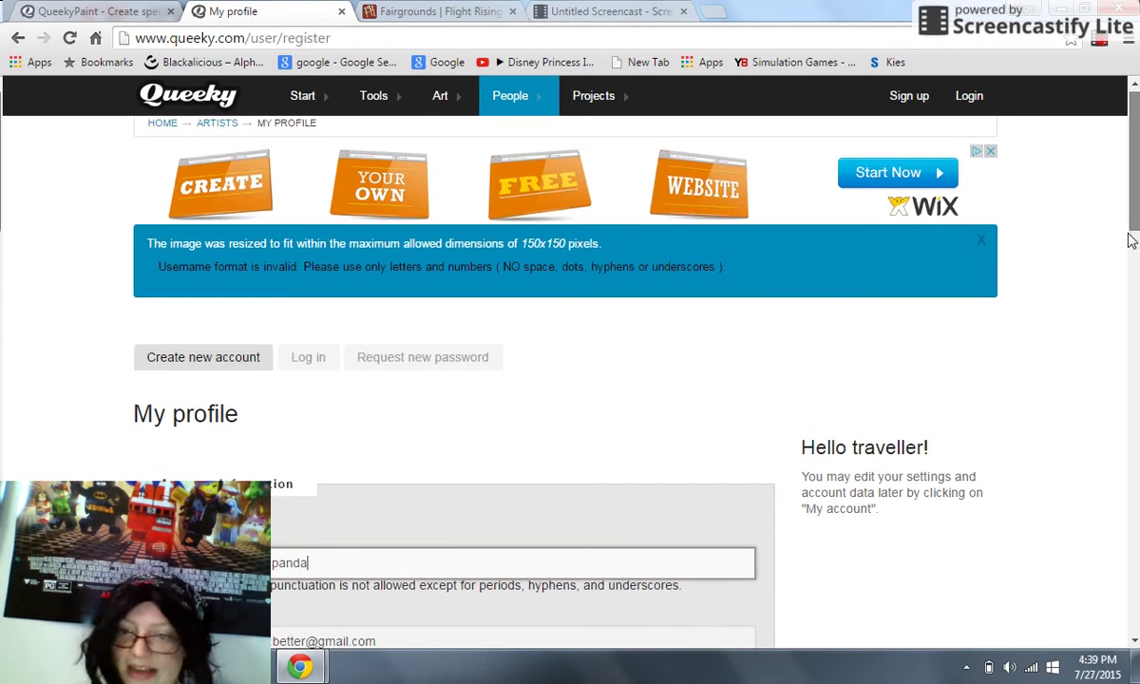
pyautogui.scroll(-3, 1131, 240)
pyautogui.scroll(1, 1127, 230)
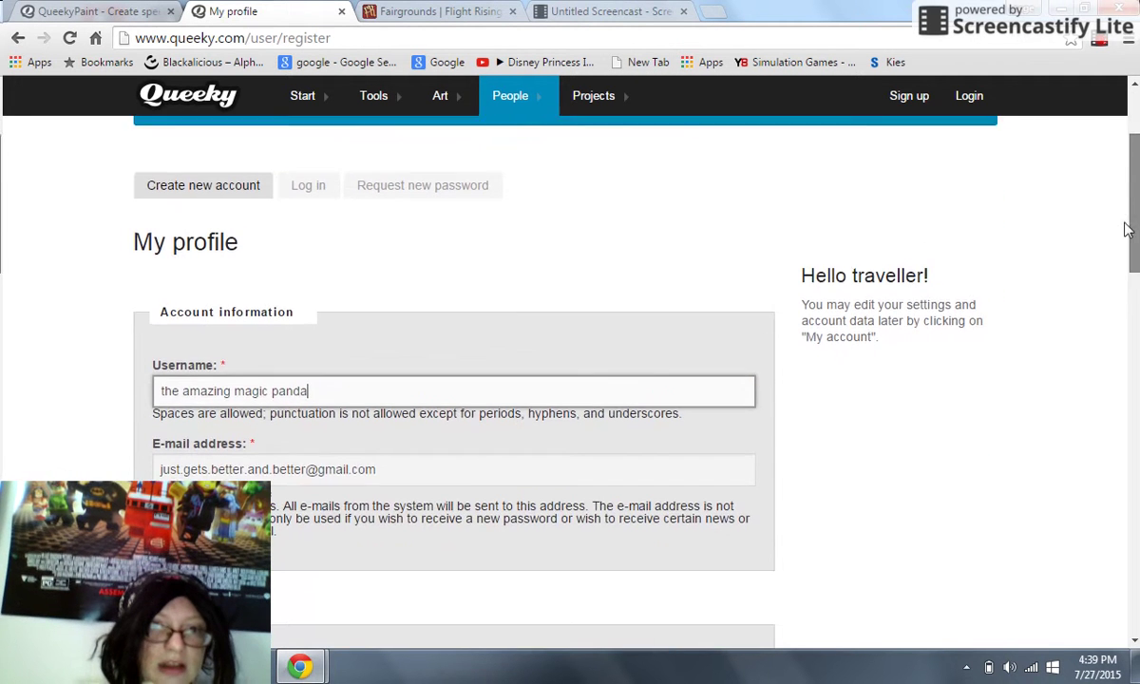
pyautogui.moveTo(1127, 230); pyautogui.dragTo(1133, 197)
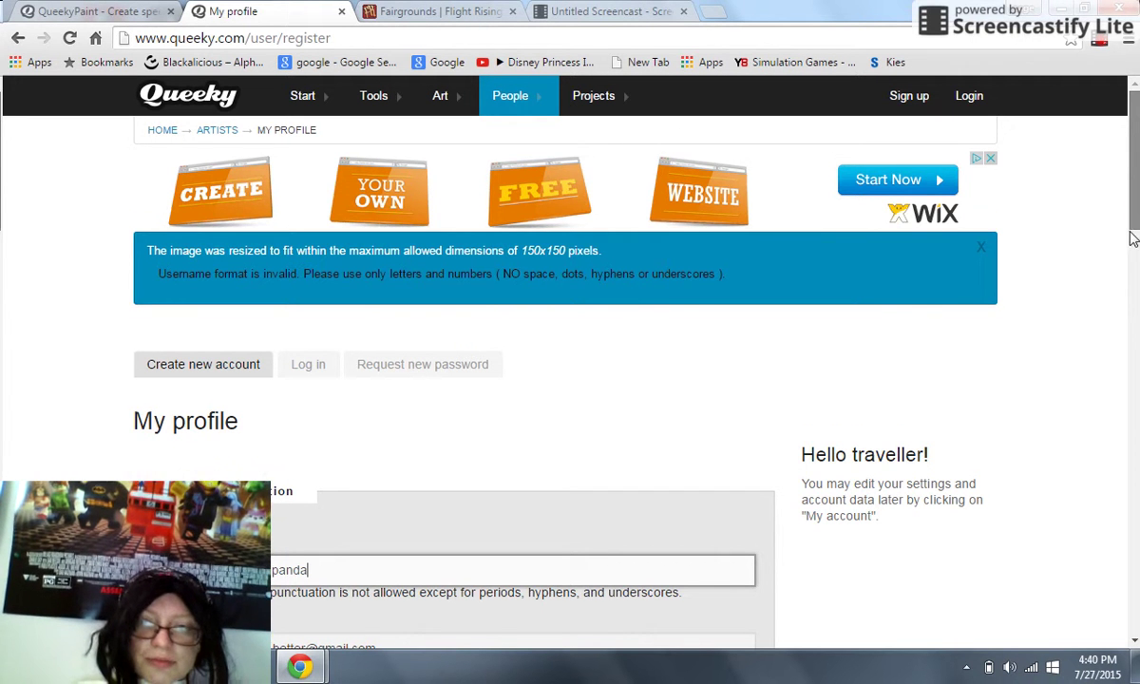
pyautogui.scroll(-3, 1133, 239)
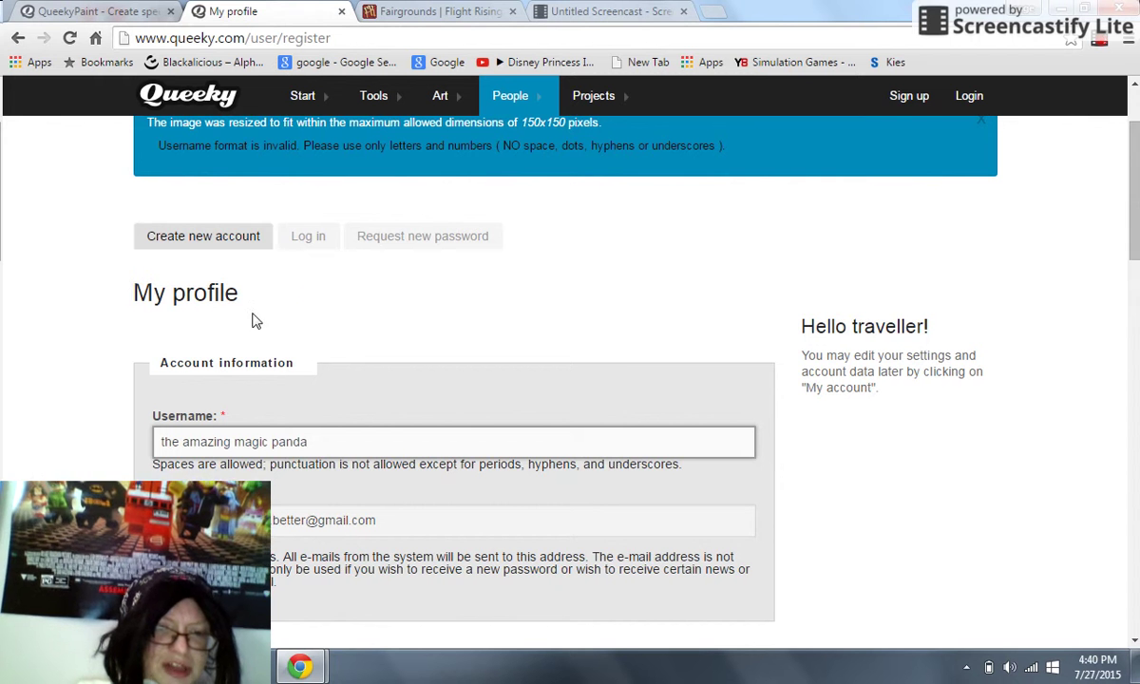
pyautogui.click(183, 445)
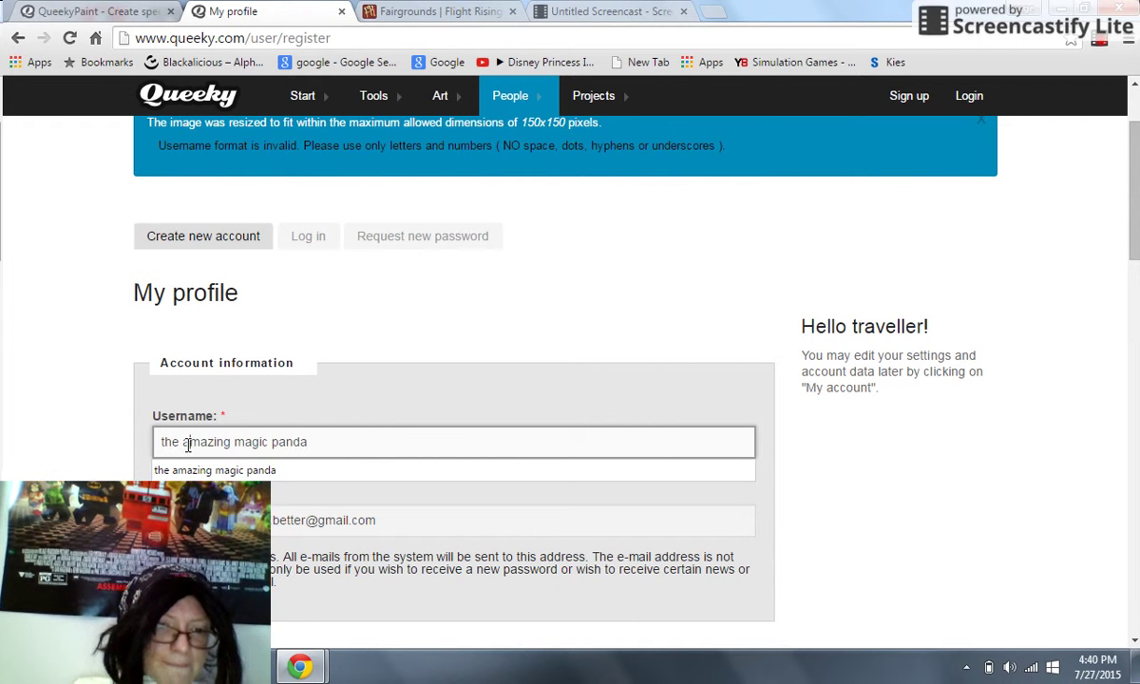
pyautogui.press('BackSpace')
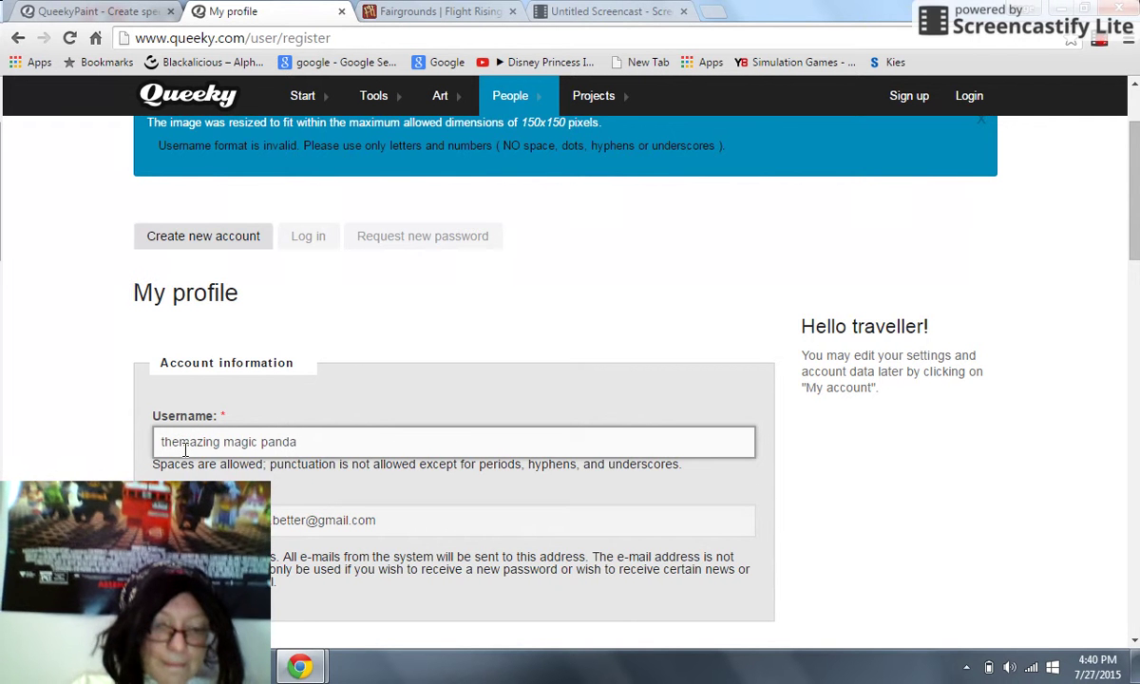
pyautogui.press('capslock')
pyautogui.write('A')
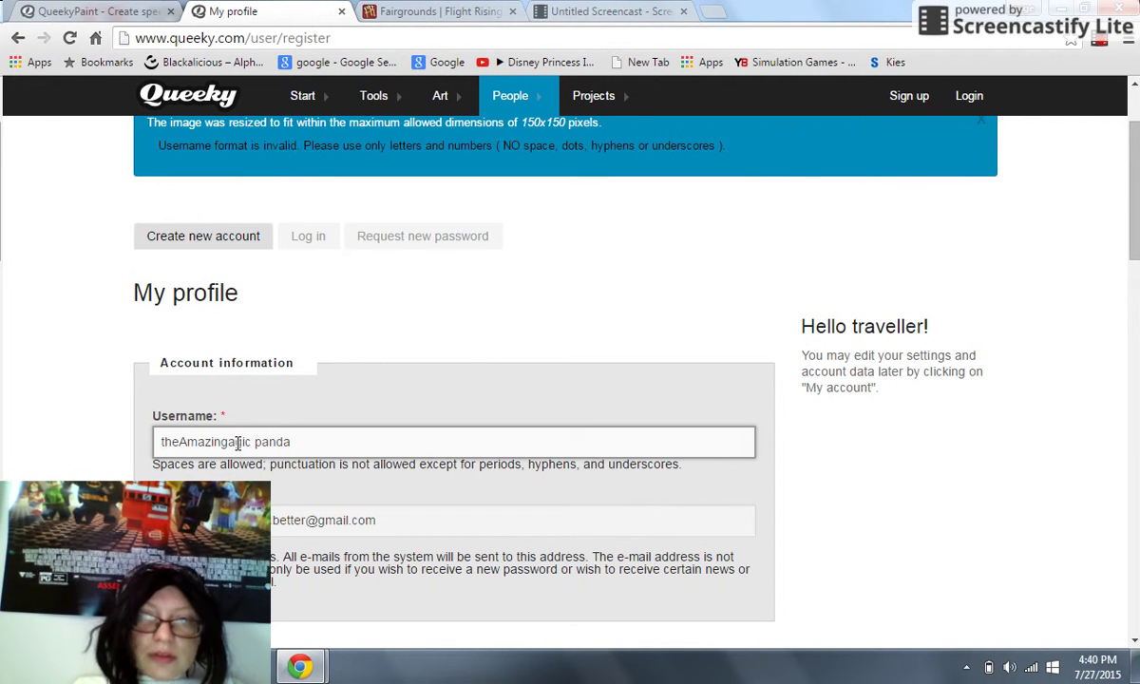
pyautogui.press('capslock')
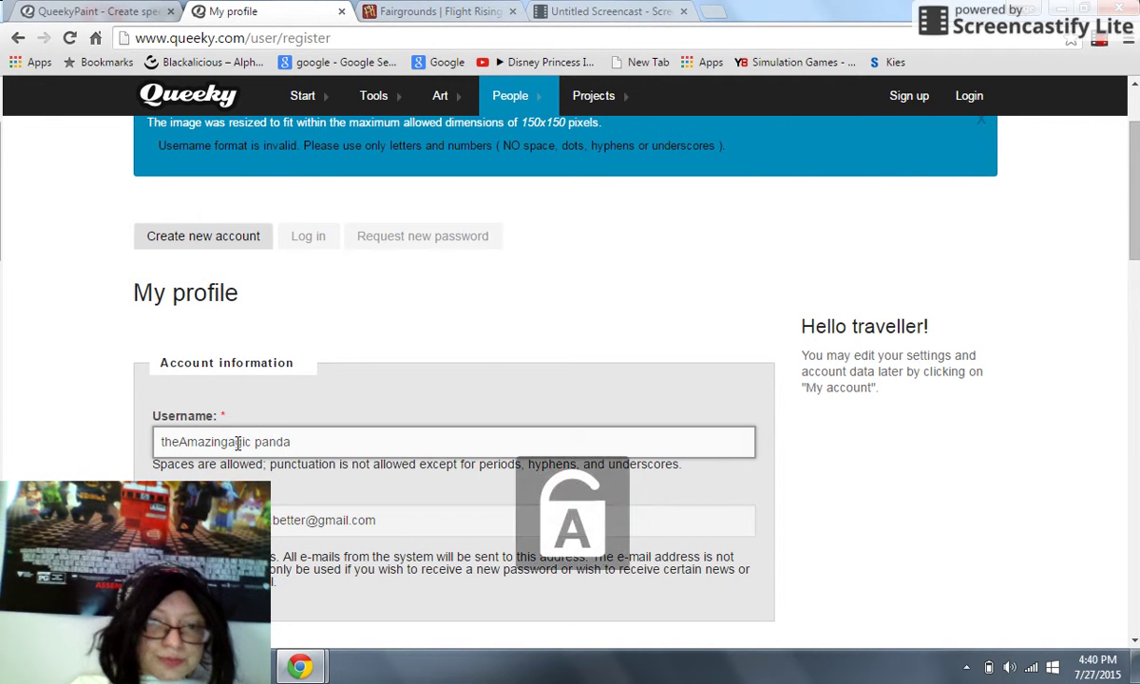
pyautogui.press('capslock')
pyautogui.write('M')
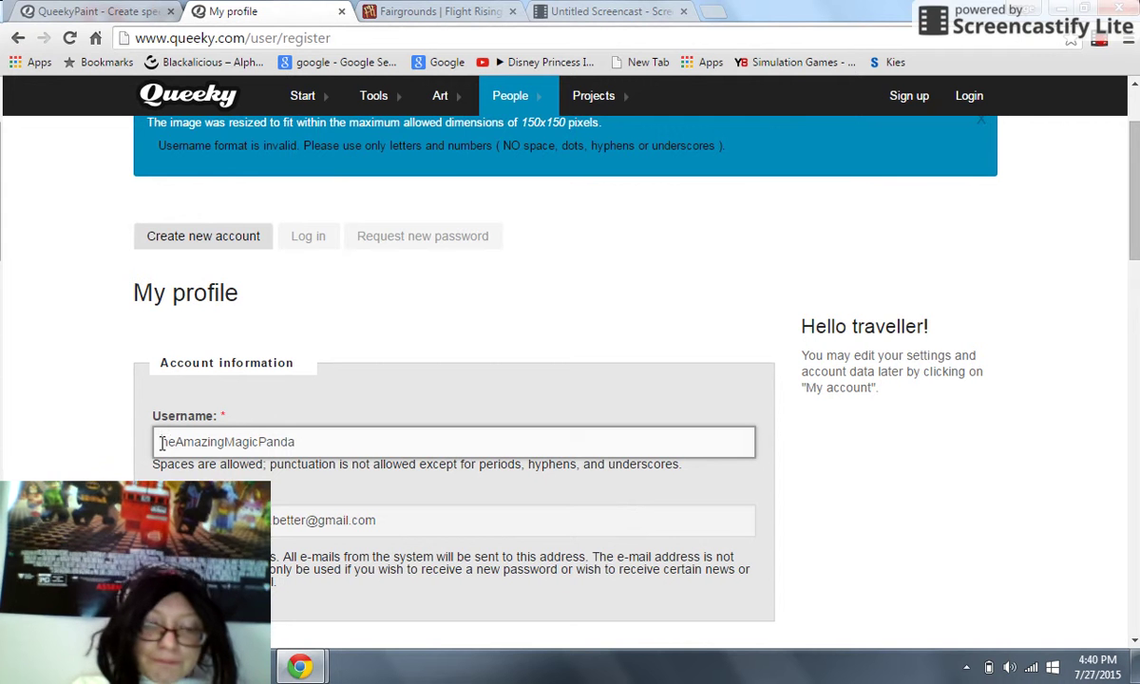
pyautogui.press('capslock')
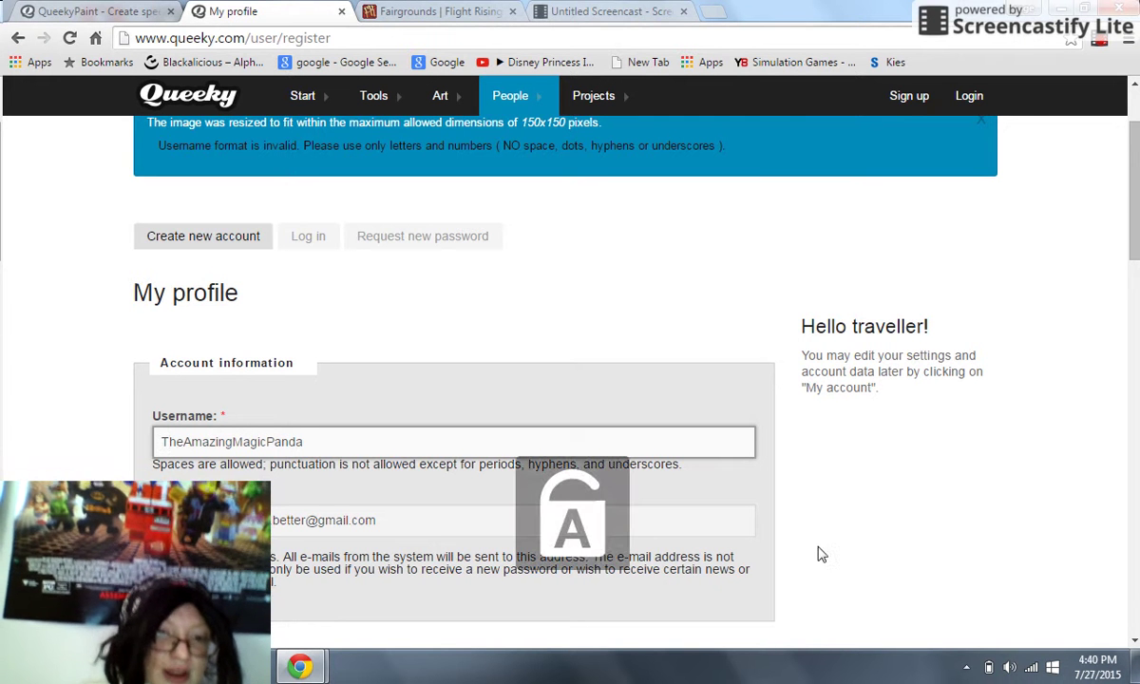
# - Enter the new CAPTCHA verification text and try to submit the registration with the corrected username
pyautogui.moveTo(1137, 192); pyautogui.dragTo(1082, 529)
pyautogui.click(236, 380)
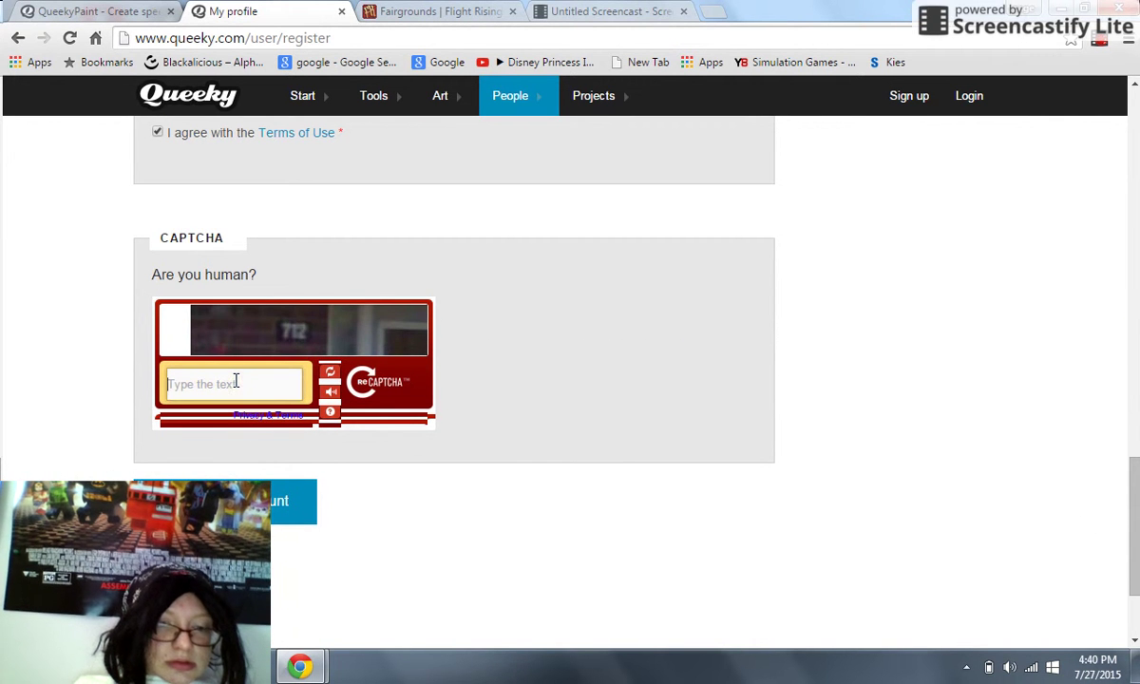
pyautogui.write('712')
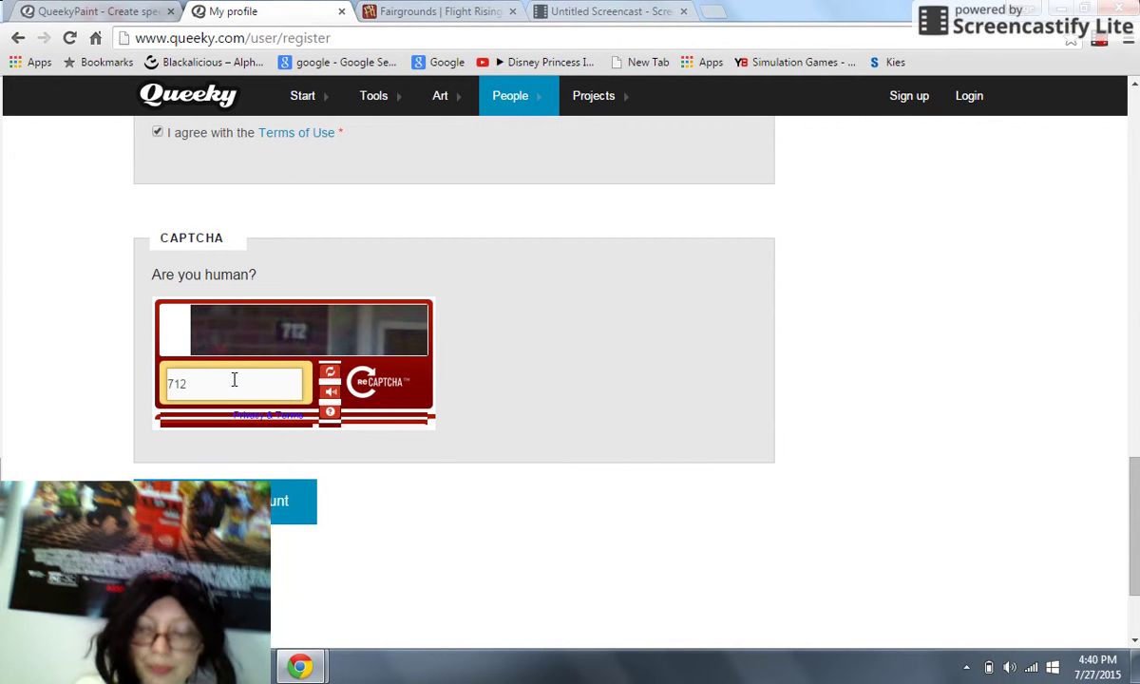
pyautogui.press('Return')
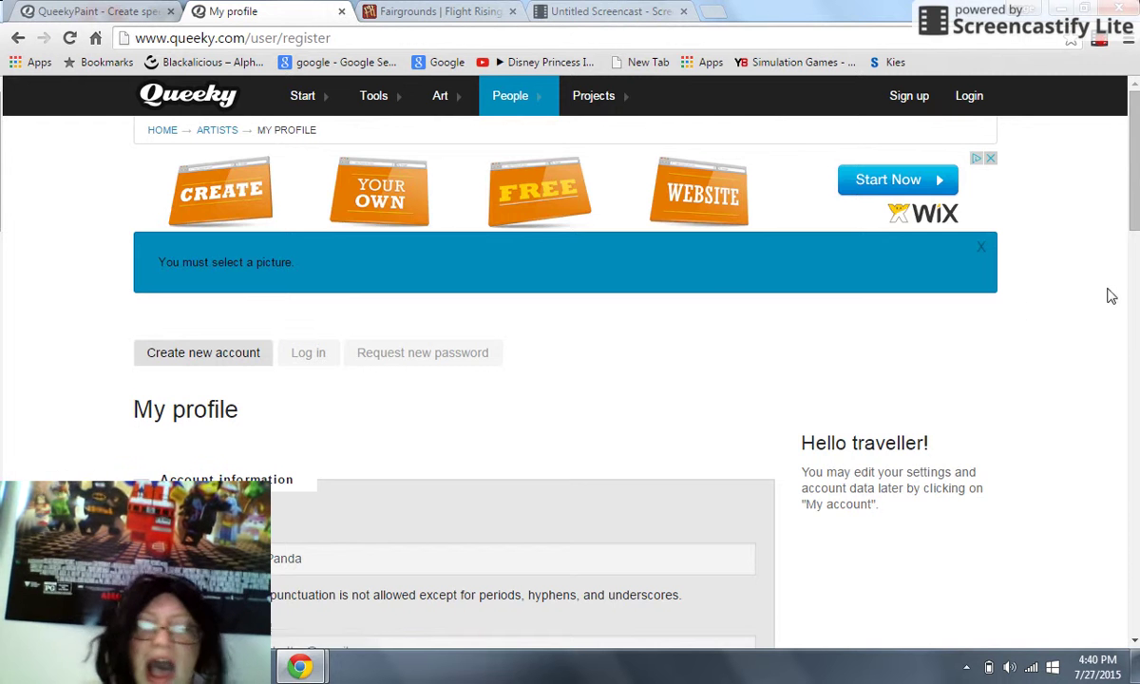
# - Choose kawaii_chocolate_by_mgylleomadto-d605c02 from the bb pictures folder as the profile picture to upload
pyautogui.click(1137, 245)
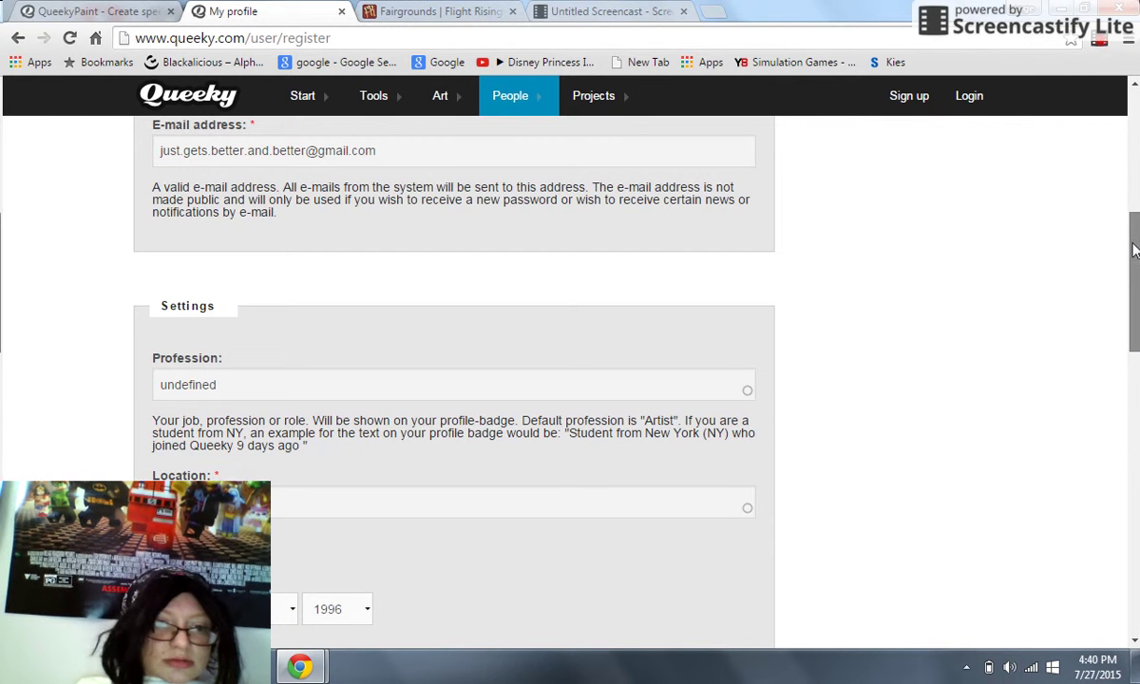
pyautogui.moveTo(1137, 245); pyautogui.dragTo(1112, 420)
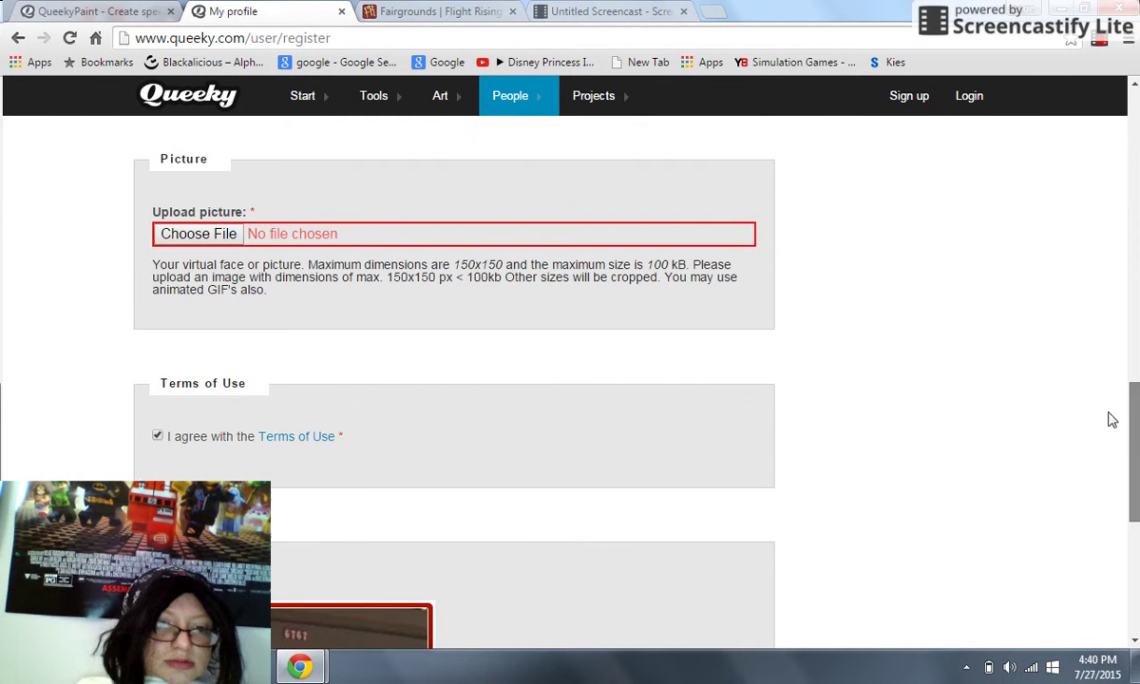
pyautogui.click(217, 244)
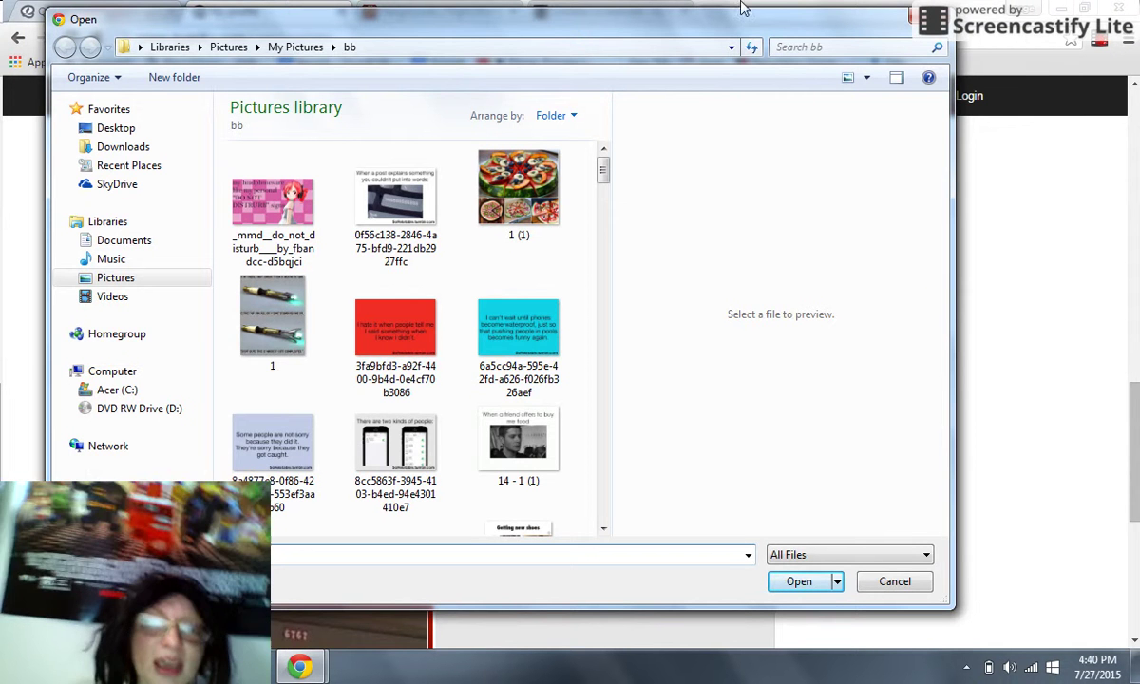
pyautogui.moveTo(602, 169); pyautogui.dragTo(624, 407)
pyautogui.click(551, 403)
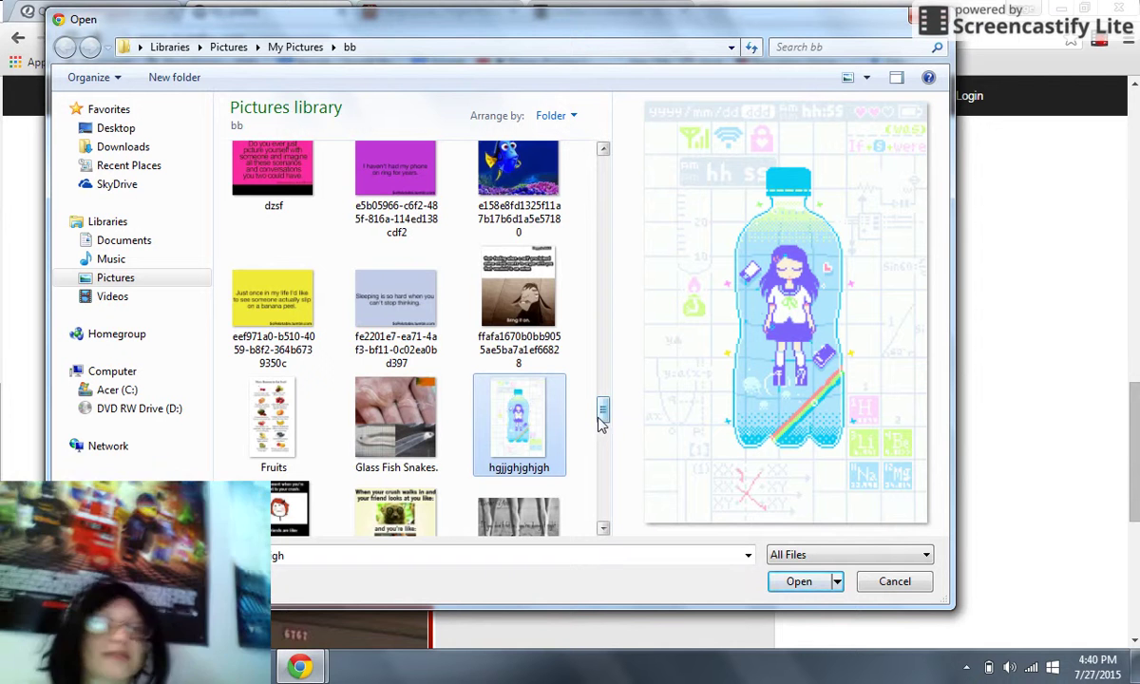
pyautogui.moveTo(603, 409); pyautogui.dragTo(603, 454)
pyautogui.click(489, 271)
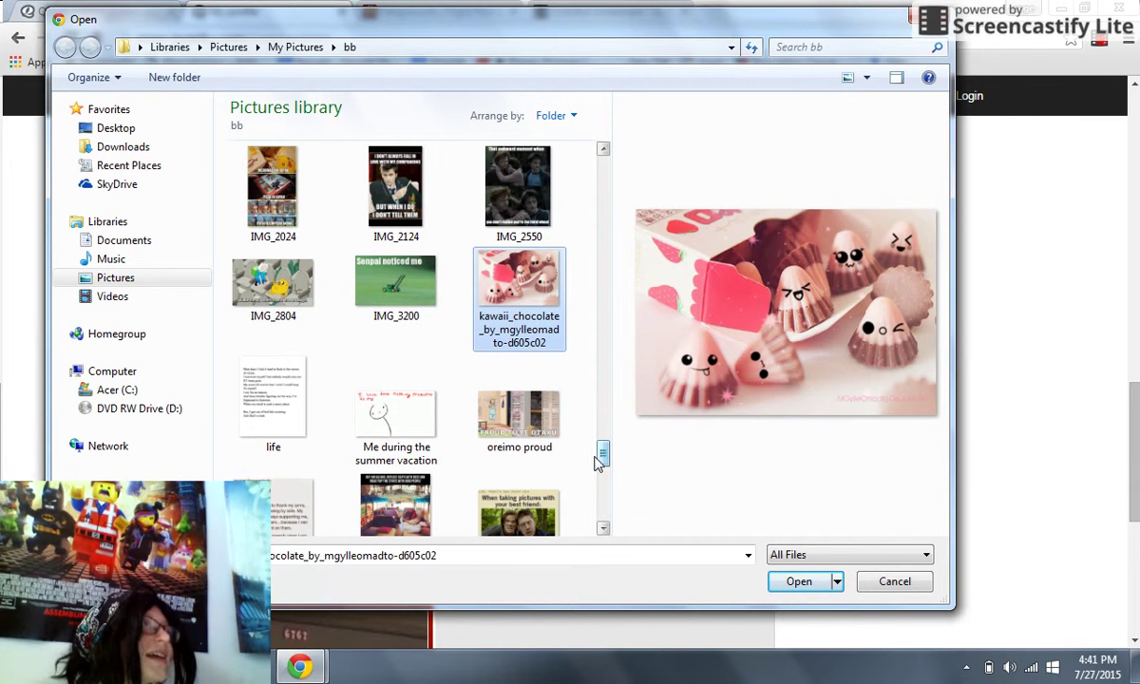
pyautogui.click(783, 581)
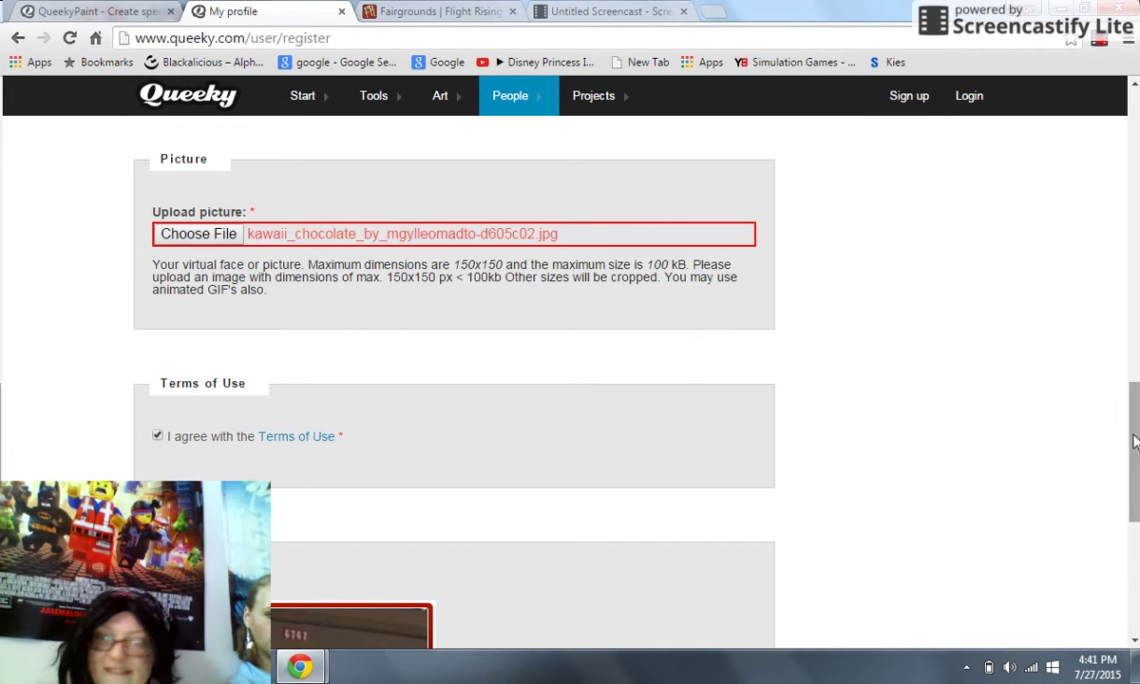
# - Fill in the CAPTCHA verification text and create the new account
pyautogui.scroll(-3, 1119, 520)
pyautogui.scroll(-1, 1111, 528)
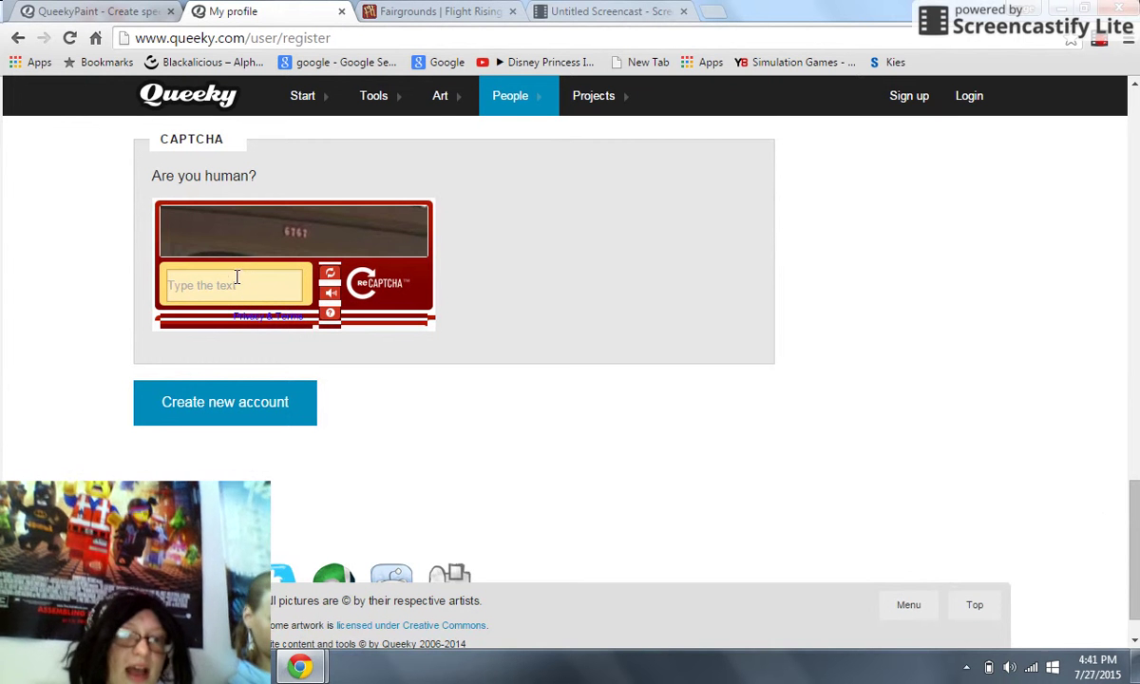
pyautogui.click(239, 278)
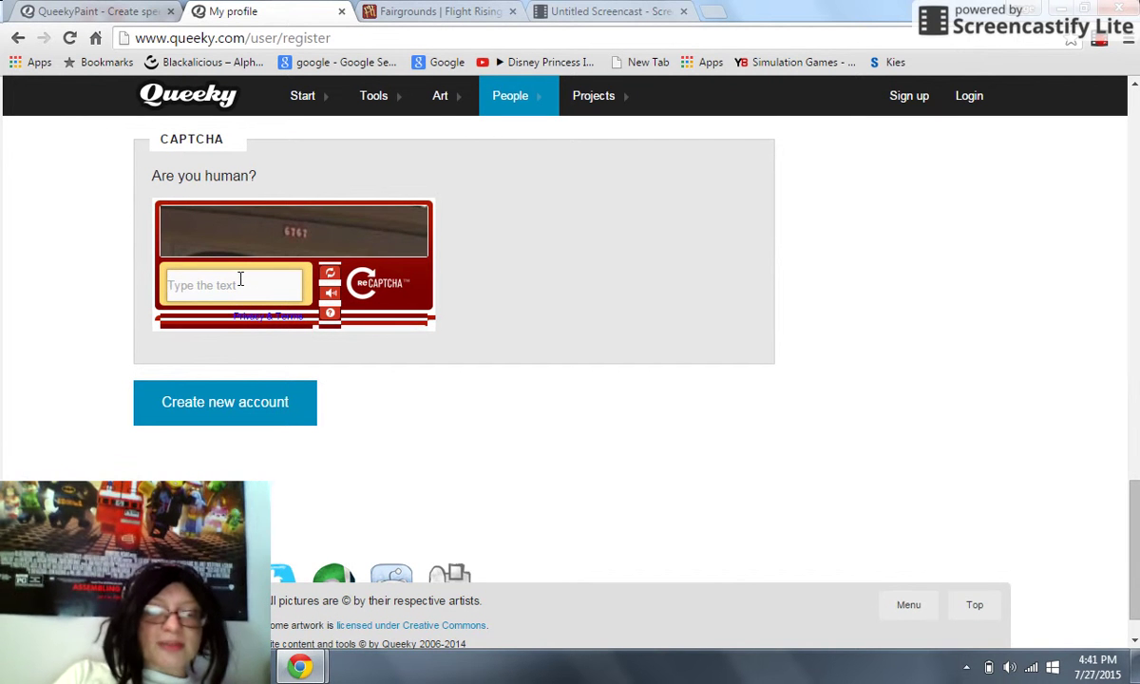
pyautogui.write('6767')
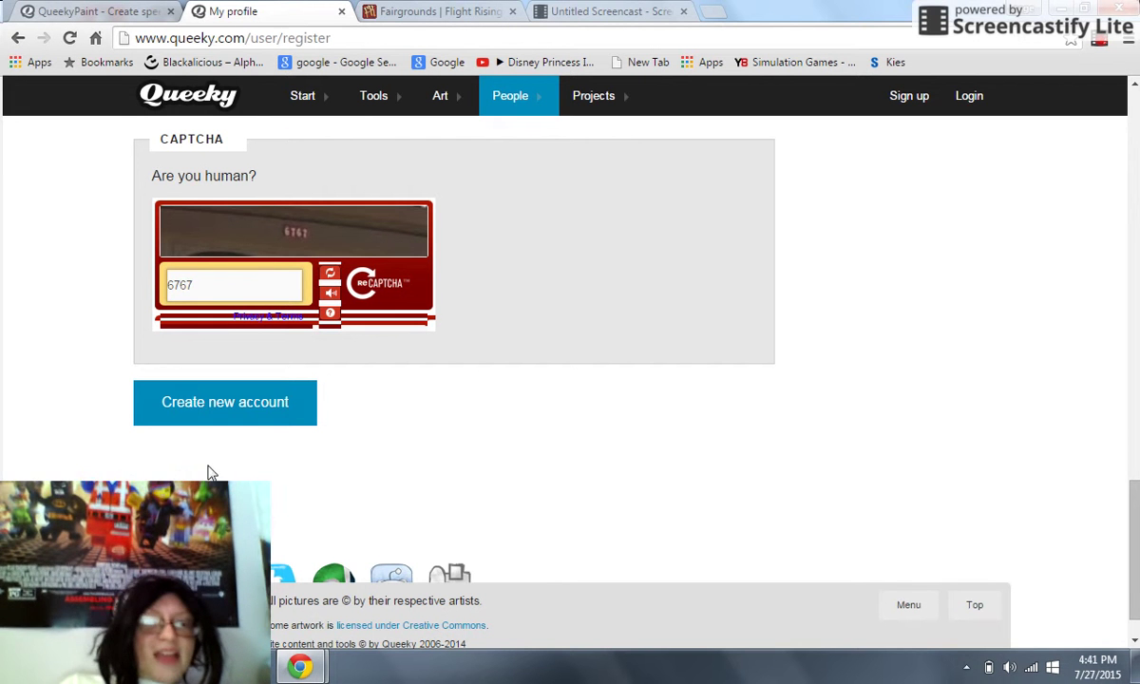
pyautogui.click(199, 403)
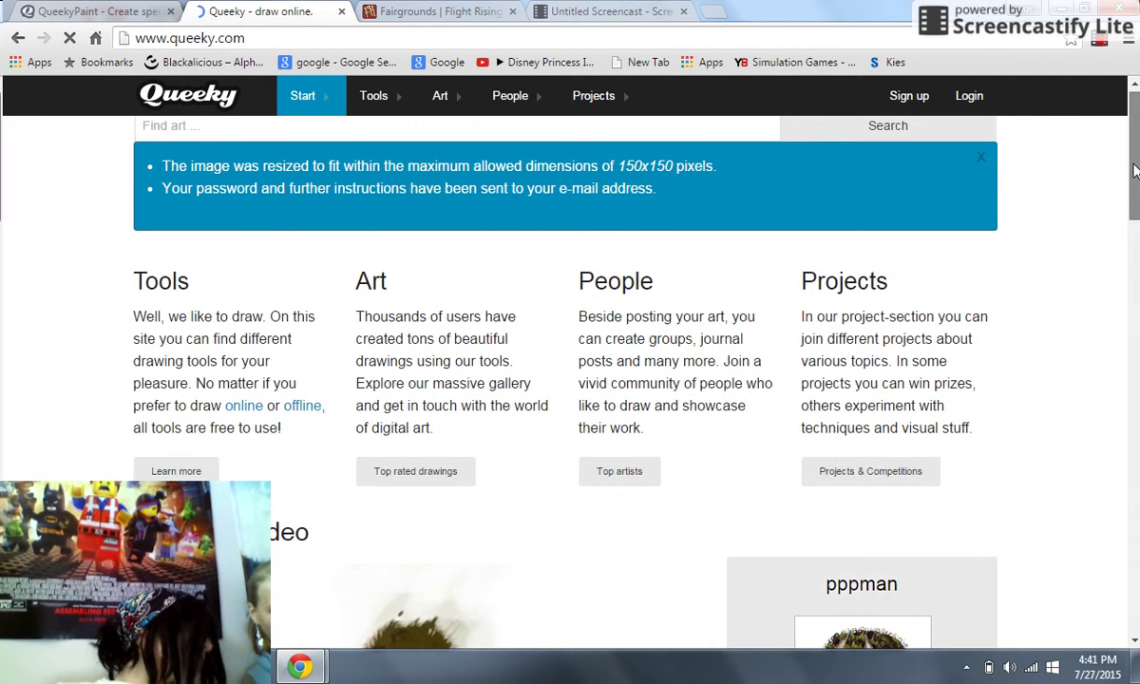
pyautogui.moveTo(1134, 169)
pyautogui.mouseDown()
pyautogui.moveTo(1129, 410)
pyautogui.moveTo(1131, 400)
pyautogui.mouseUp()
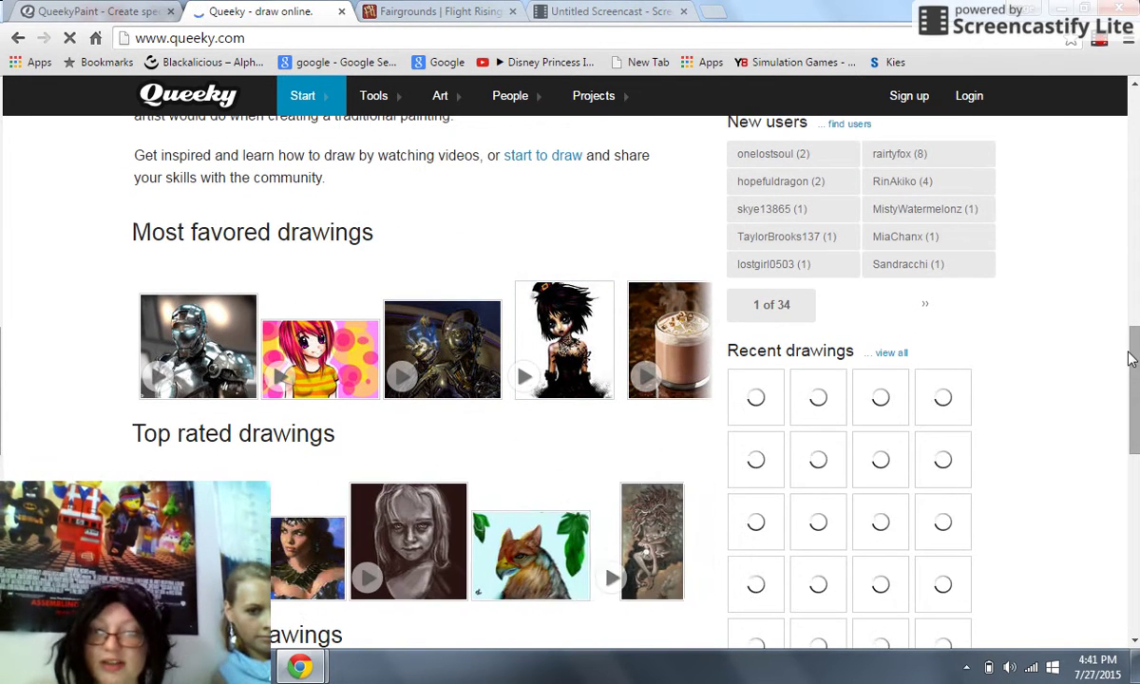
# - Open the Queeky login form and fill in TheAmazingMagicPanda as the username
pyautogui.moveTo(1134, 354); pyautogui.dragTo(1133, 86)
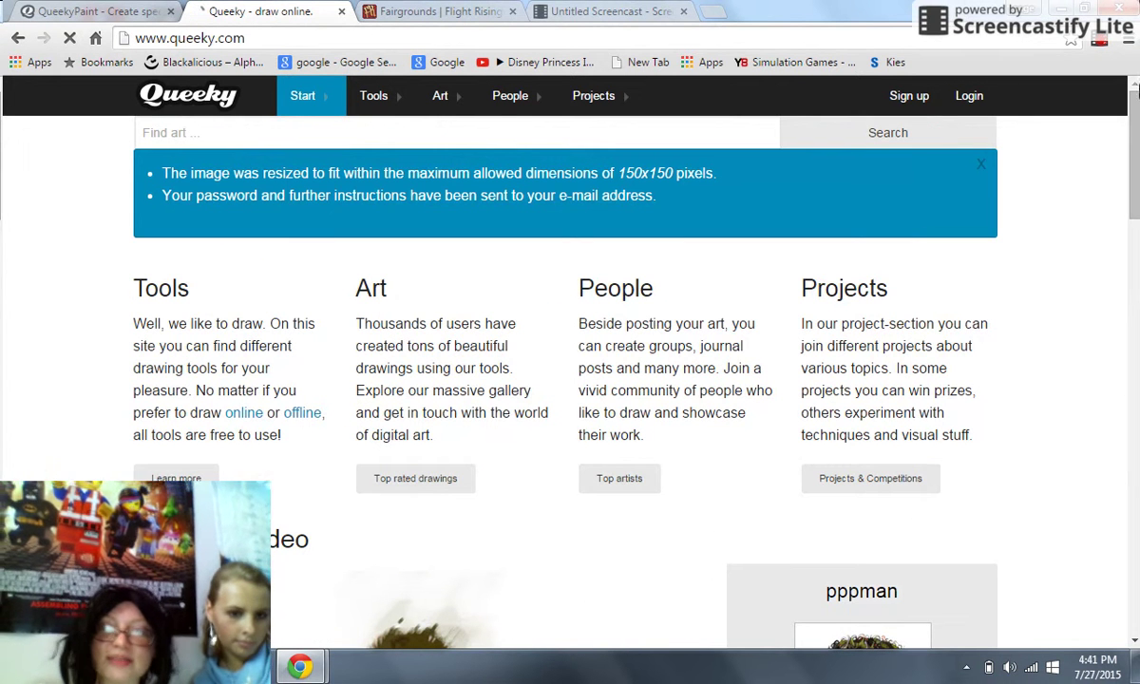
pyautogui.moveTo(905, 99); pyautogui.dragTo(983, 99)
pyautogui.click(971, 96)
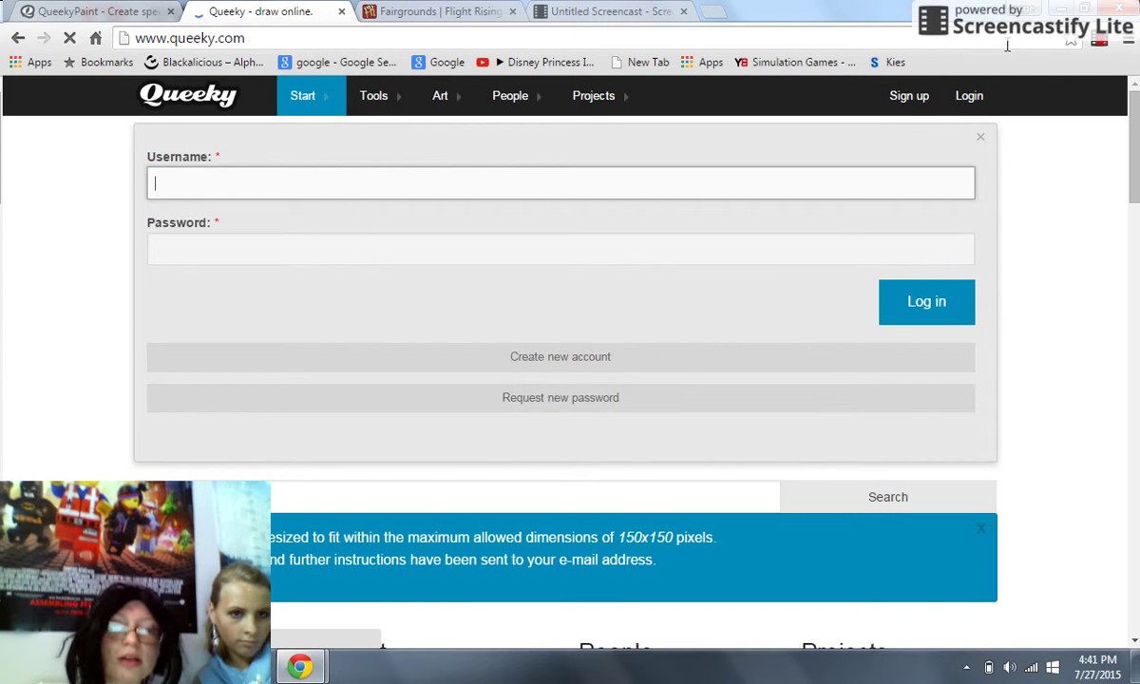
pyautogui.click(614, 186)
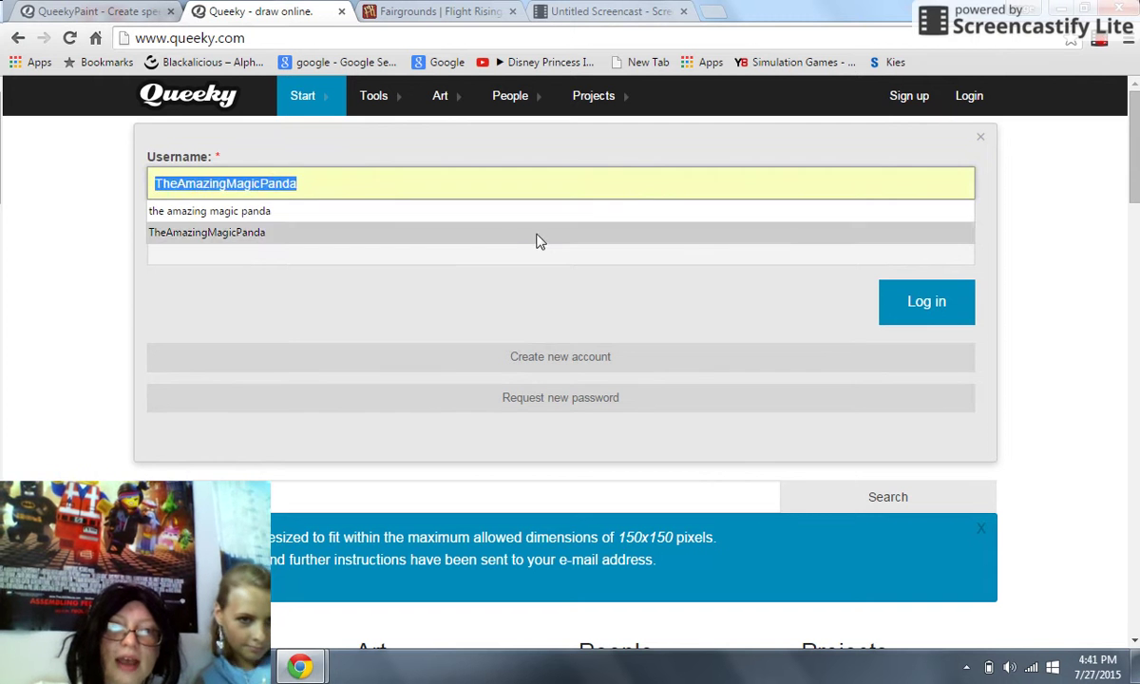
pyautogui.click(463, 233)
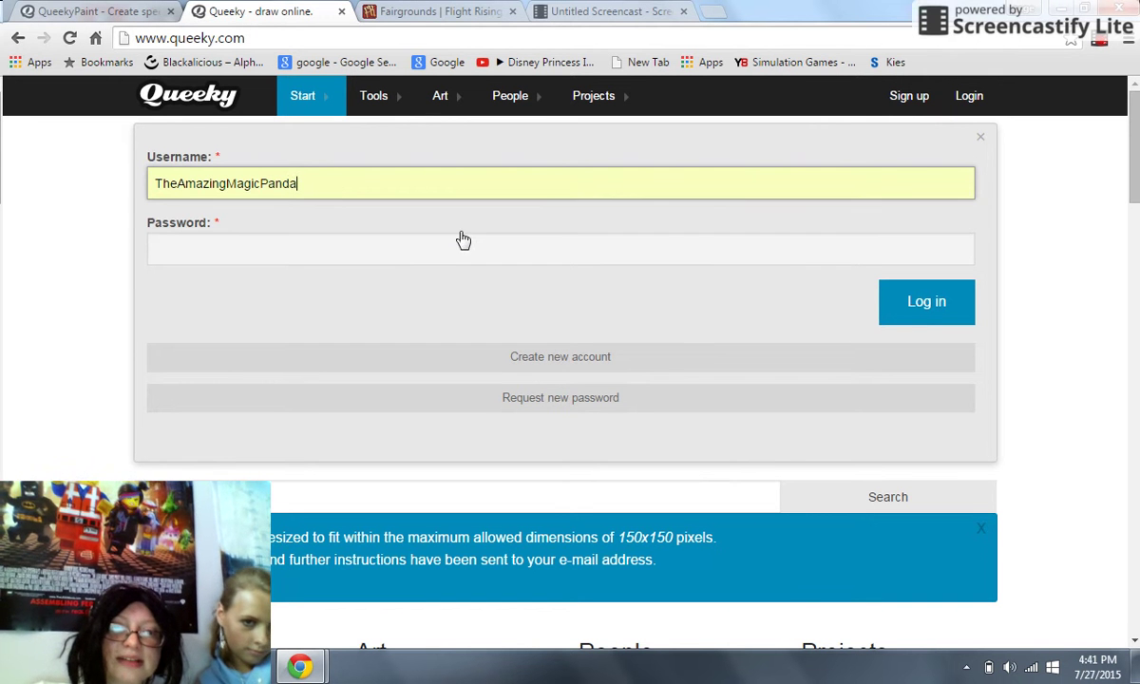
pyautogui.click(446, 246)
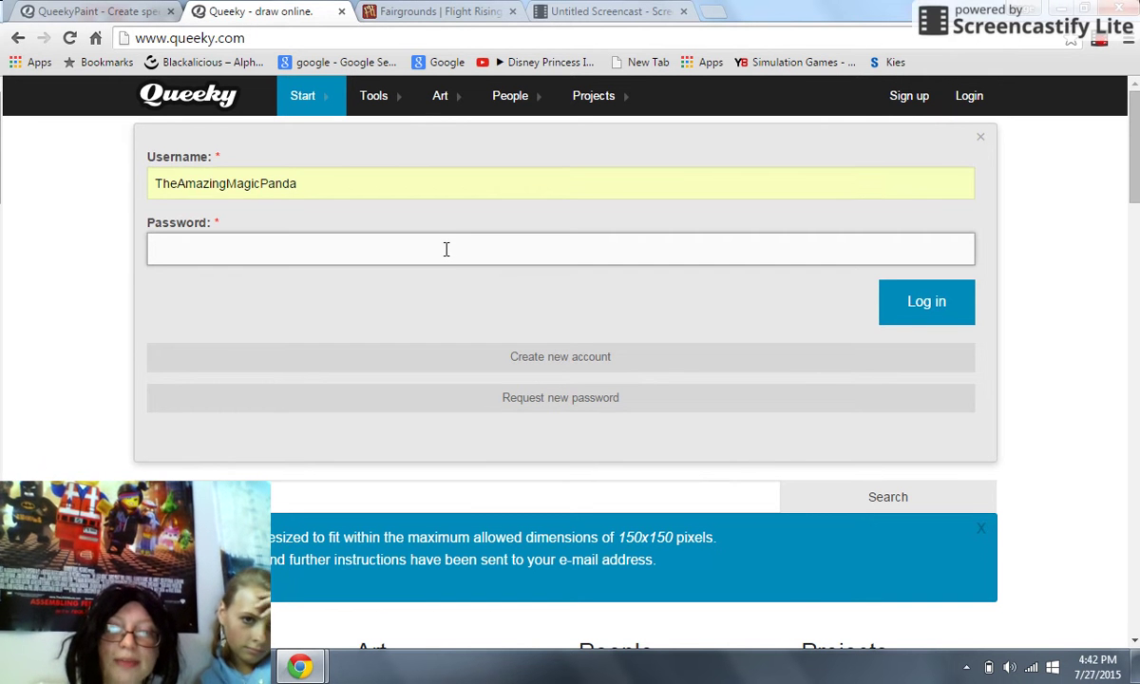
pyautogui.click(514, 407)
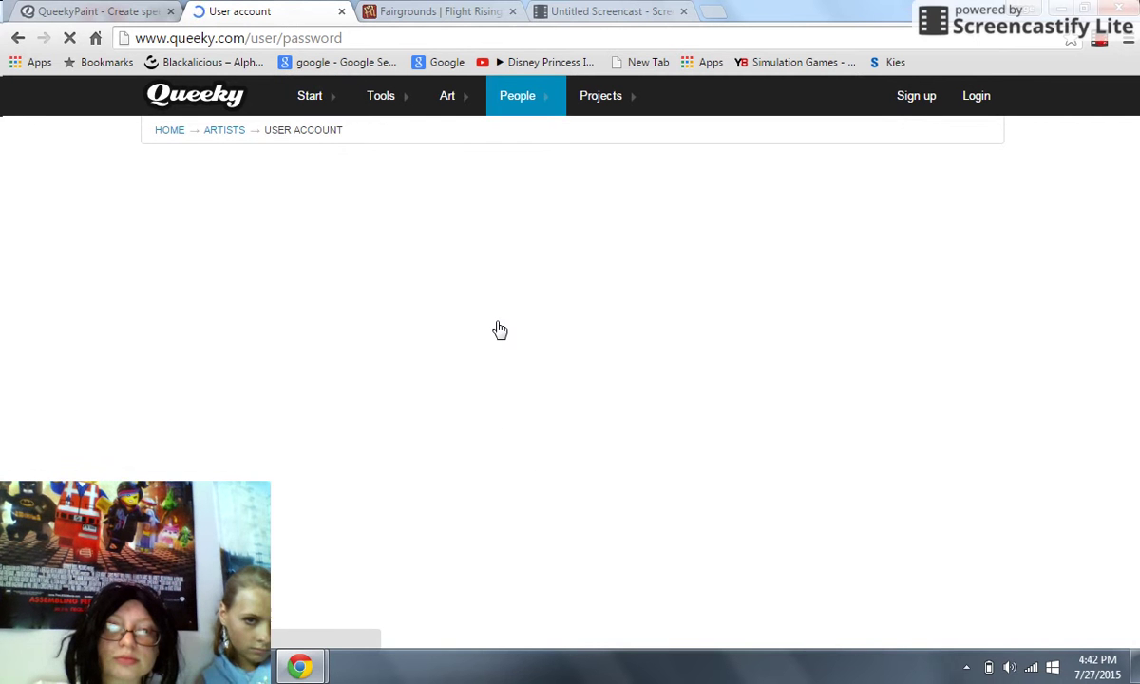
pyautogui.click(220, 390)
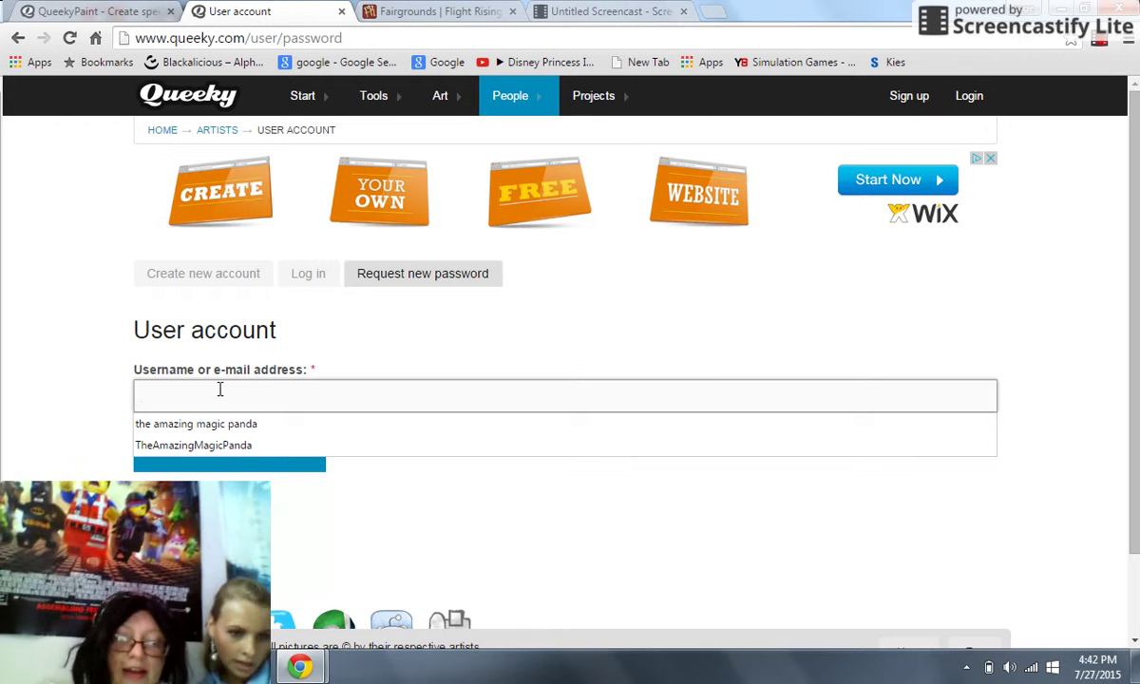
pyautogui.write('j')
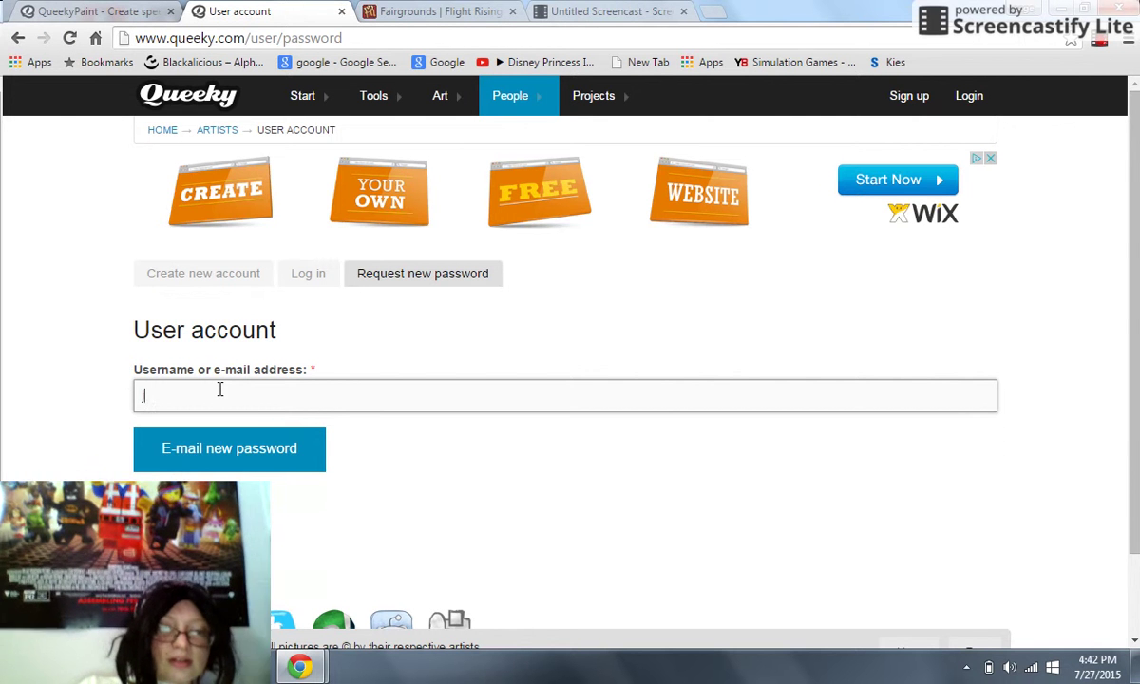
pyautogui.press('BackSpace')
pyautogui.click(220, 390)
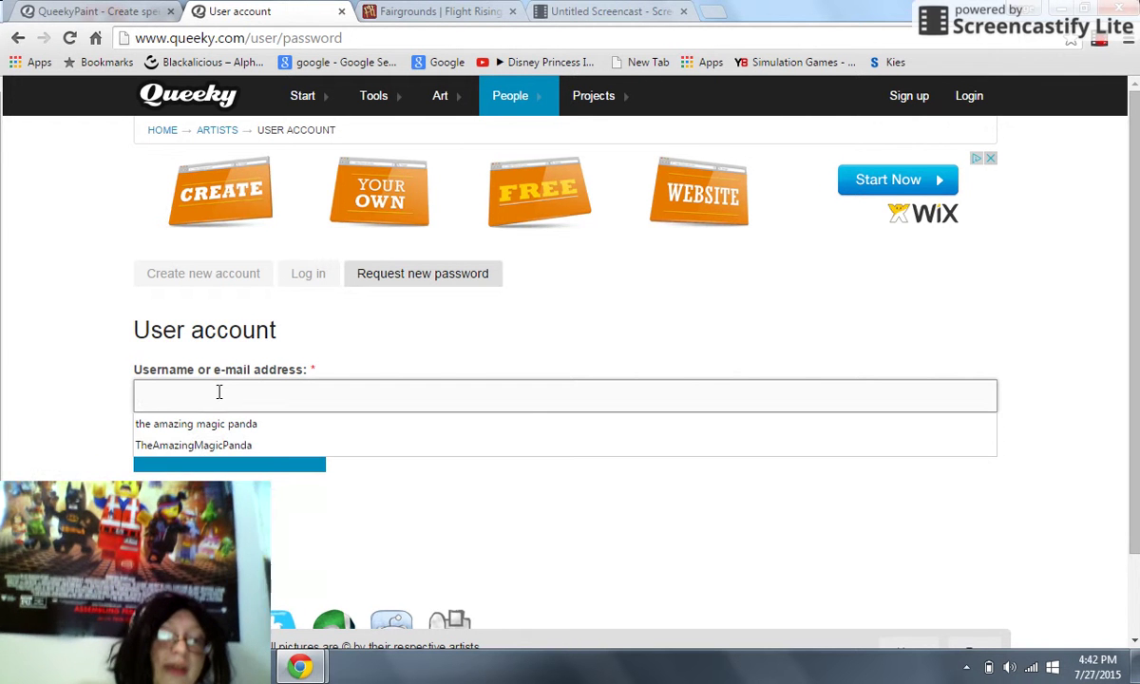
pyautogui.click(194, 446)
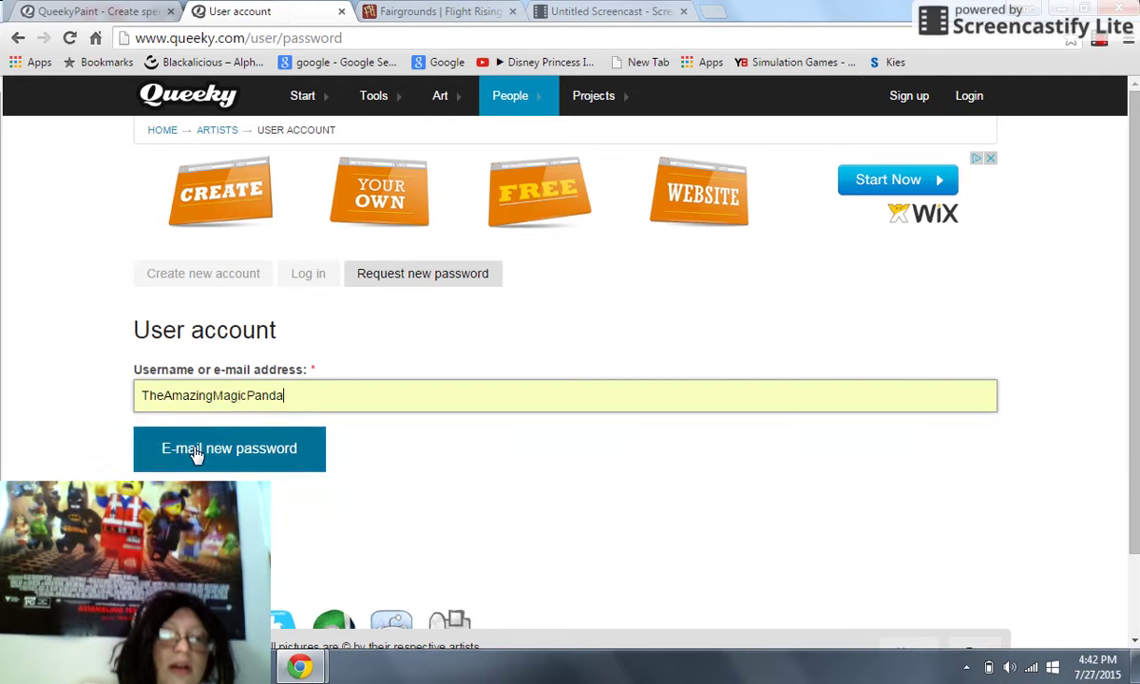
pyautogui.click(302, 281)
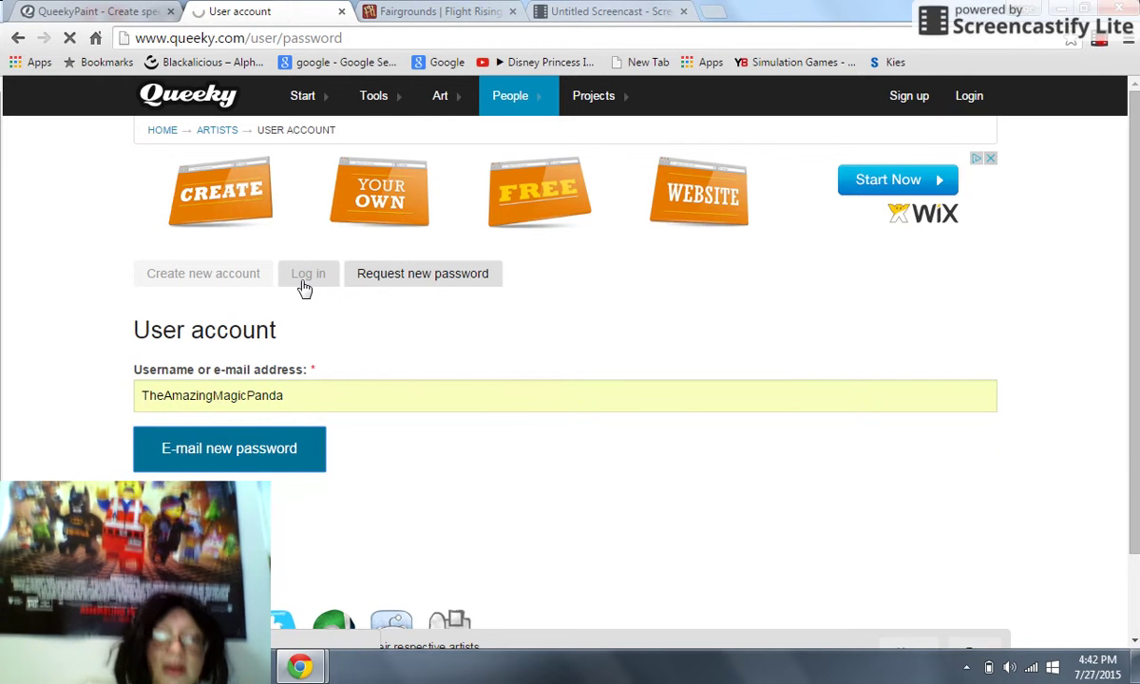
# - Open Google in a new browser tab and go to the Gmail inbox
pyautogui.click(711, 11)
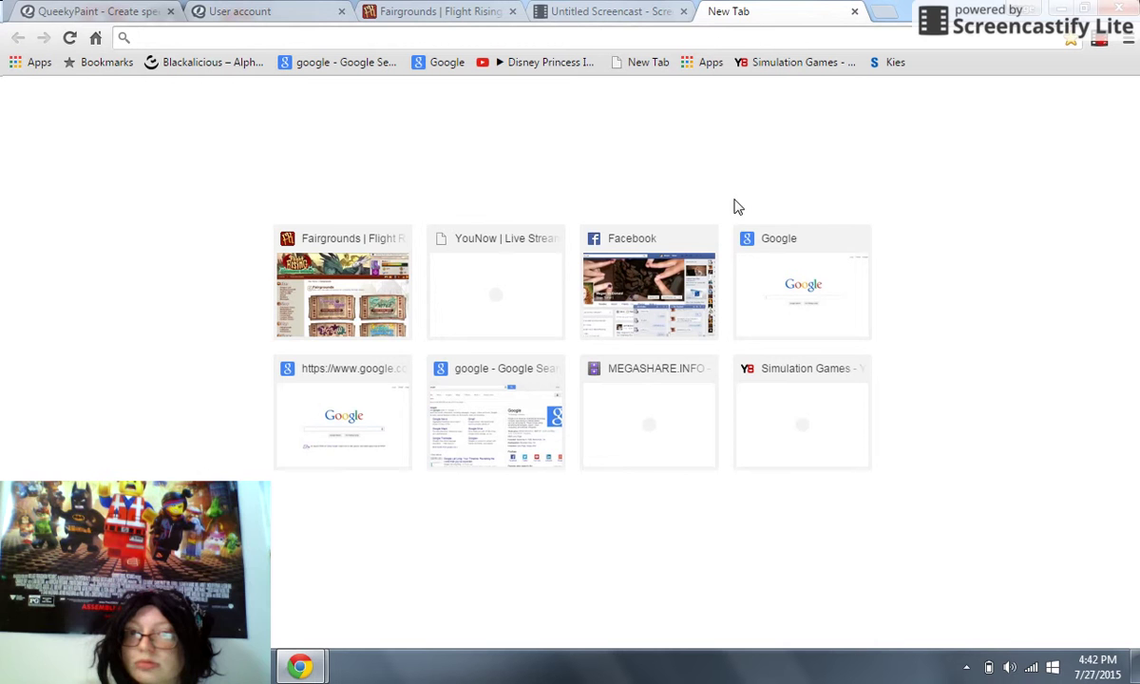
pyautogui.click(776, 285)
pyautogui.click(280, 12)
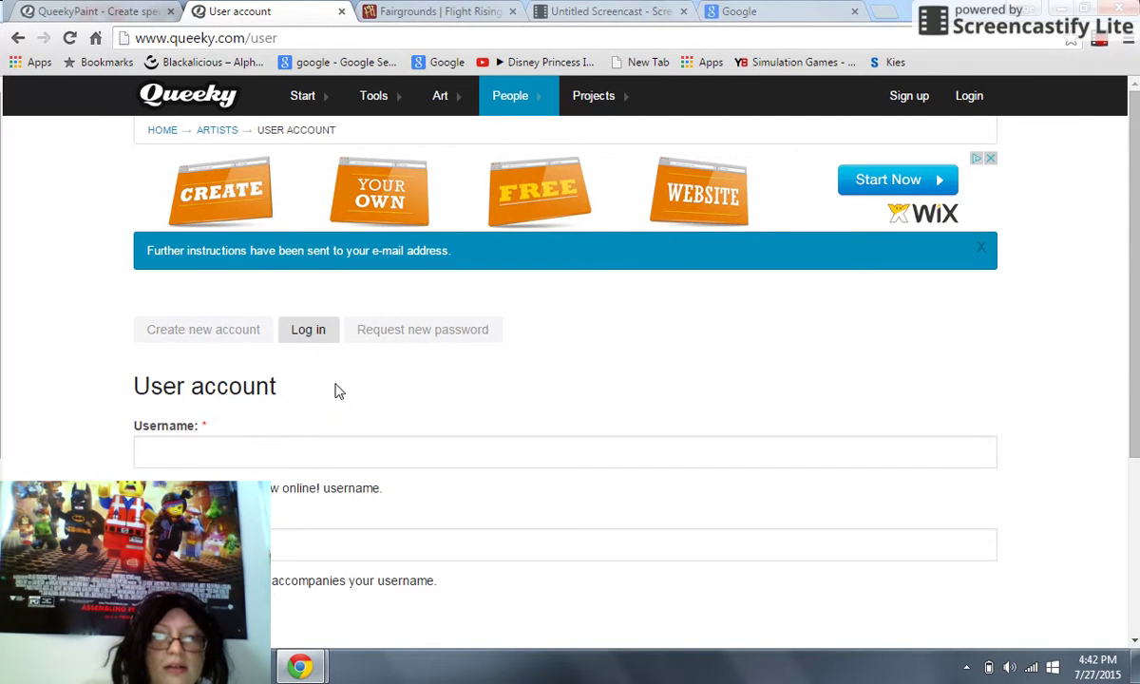
pyautogui.click(423, 332)
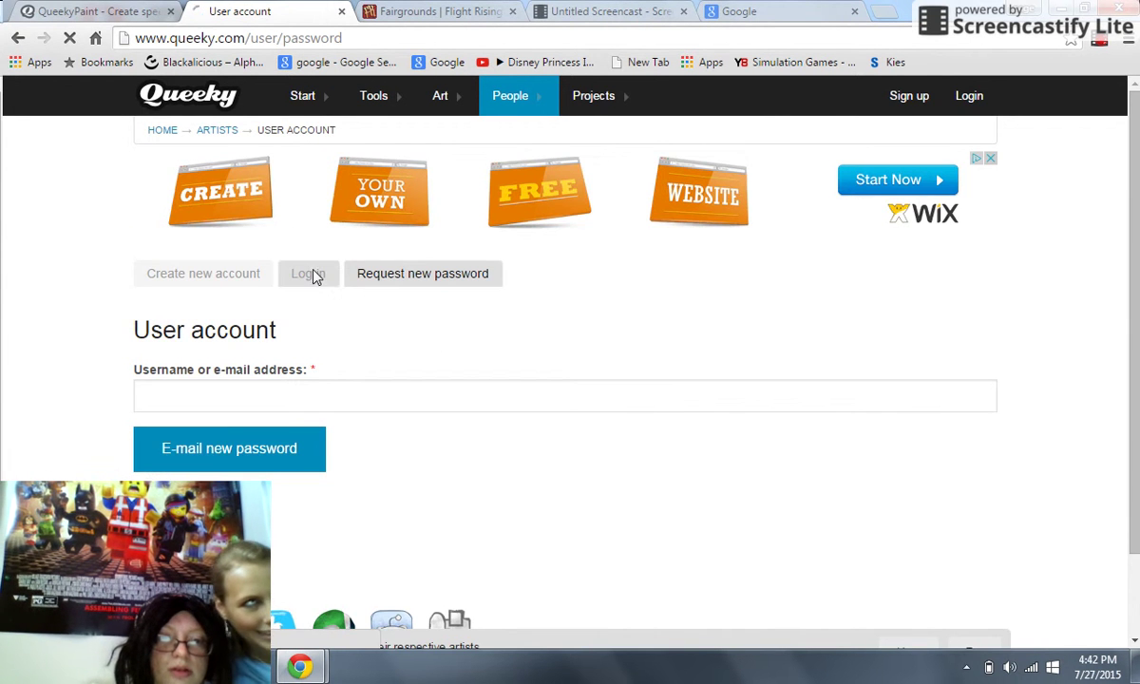
pyautogui.click(314, 276)
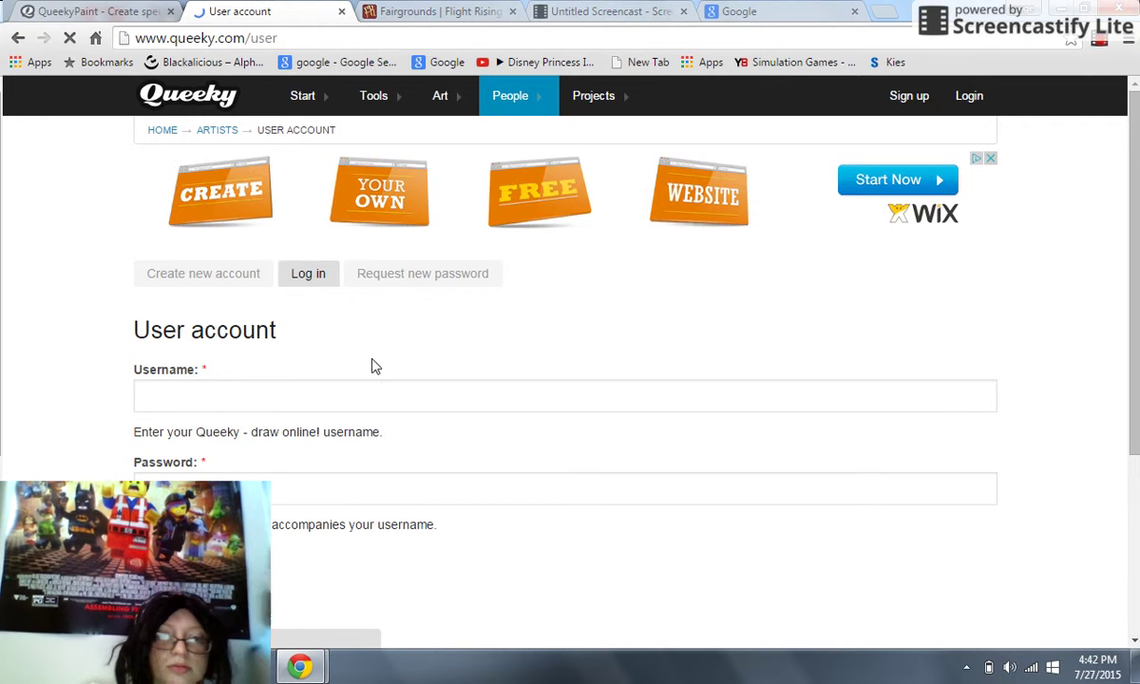
pyautogui.click(735, 13)
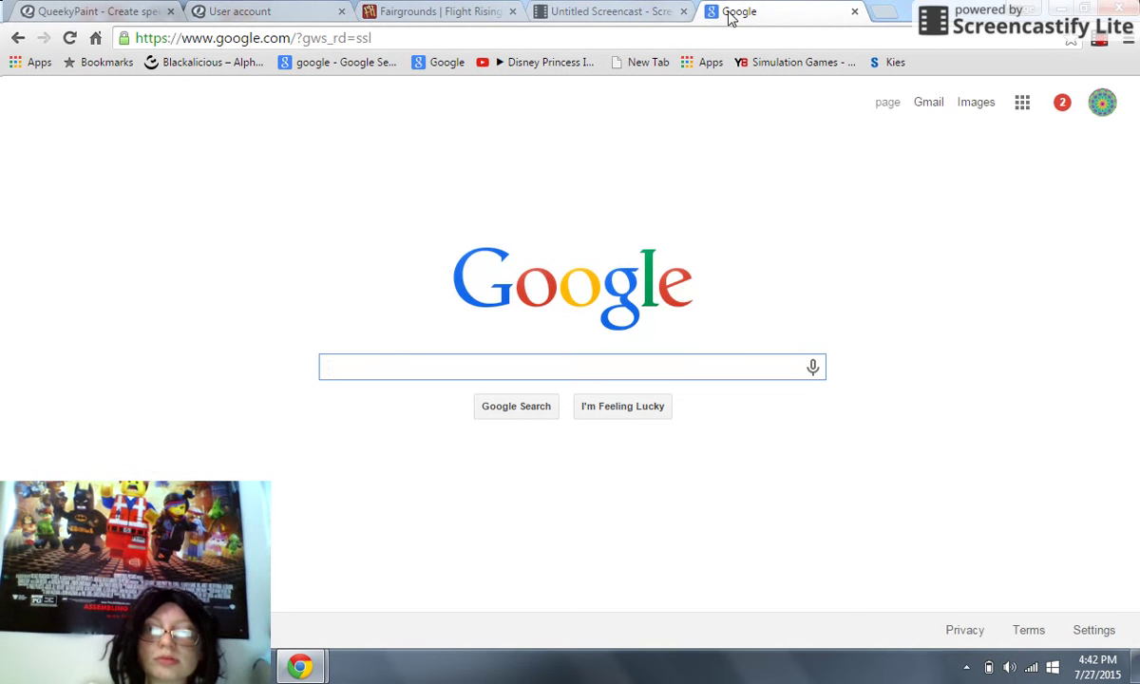
pyautogui.click(931, 103)
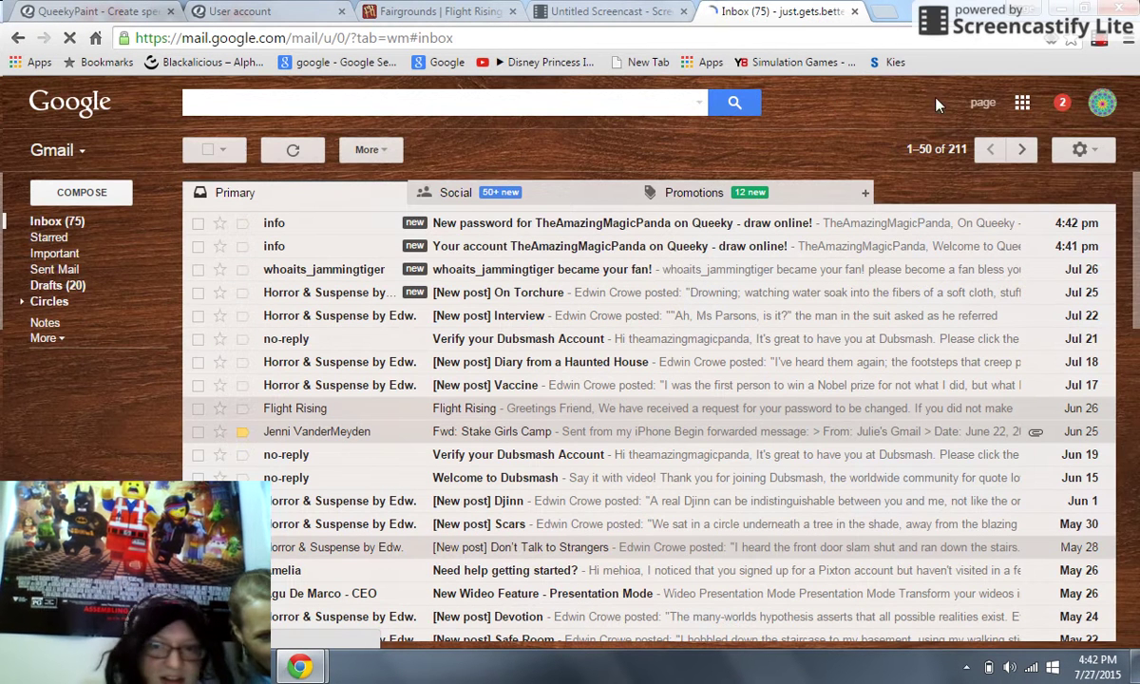
# - Open Queeky's new-password e-mail and follow its password reset link
pyautogui.click(331, 232)
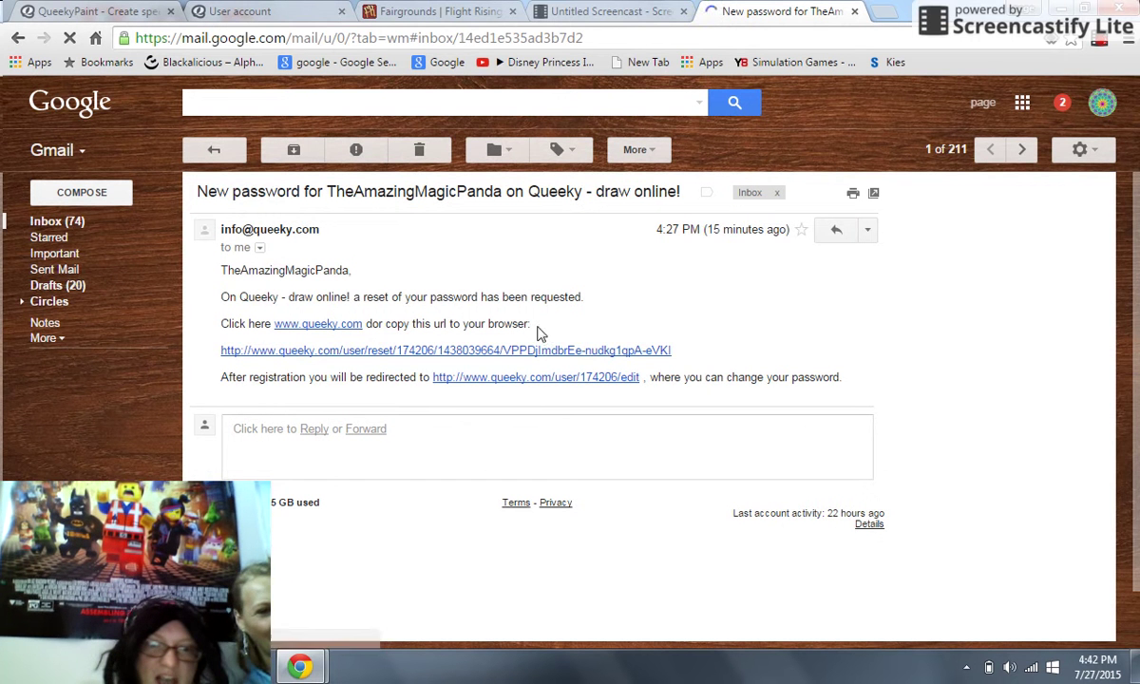
pyautogui.click(344, 359)
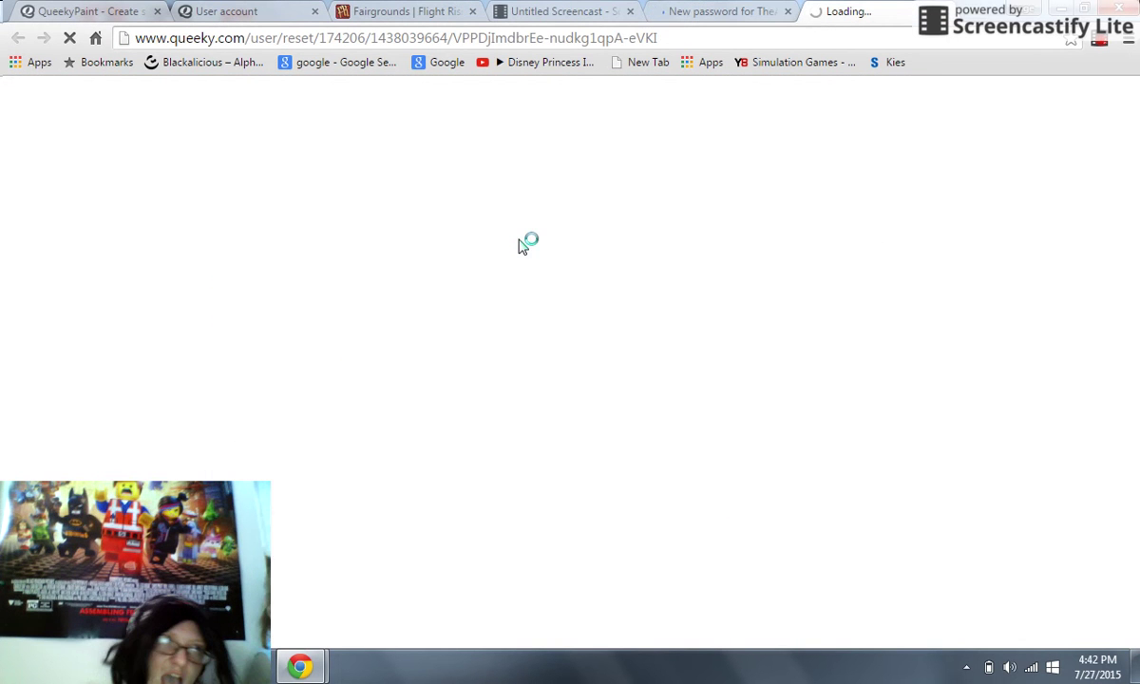
pyautogui.click(705, 12)
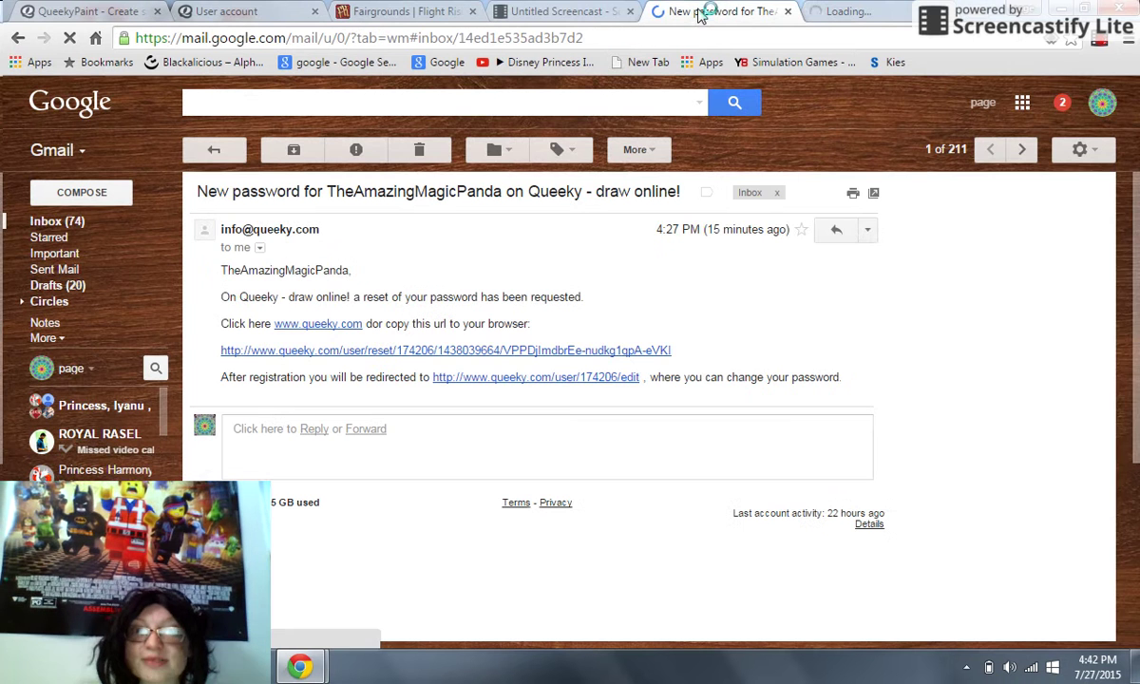
pyautogui.click(21, 46)
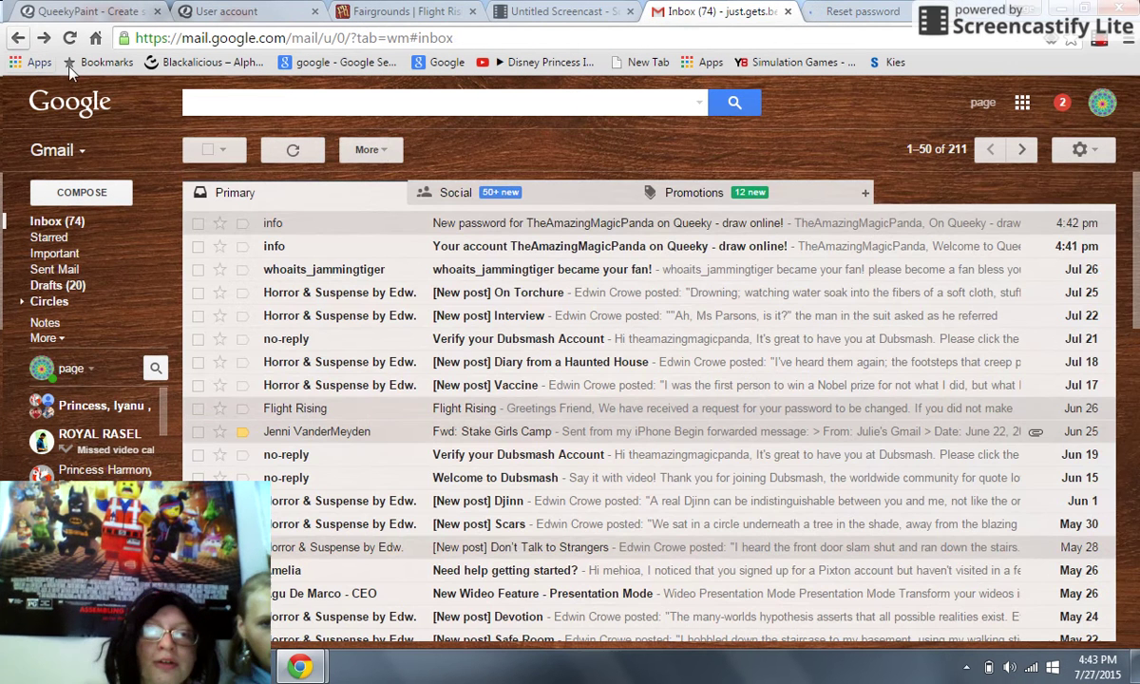
pyautogui.click(400, 249)
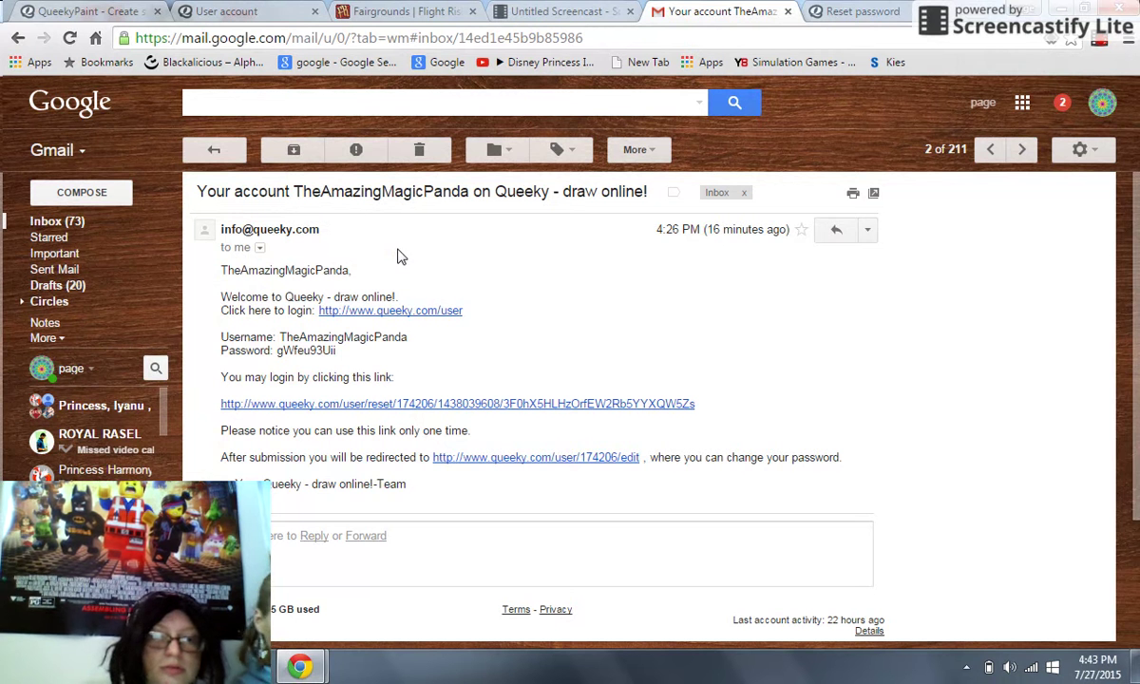
pyautogui.click(18, 38)
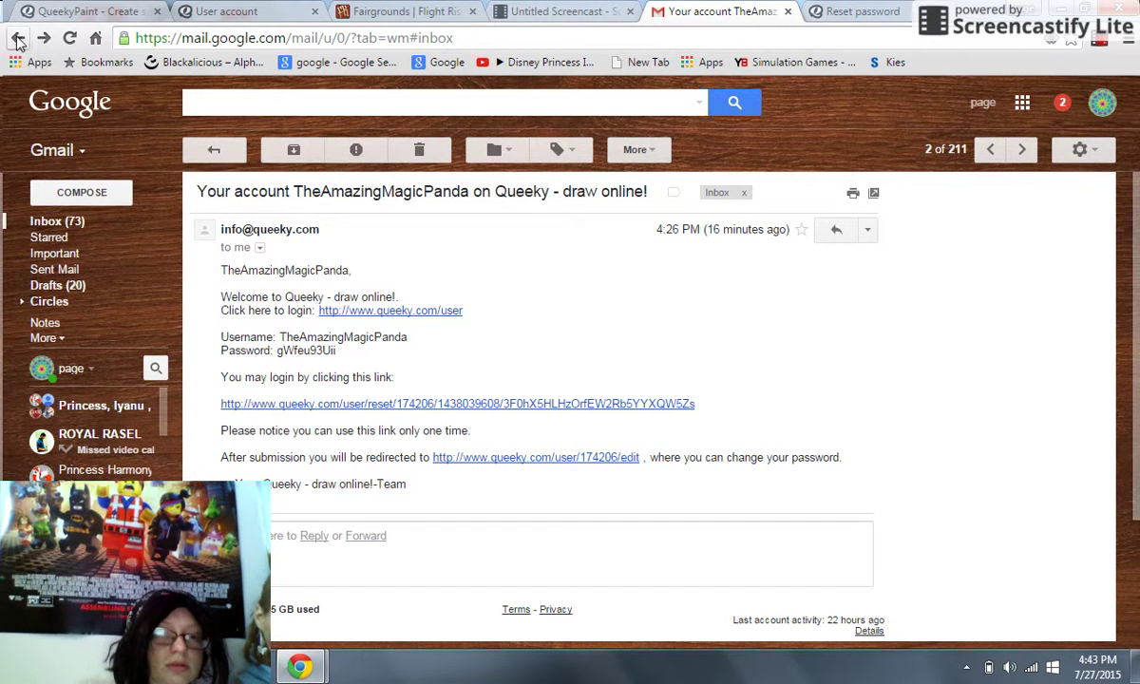
# - Switch to Queeky's Reset password page and log in with the one-time login
pyautogui.click(817, 13)
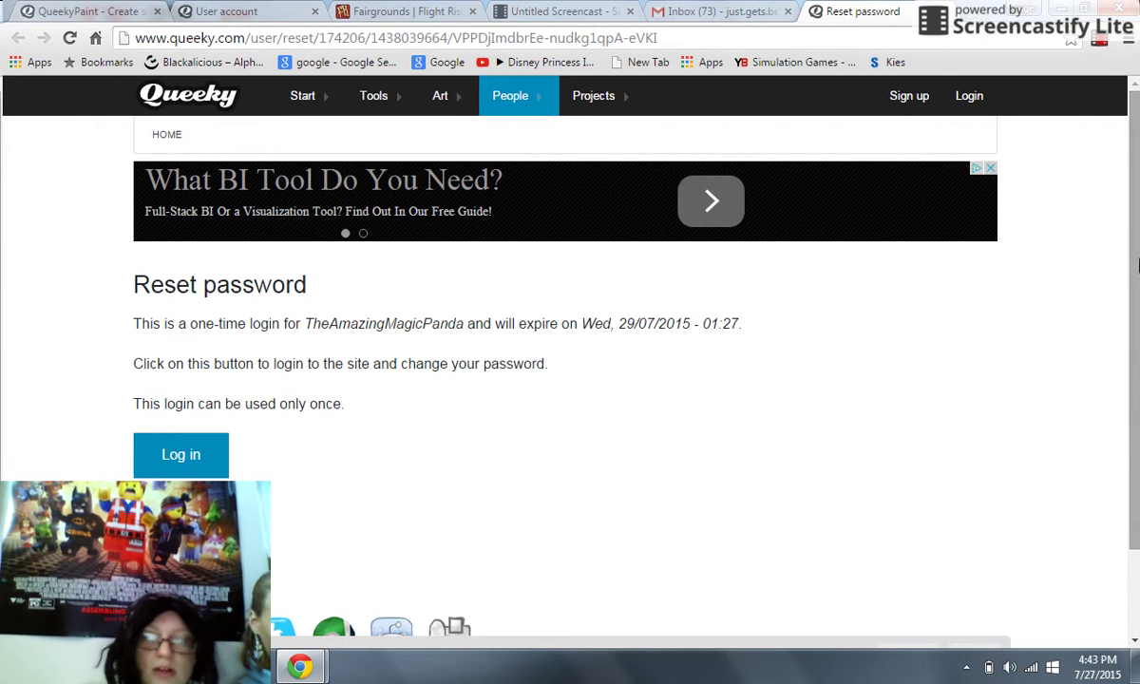
pyautogui.scroll(-2, 1130, 131)
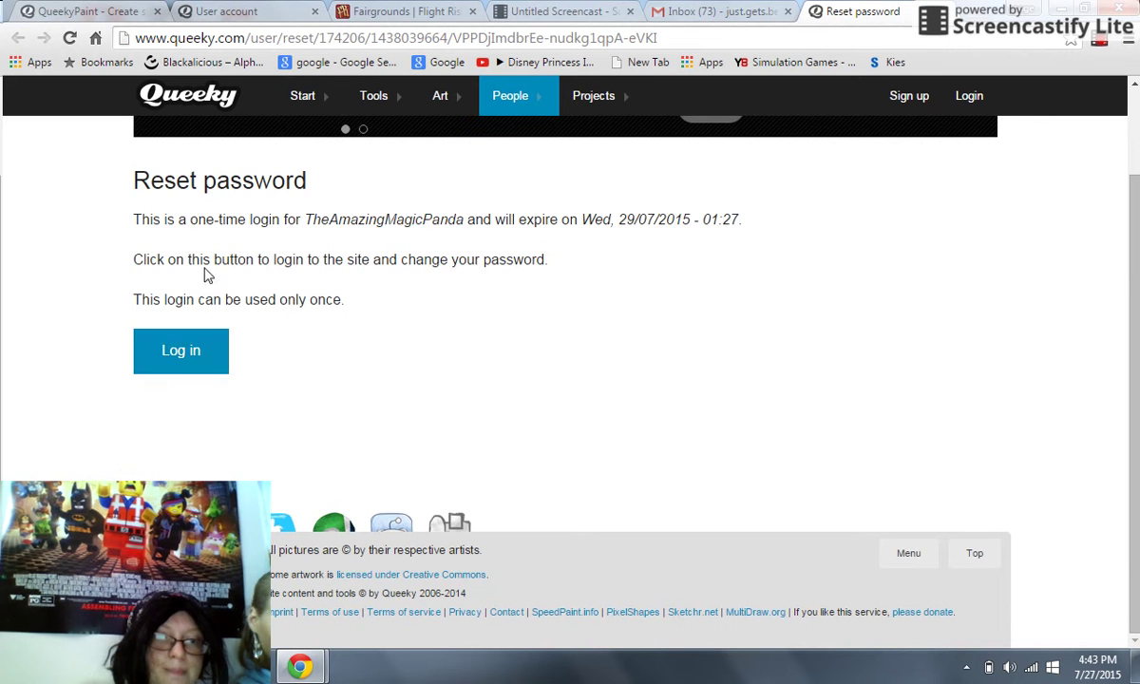
pyautogui.click(178, 353)
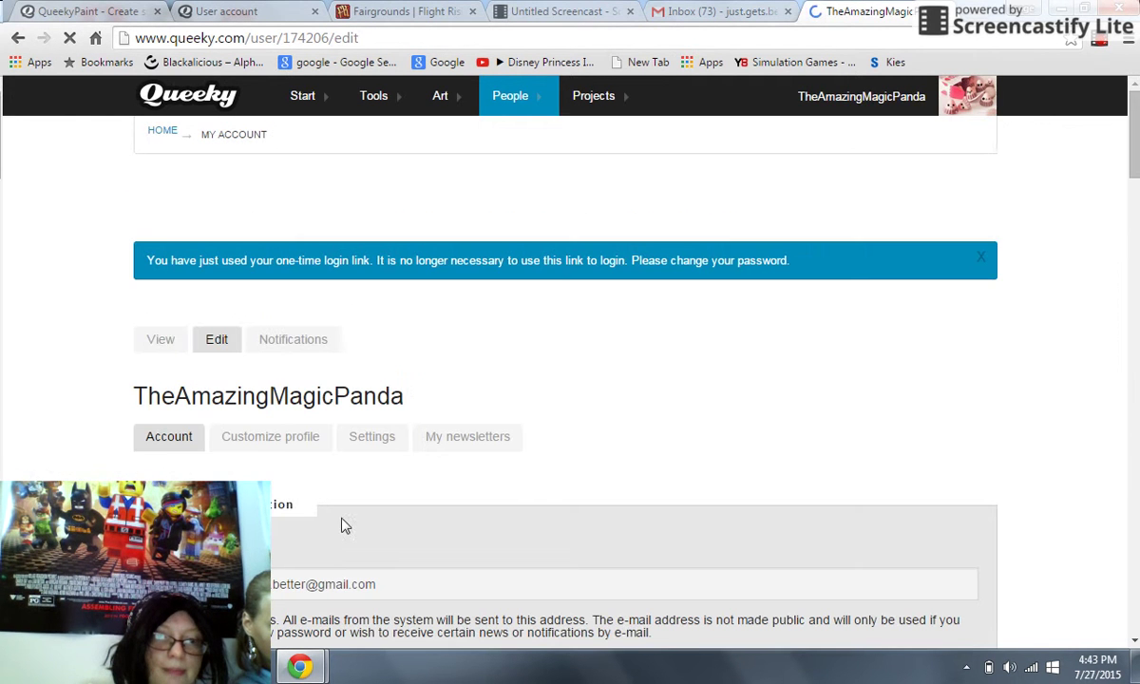
# - Enter a new account password in the account information and fill in its confirmation
pyautogui.moveTo(1134, 124)
pyautogui.mouseDown()
pyautogui.moveTo(1133, 376)
pyautogui.moveTo(1135, 169)
pyautogui.mouseUp()
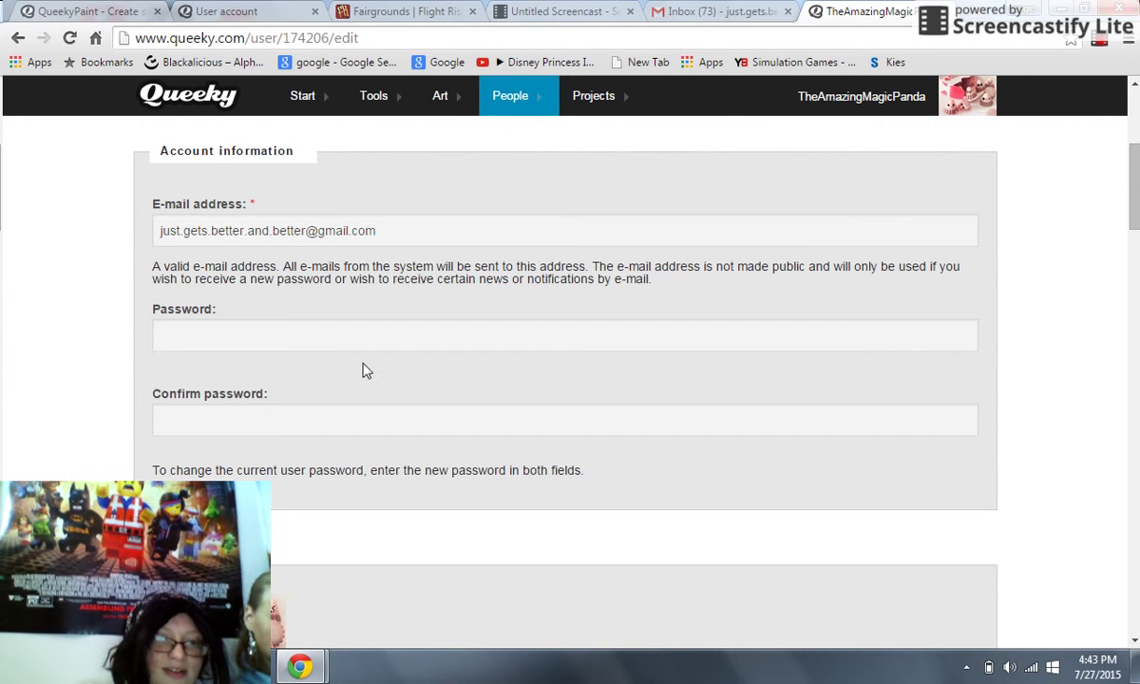
pyautogui.click(384, 340)
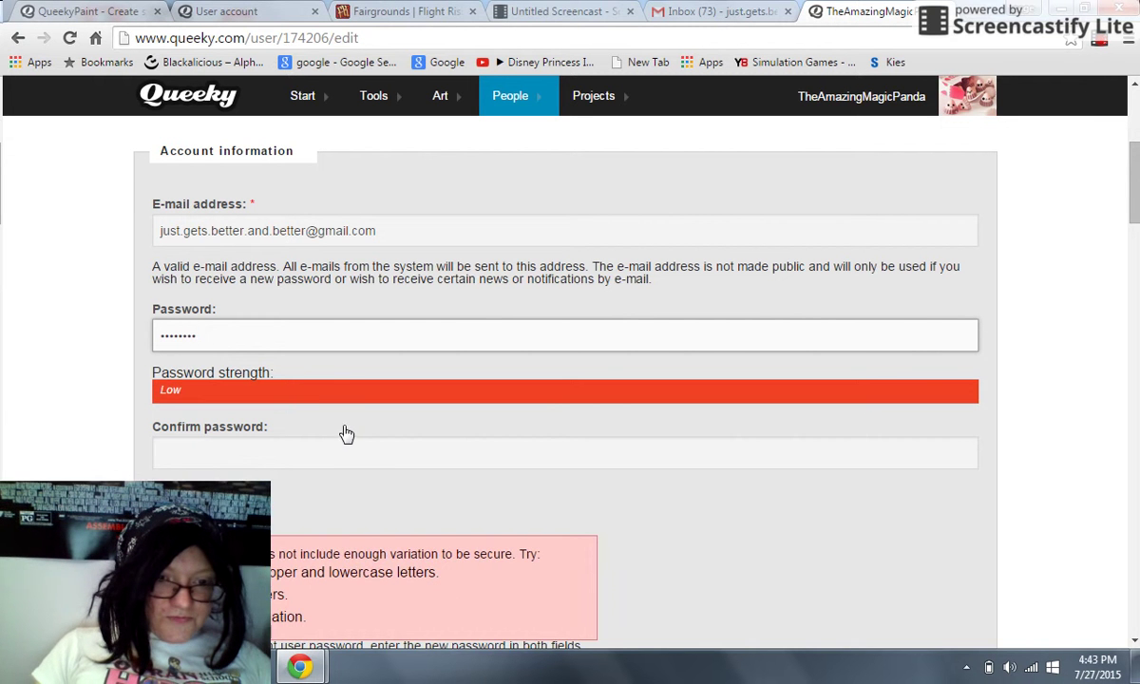
pyautogui.write('a')
pyautogui.click(347, 429)
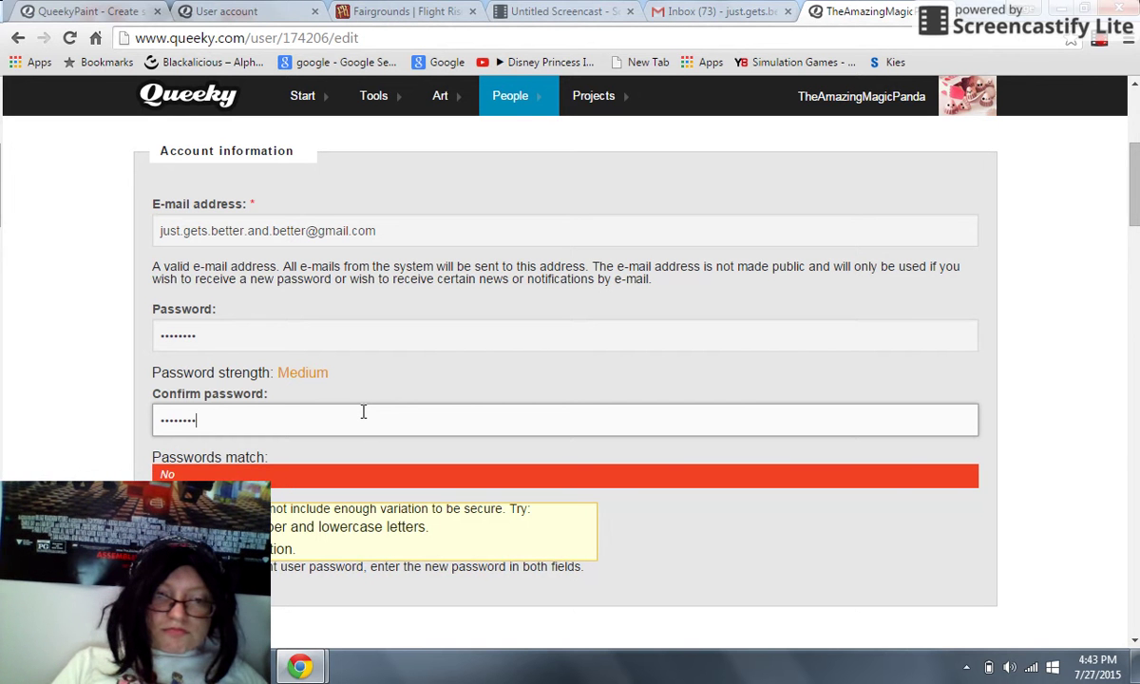
# - Clear the mismatched password confirmation and re-enter it to match the new password
pyautogui.press('BackSpace')
pyautogui.press('BackSpace')
pyautogui.press('BackSpace')
pyautogui.press('BackSpace')
pyautogui.press('BackSpace')
pyautogui.press('BackSpace')
pyautogui.press('BackSpace')
pyautogui.press('BackSpace')
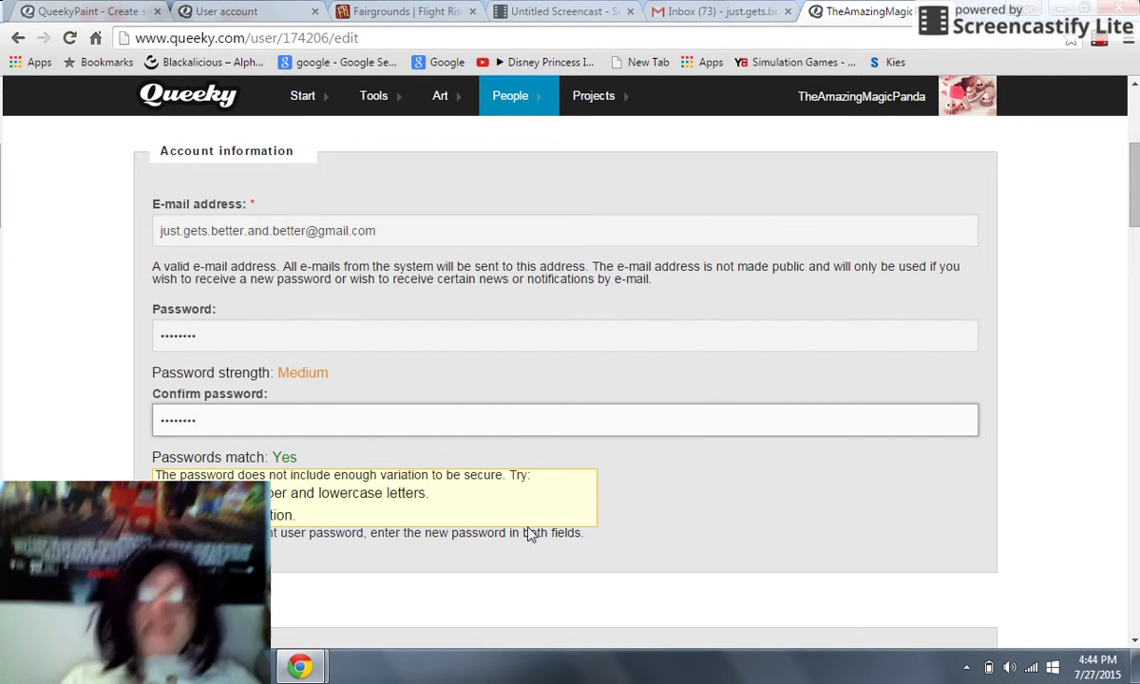
# - Strengthen the new account password by adding the same extra characters to the password and its confirmation
pyautogui.moveTo(1135, 169); pyautogui.dragTo(1135, 192)
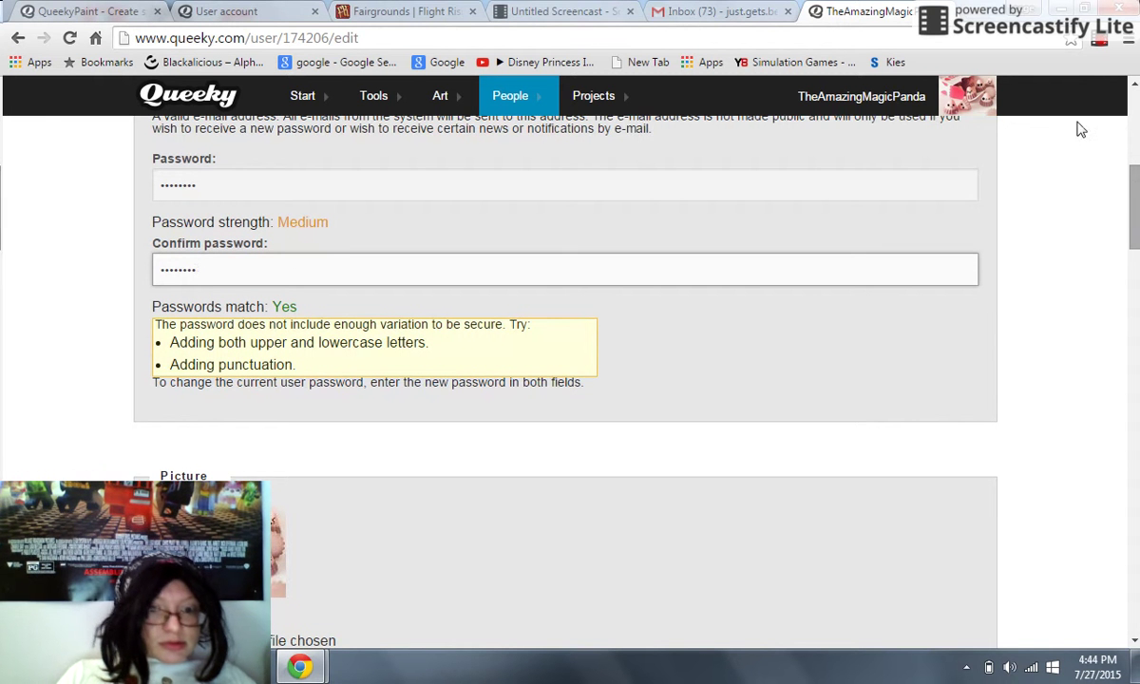
pyautogui.click(513, 184)
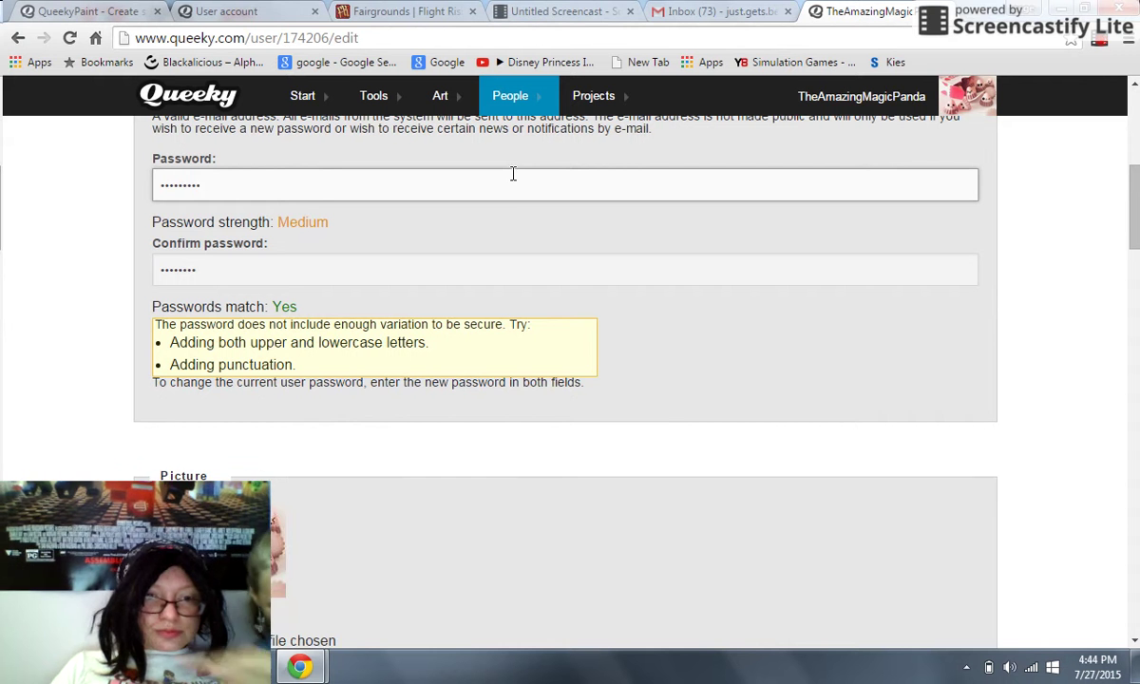
pyautogui.write('a')
pyautogui.click(509, 264)
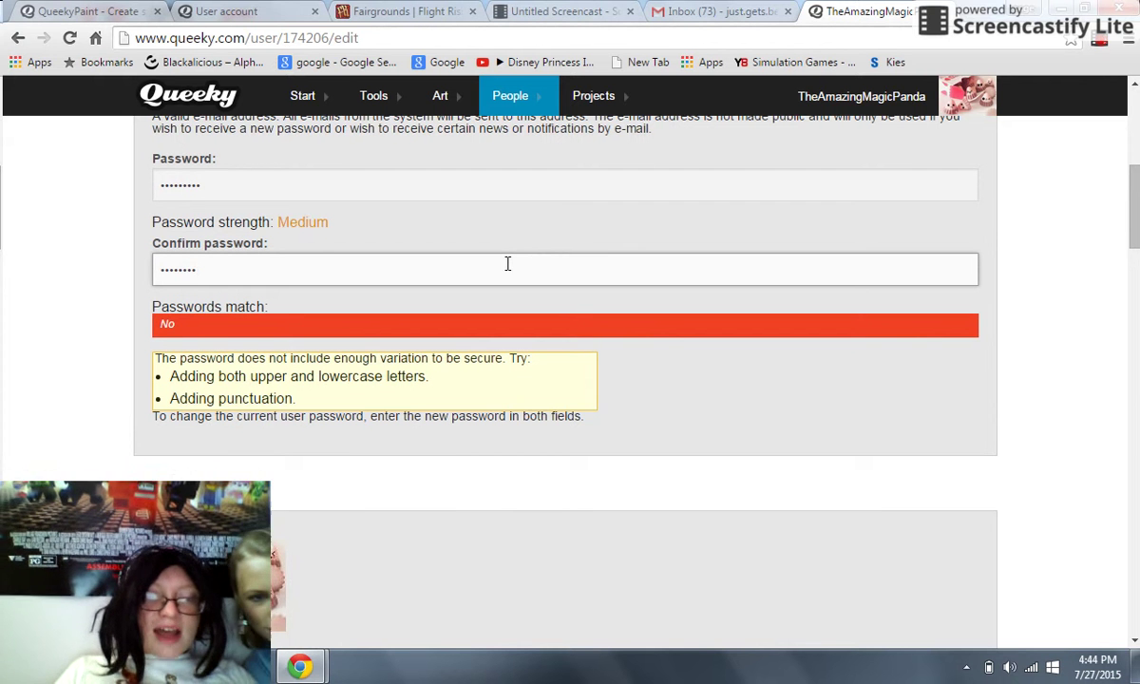
pyautogui.write('a')
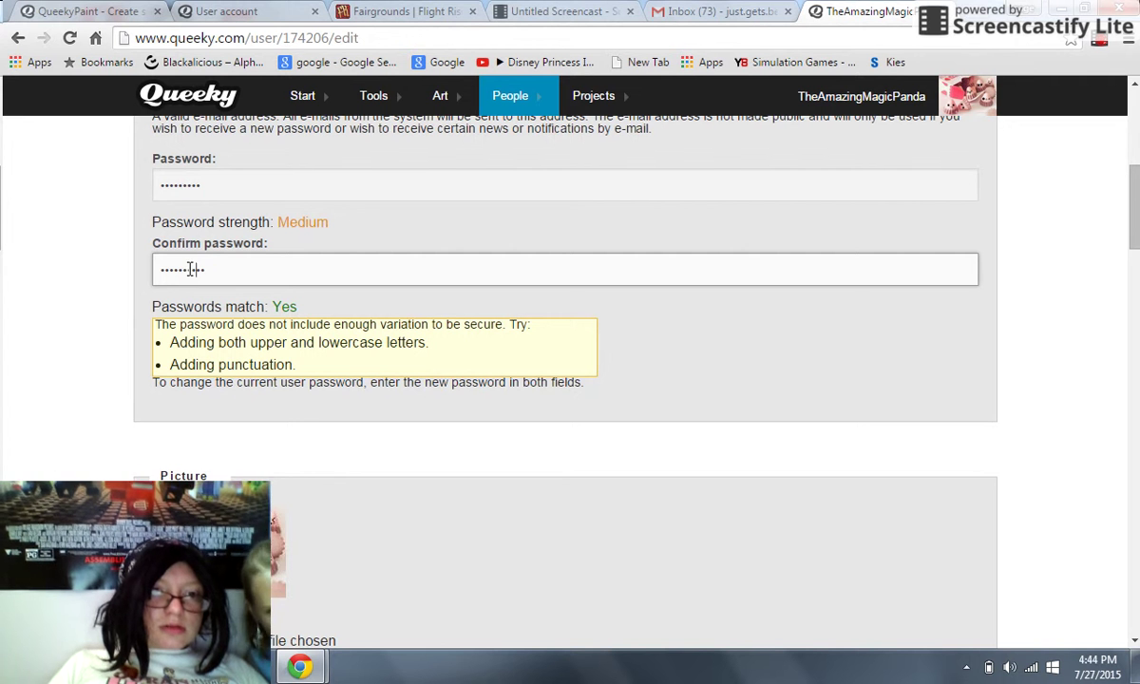
pyautogui.write('a')
pyautogui.click(190, 193)
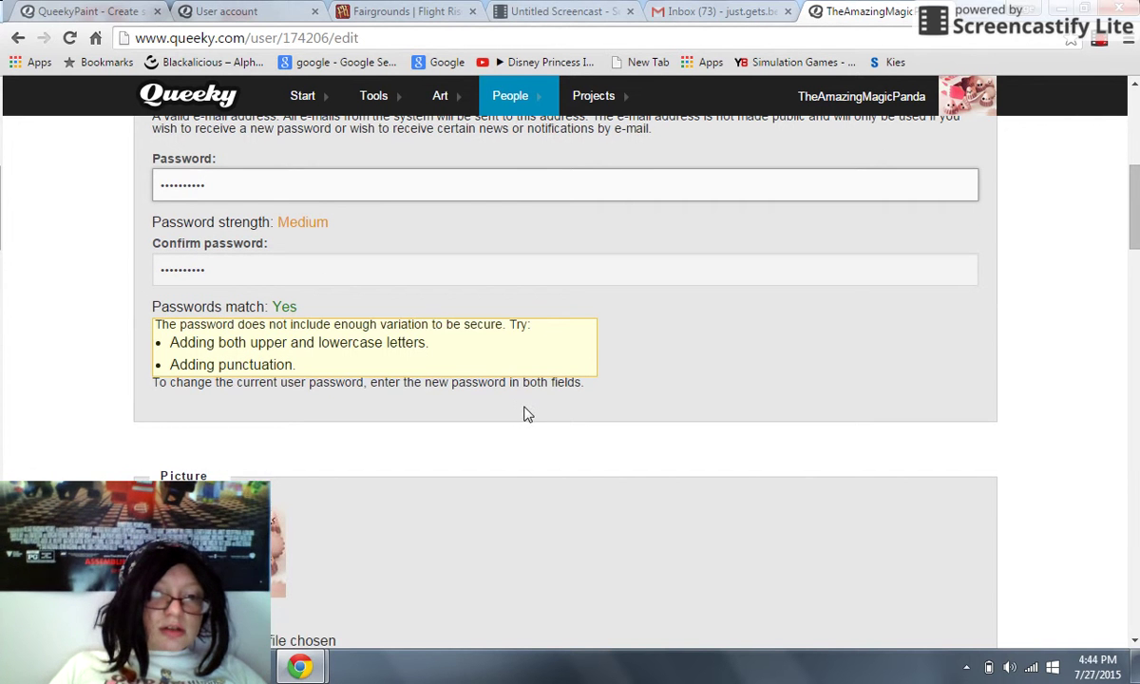
# - Enable automatic approval of friend requests in the relationship settings
pyautogui.moveTo(425, 114)
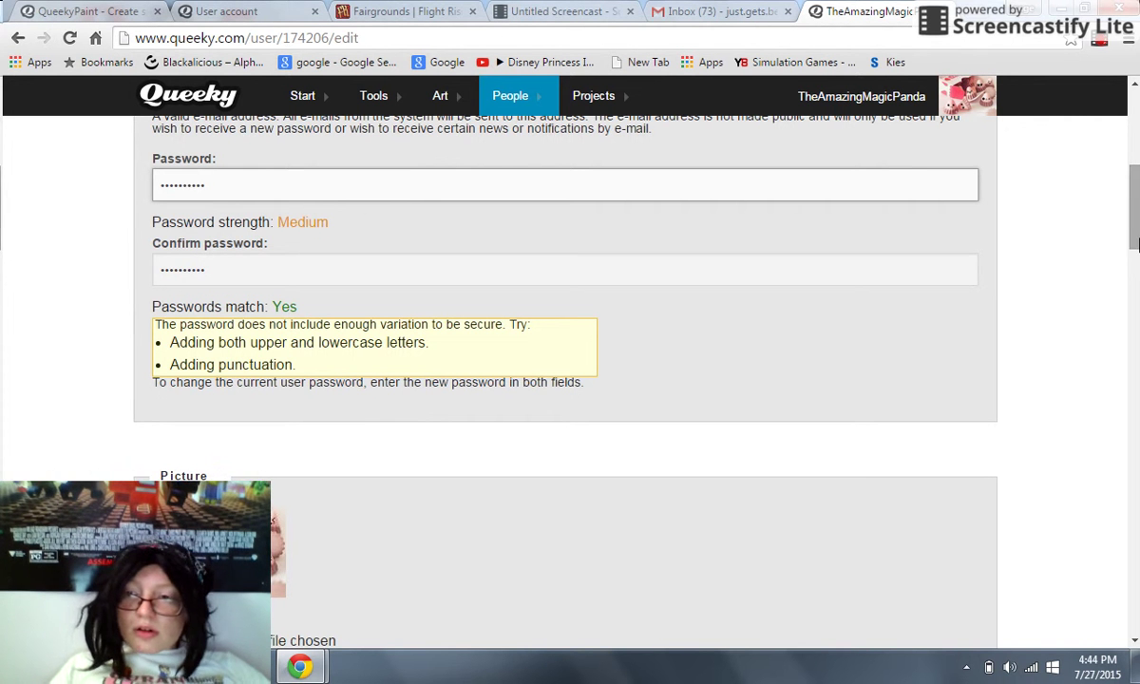
pyautogui.moveTo(1135, 196)
pyautogui.mouseDown()
pyautogui.moveTo(1136, 352)
pyautogui.moveTo(1130, 285)
pyautogui.moveTo(1095, 458)
pyautogui.moveTo(1107, 375)
pyautogui.moveTo(1105, 387)
pyautogui.mouseUp()
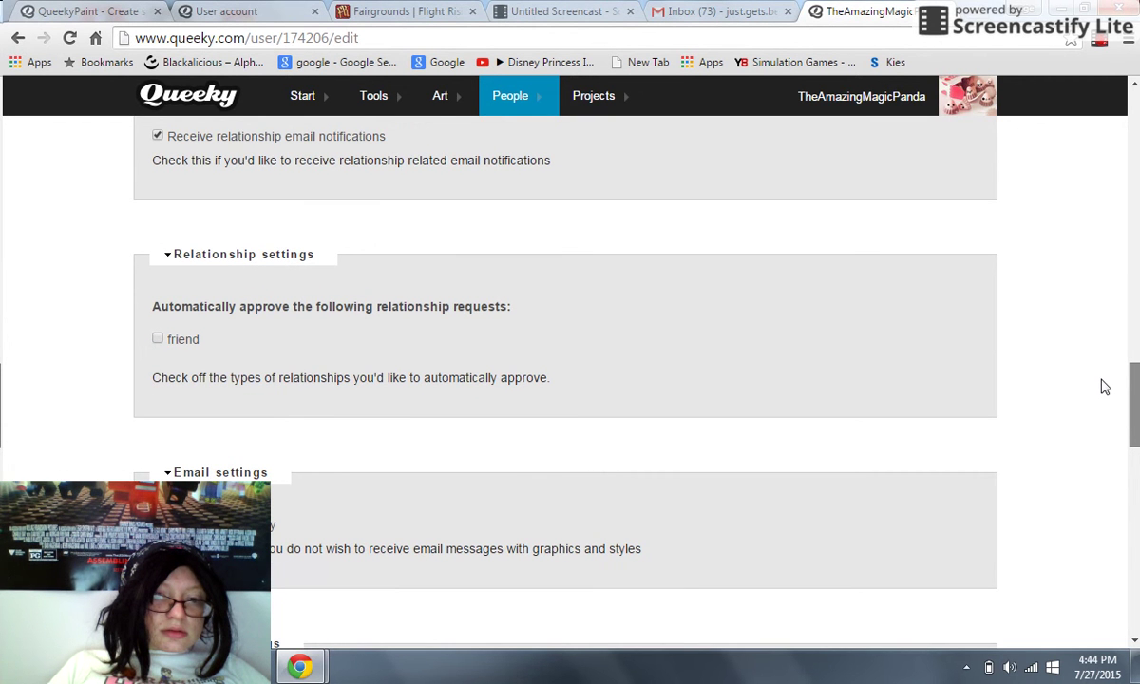
pyautogui.click(176, 345)
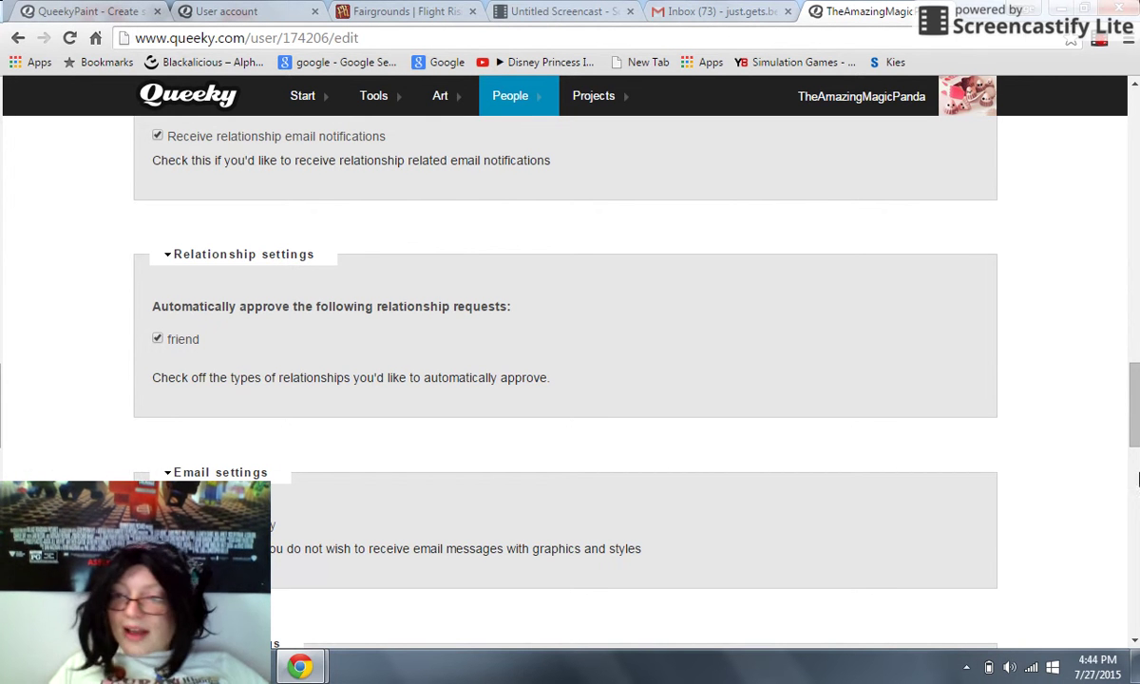
# - Examine the default send method and default send interval choices in the messaging and notifications settings
pyautogui.scroll(-1, 1138, 456)
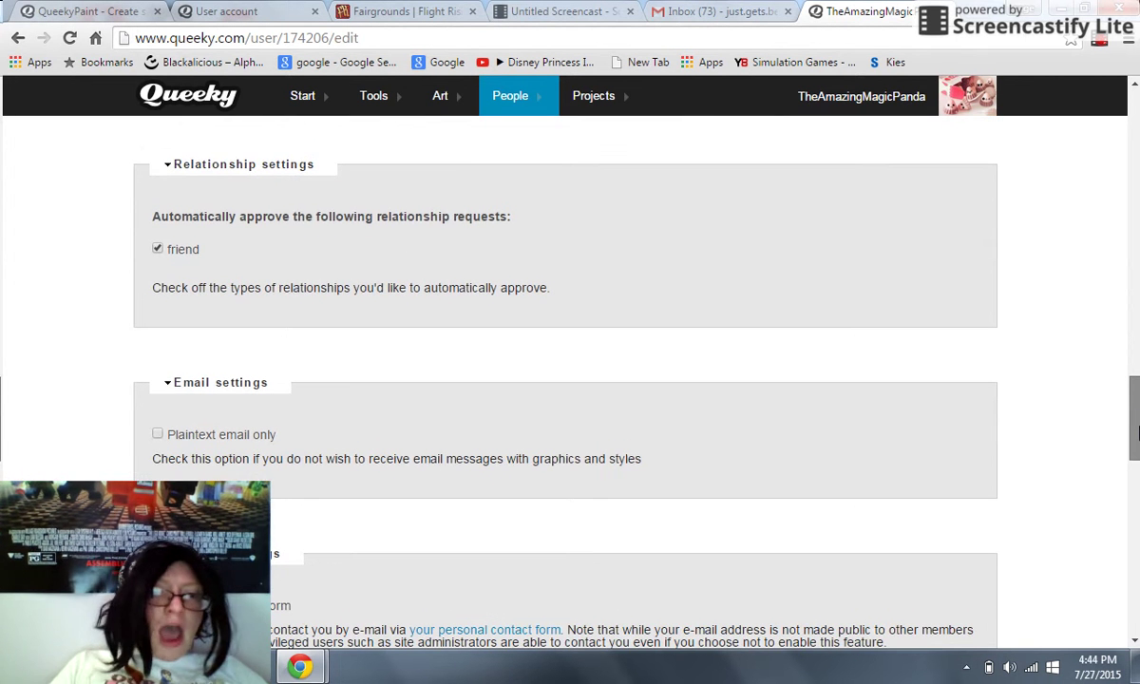
pyautogui.moveTo(1138, 432); pyautogui.dragTo(1120, 519)
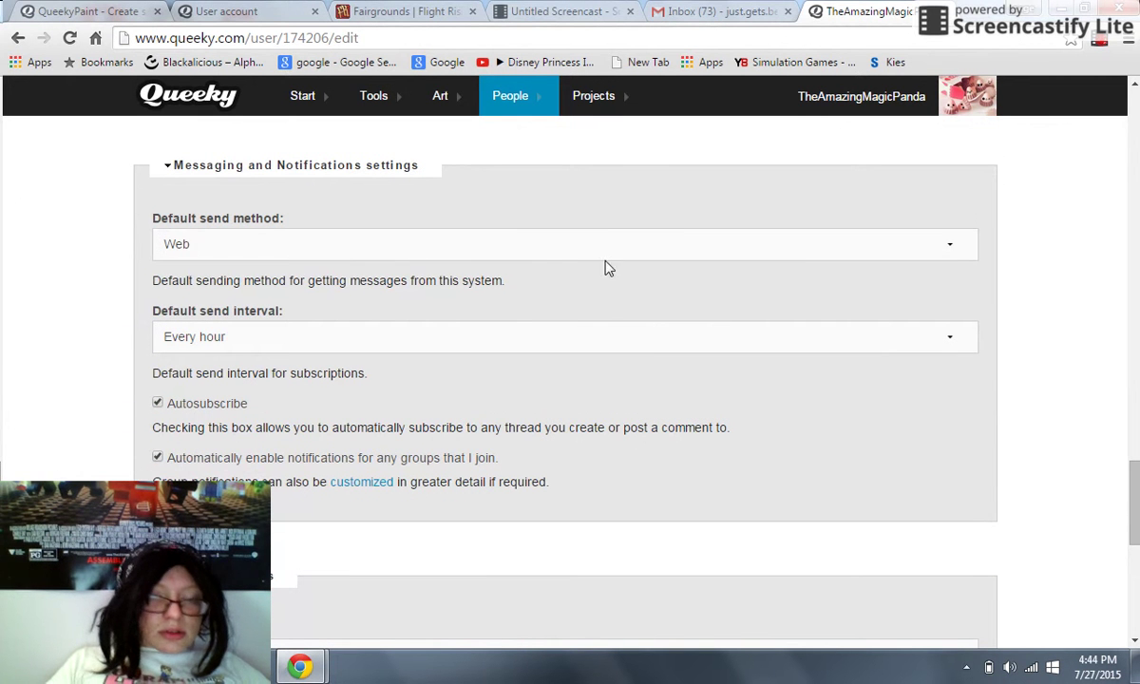
pyautogui.click(572, 257)
pyautogui.click(574, 262)
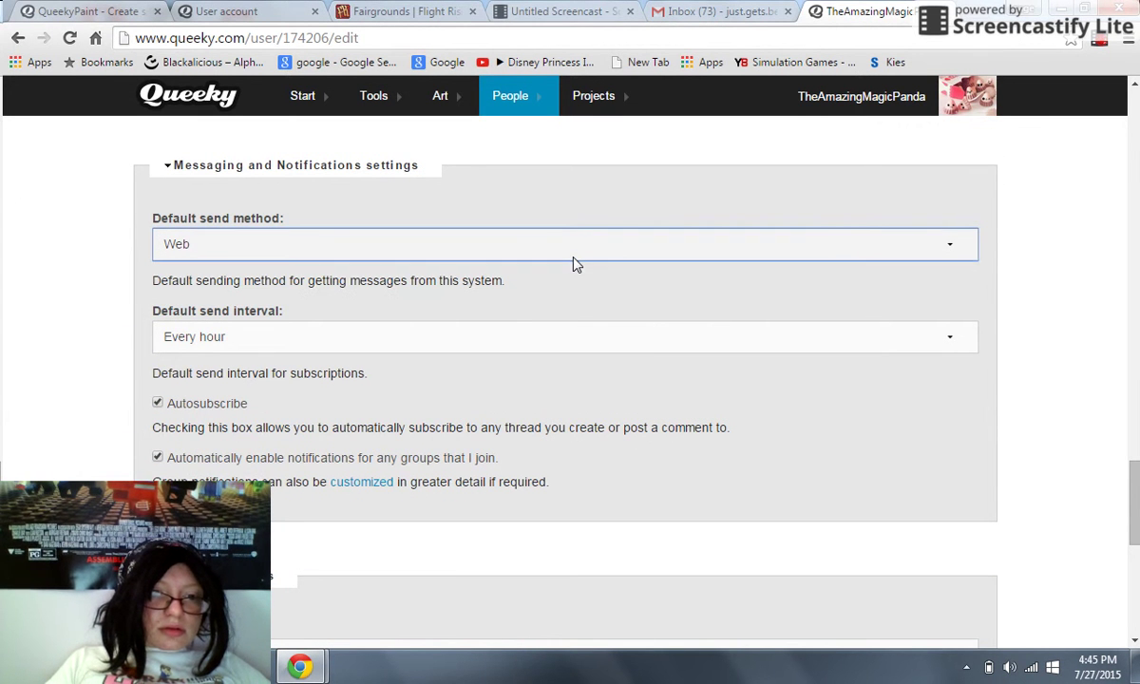
pyautogui.click(590, 347)
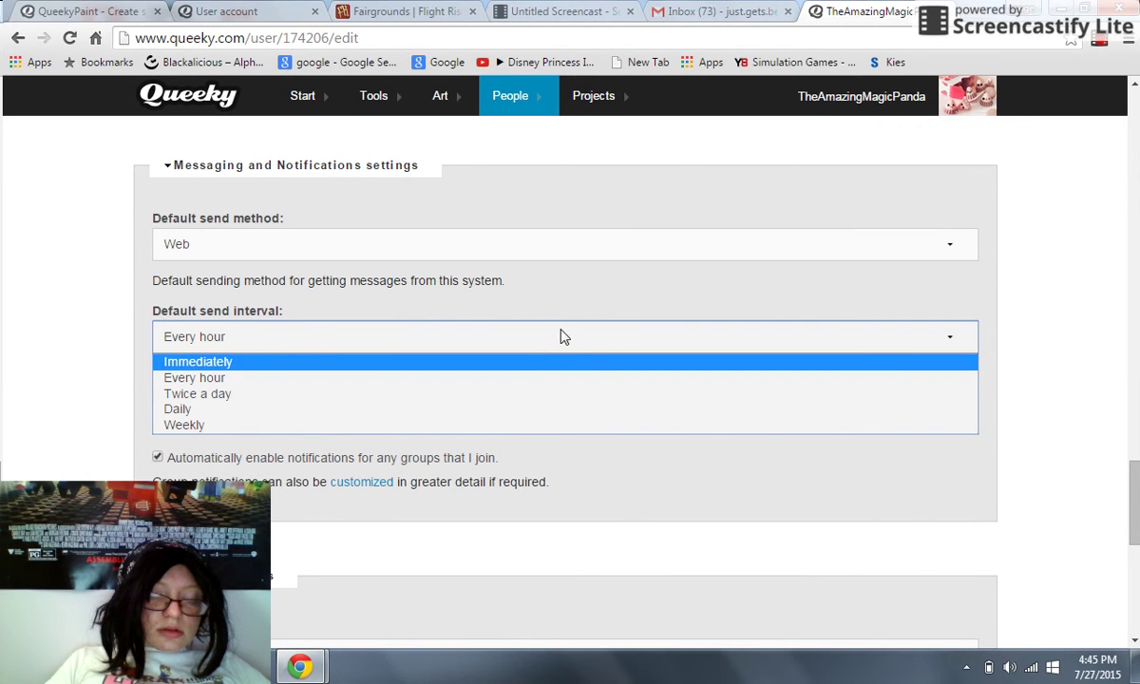
pyautogui.click(504, 440)
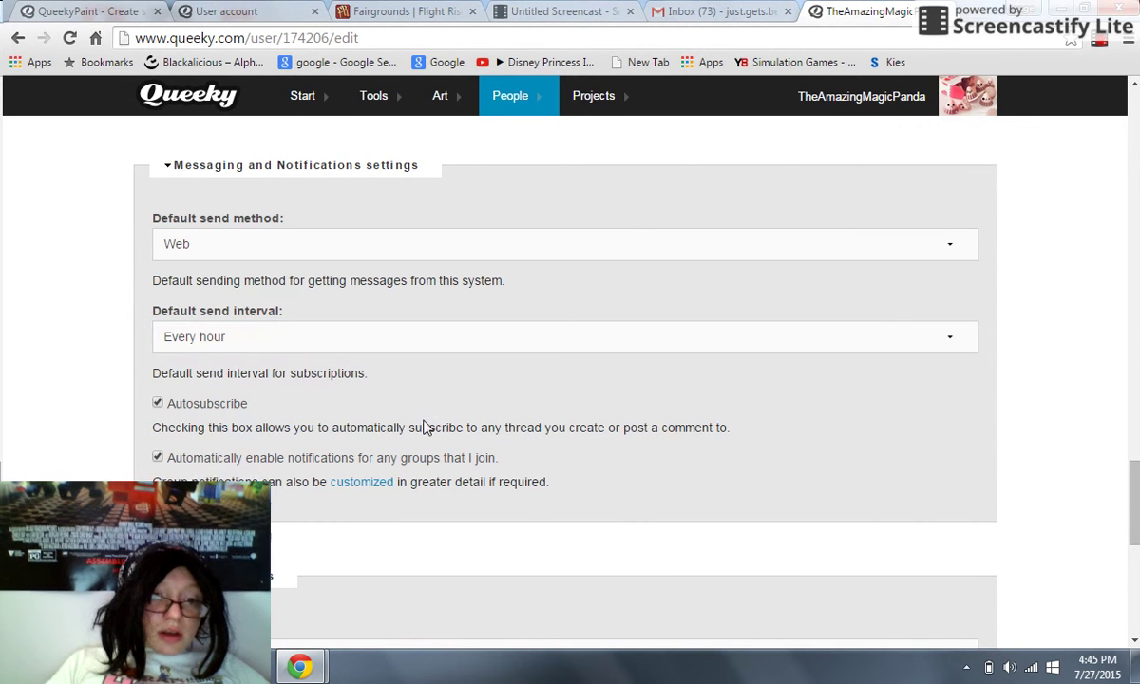
# - Open the default time zone choices in the locale settings and look through the European, Pacific, Asian and African entries
pyautogui.moveTo(1135, 503); pyautogui.dragTo(1135, 582)
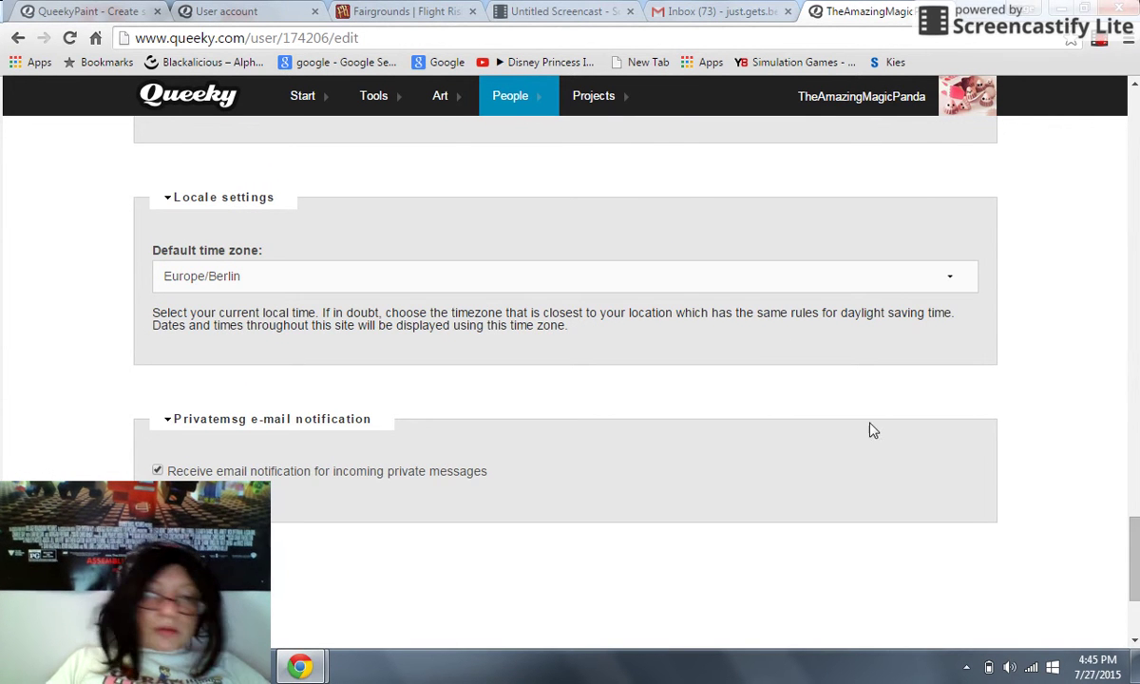
pyautogui.click(953, 280)
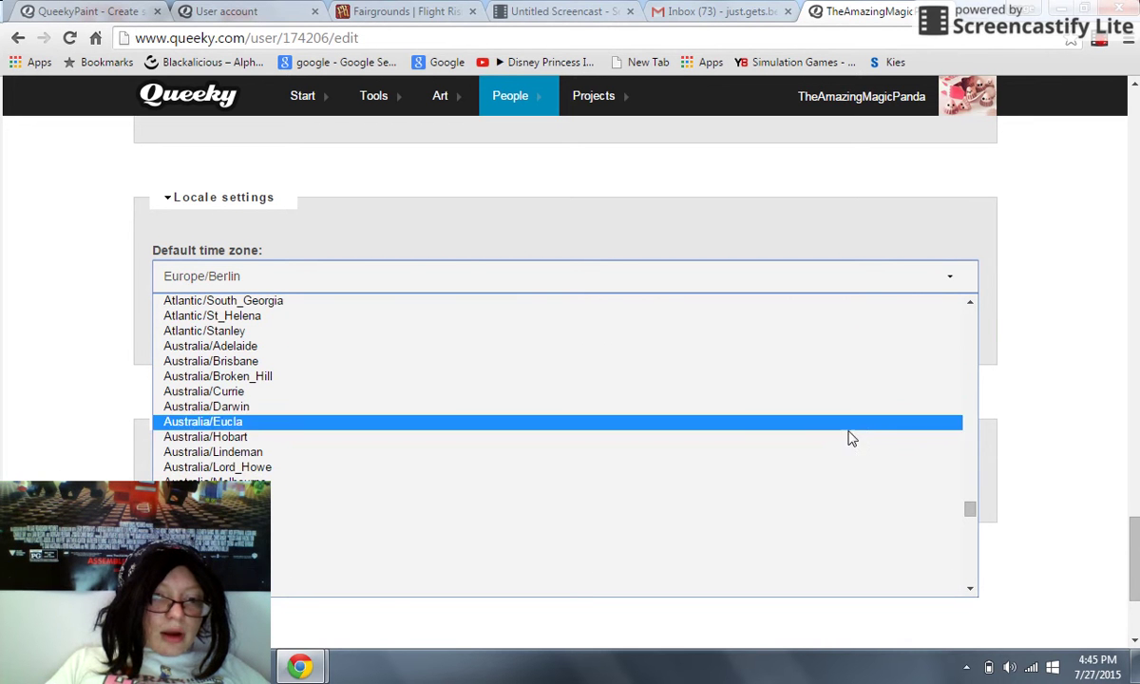
pyautogui.scroll(-15, 838, 475)
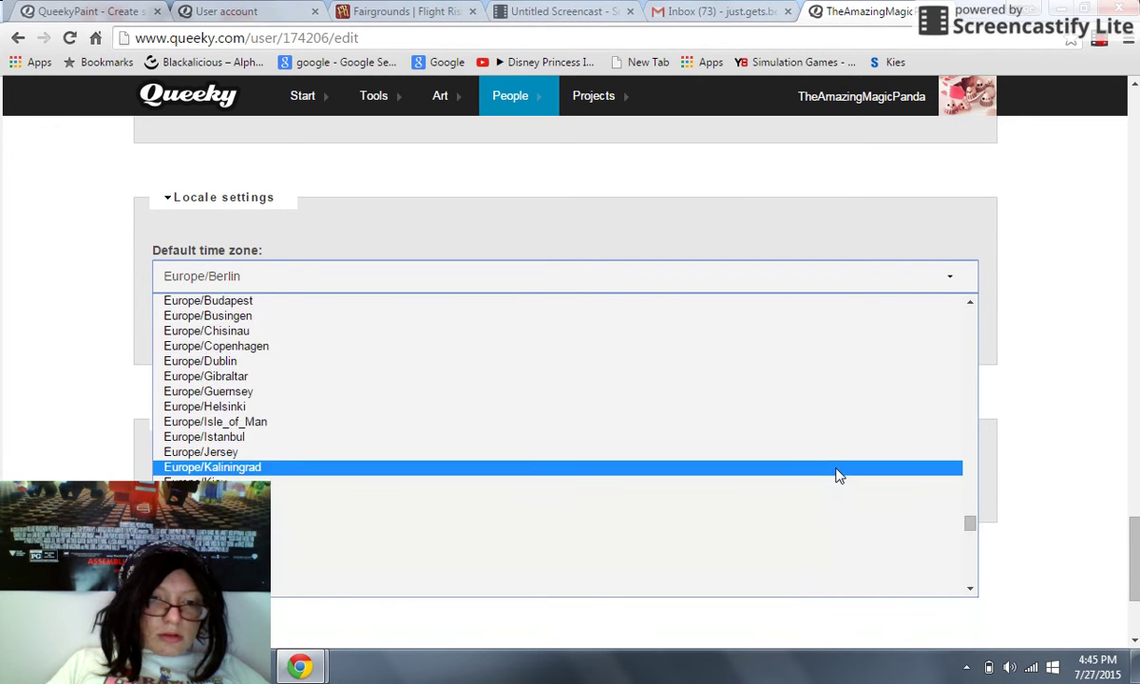
pyautogui.scroll(-10, 838, 475)
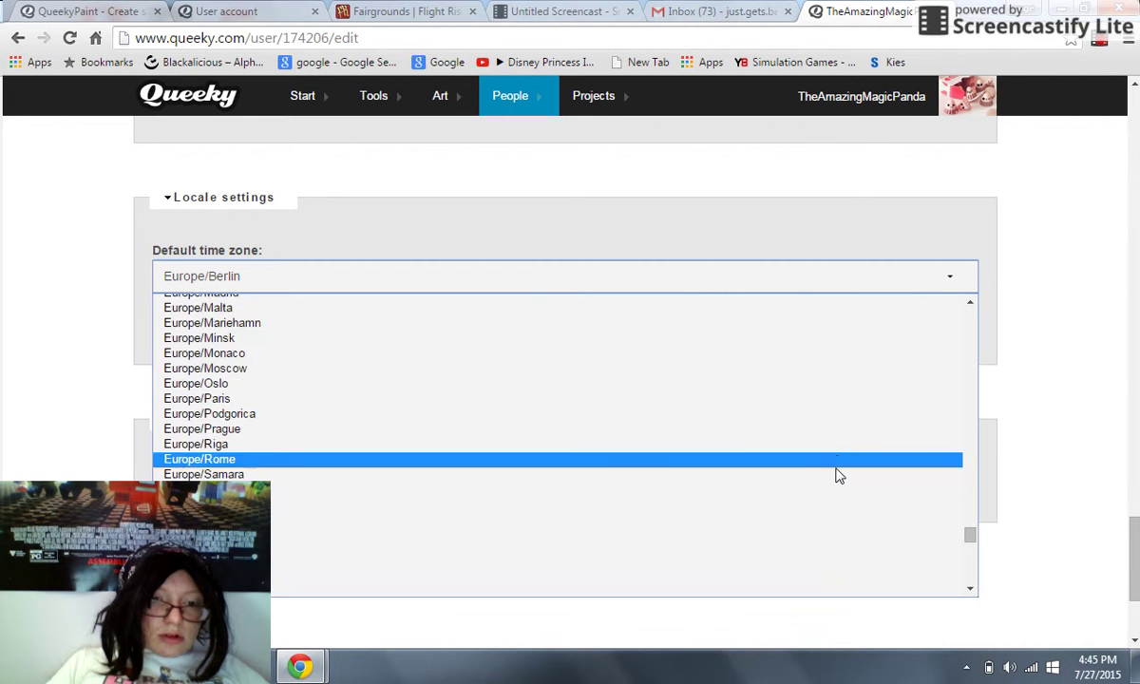
pyautogui.scroll(-12, 838, 475)
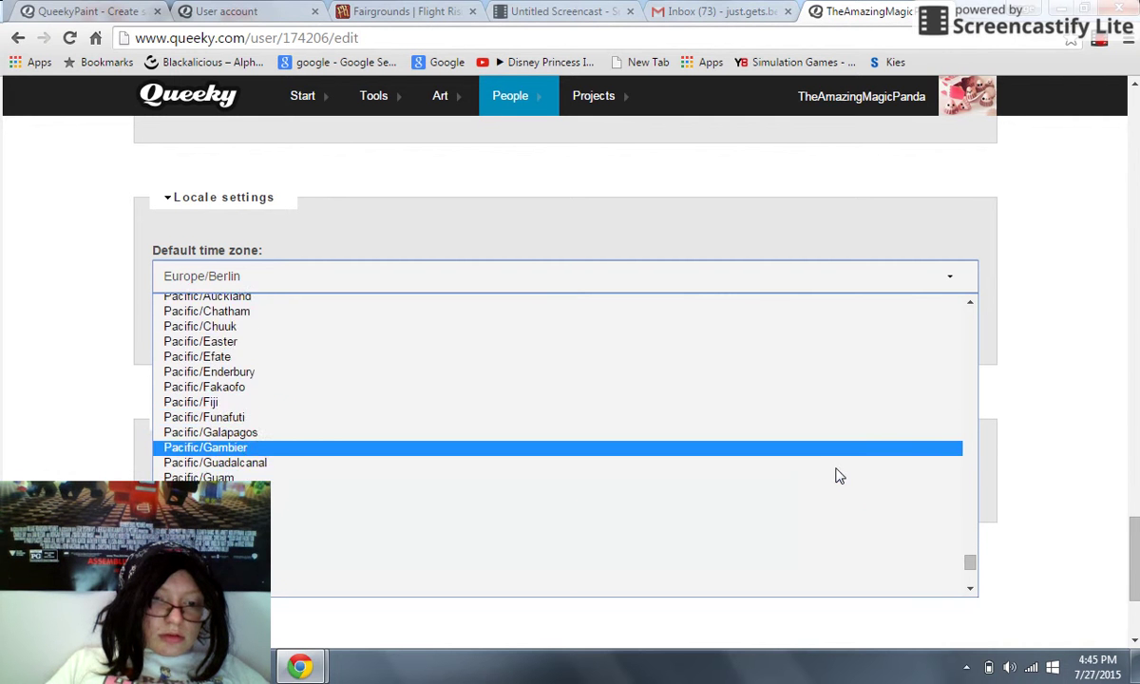
pyautogui.scroll(-2, 838, 475)
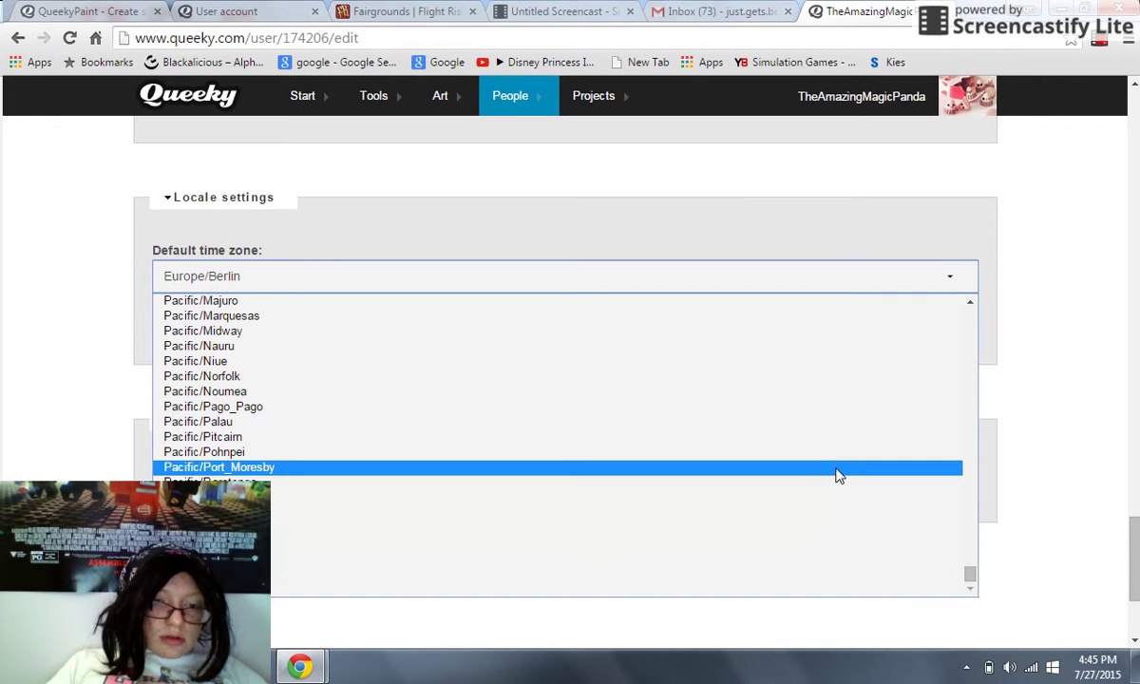
pyautogui.scroll(15, 838, 476)
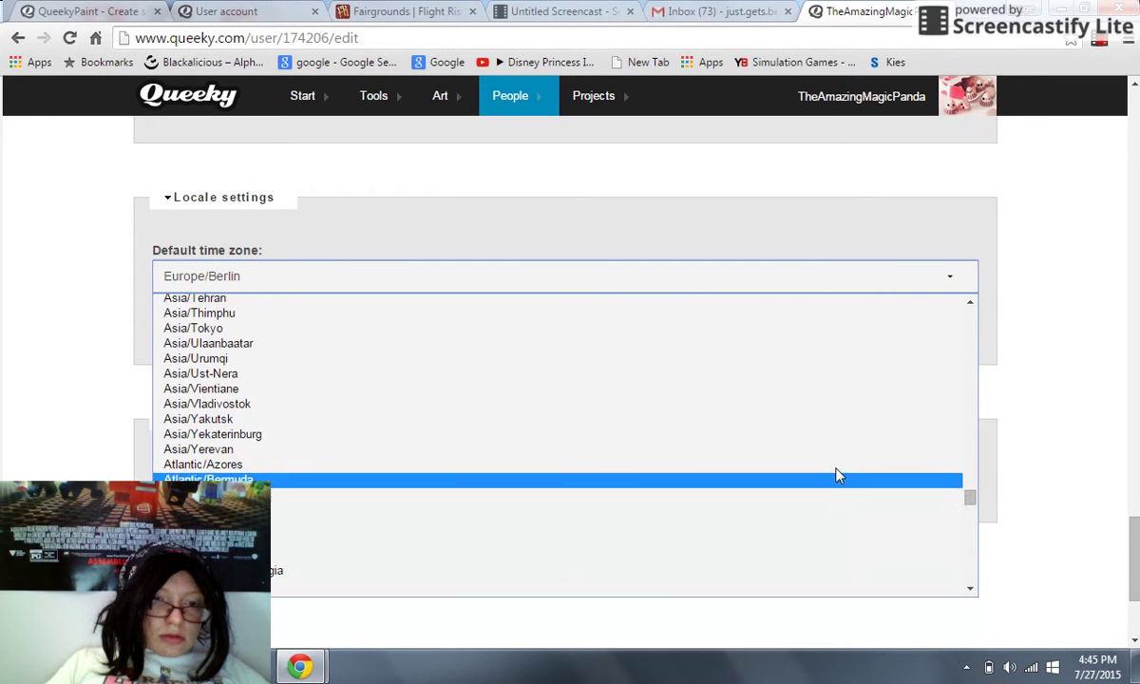
pyautogui.scroll(15, 838, 475)
pyautogui.scroll(20, 836, 475)
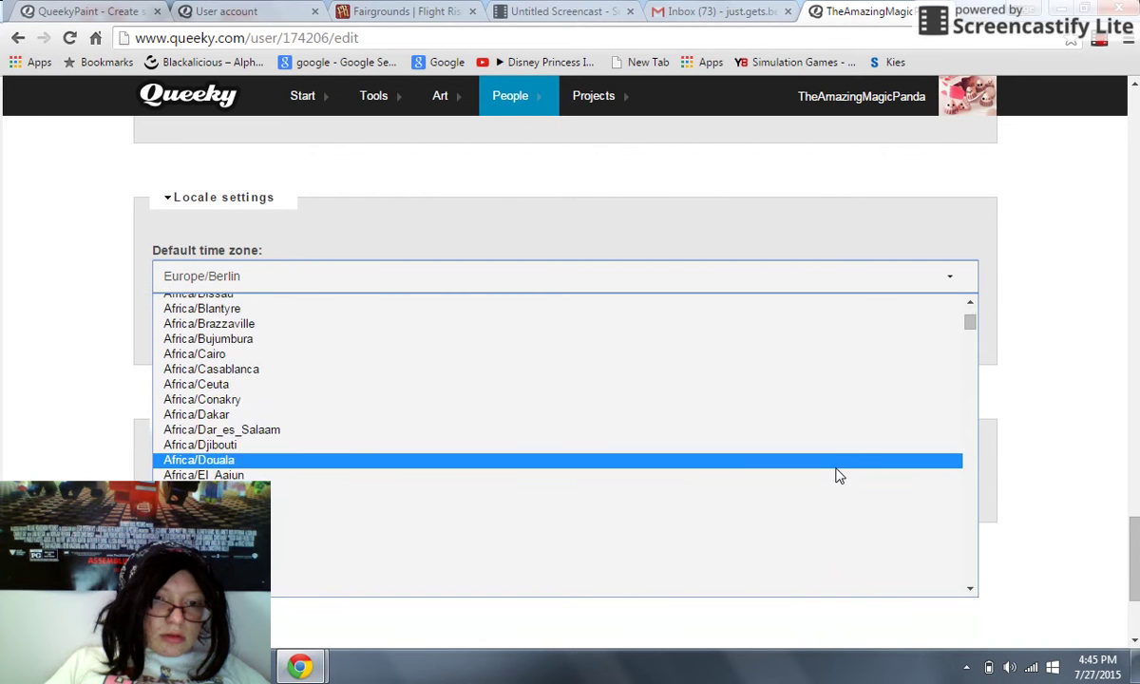
# - Look through the America entries of the default time zone choices for a zone matching the local area
pyautogui.scroll(-13, 836, 475)
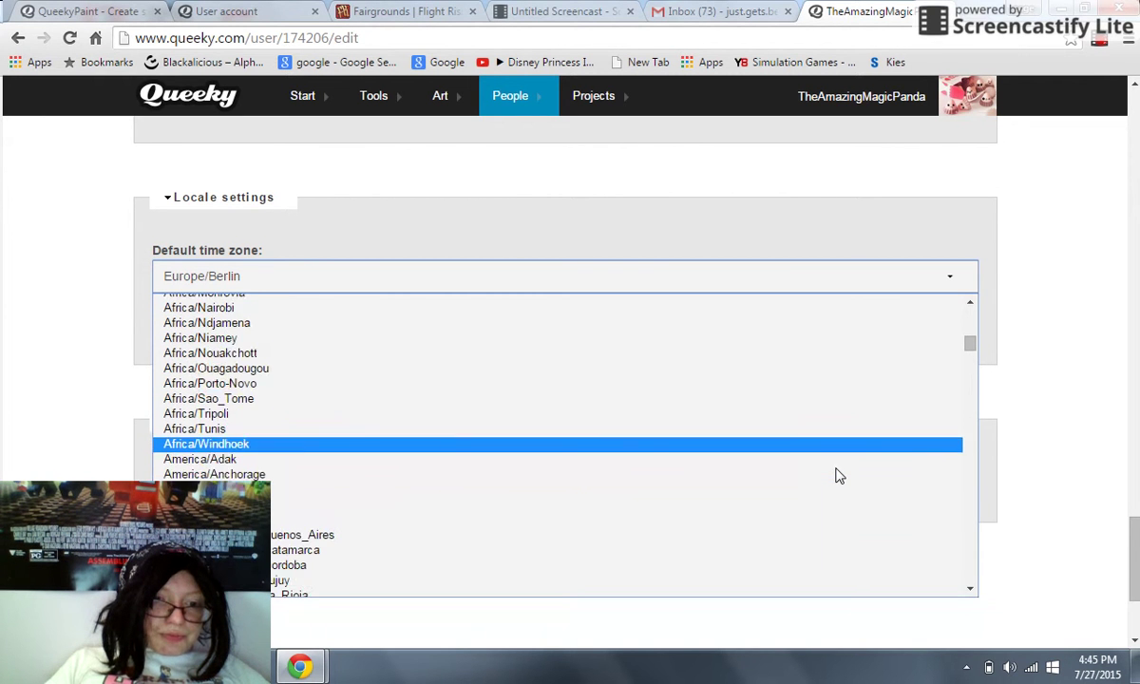
pyautogui.scroll(-2, 837, 475)
pyautogui.scroll(1, 836, 475)
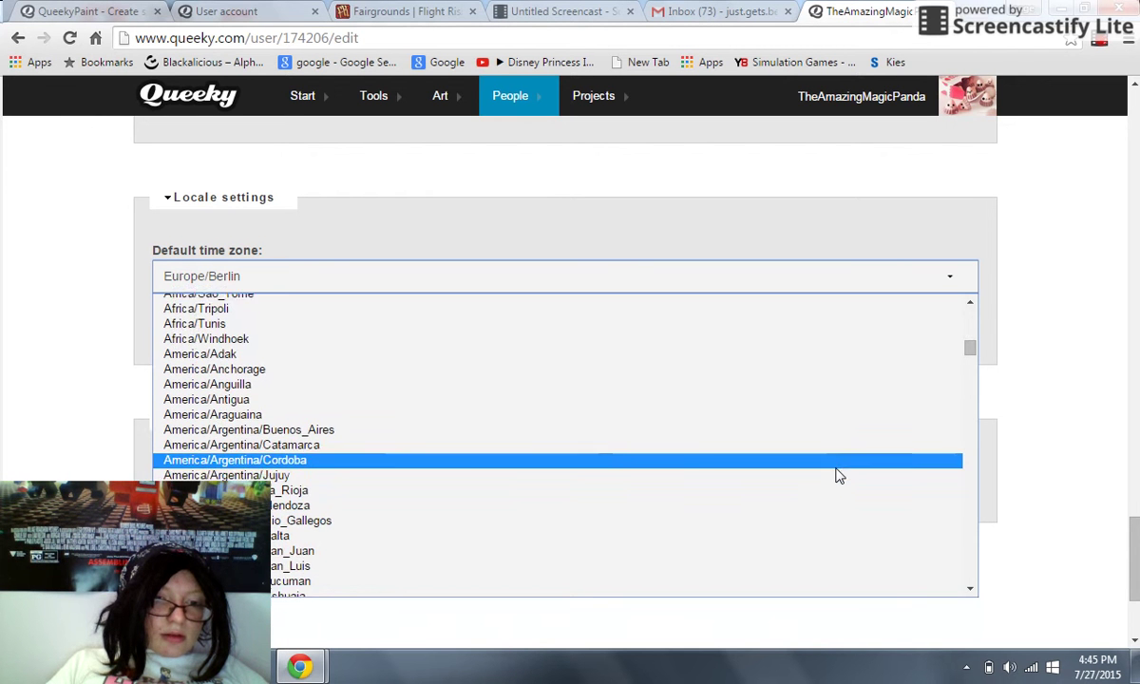
pyautogui.scroll(-3, 836, 475)
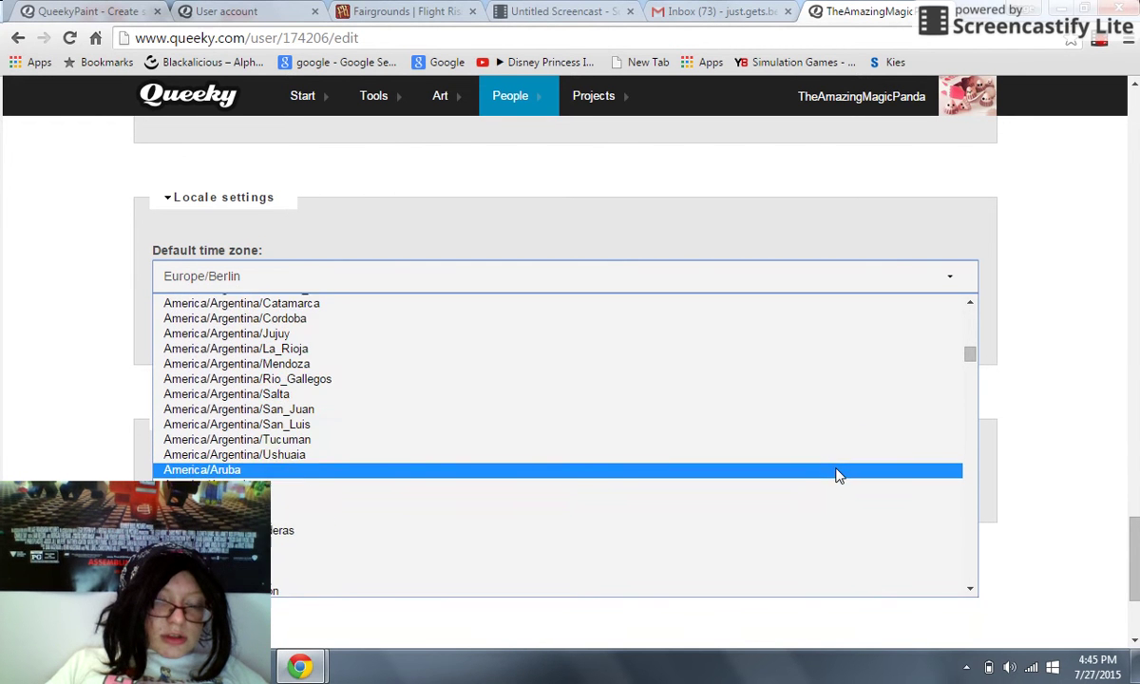
pyautogui.scroll(-1, 836, 475)
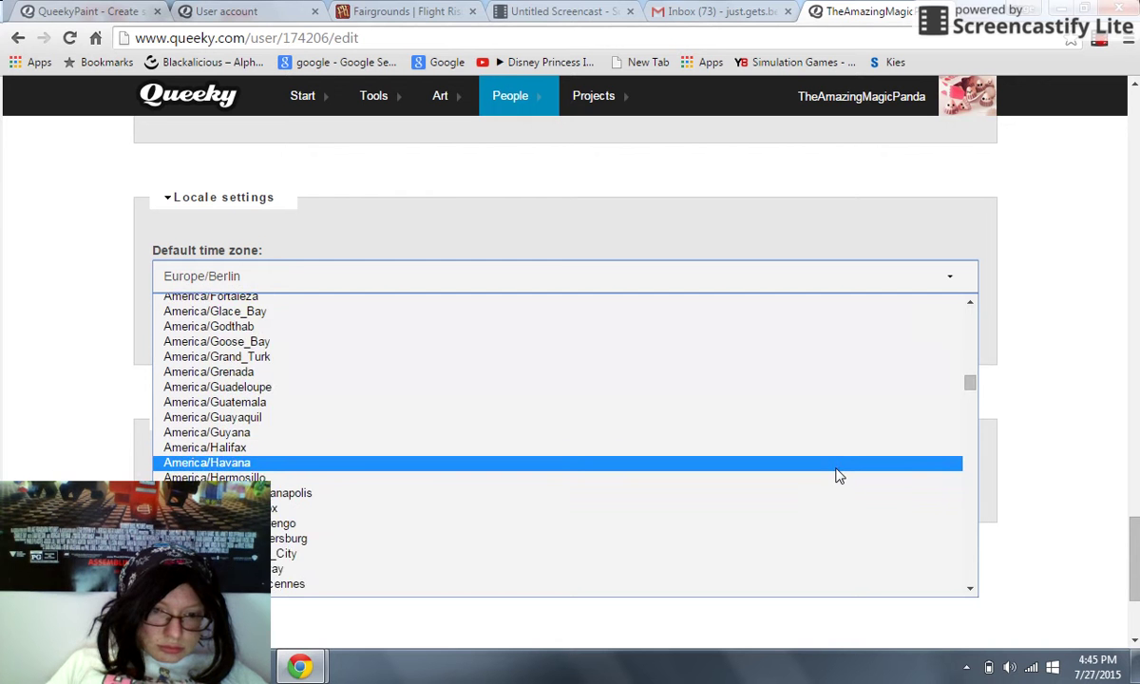
pyautogui.scroll(-15, 836, 475)
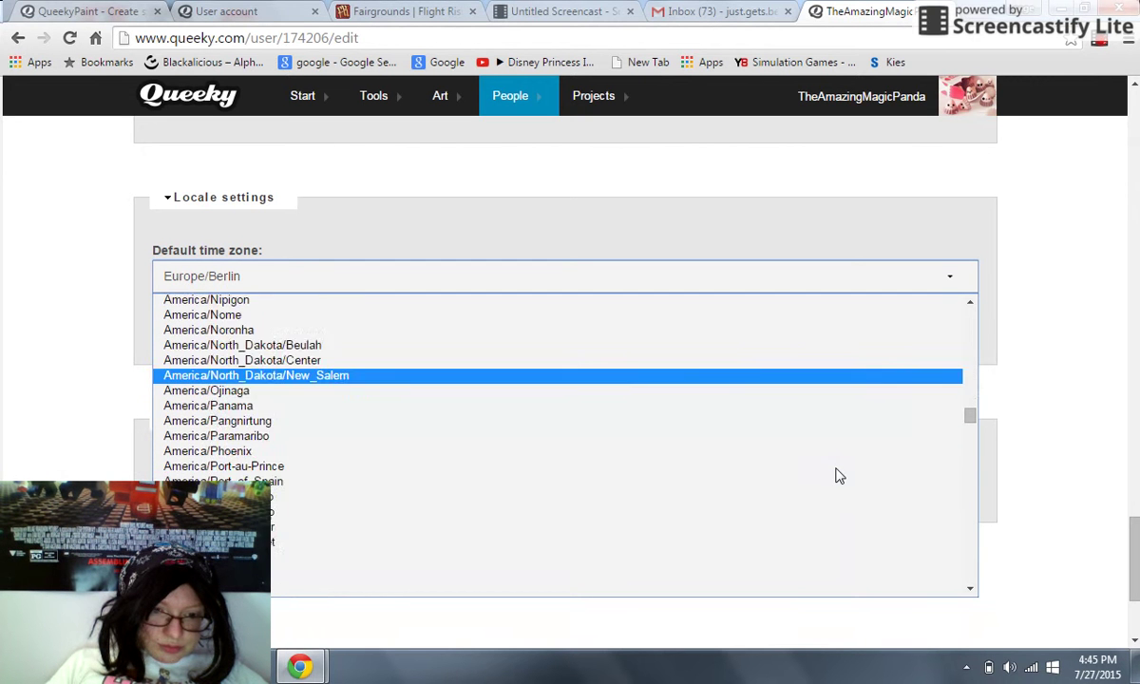
pyautogui.scroll(1, 836, 475)
pyautogui.scroll(-2, 836, 475)
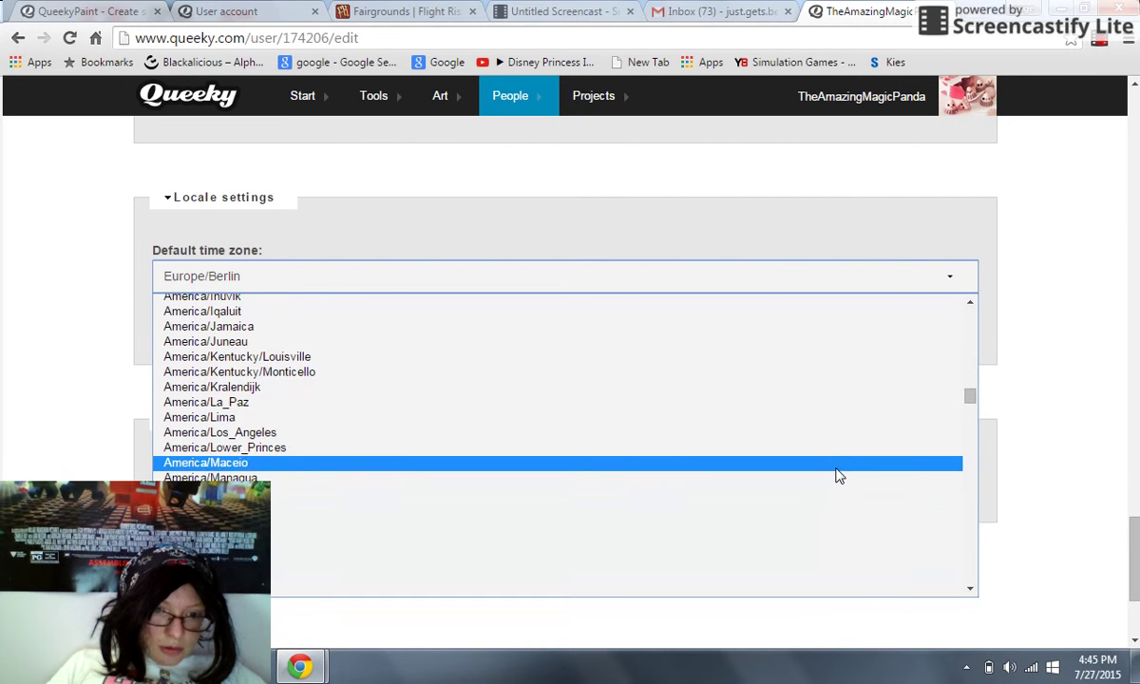
pyautogui.scroll(-5, 836, 475)
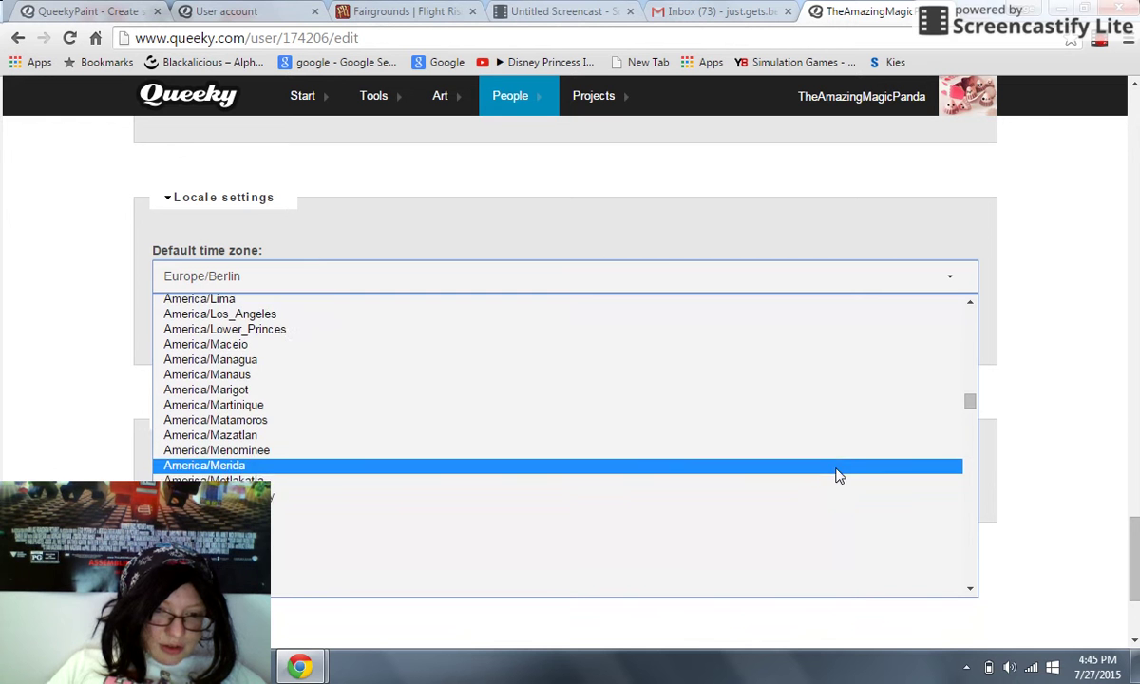
pyautogui.scroll(1, 836, 475)
pyautogui.scroll(1, 836, 475)
pyautogui.scroll(-2, 837, 475)
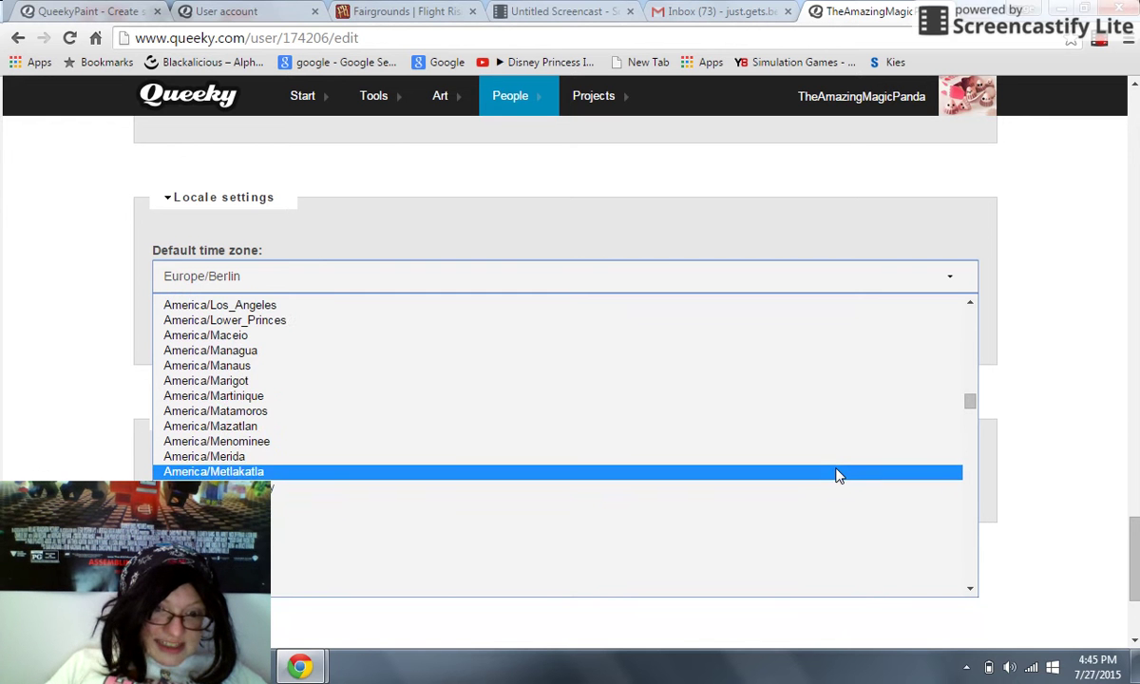
pyautogui.scroll(1, 836, 475)
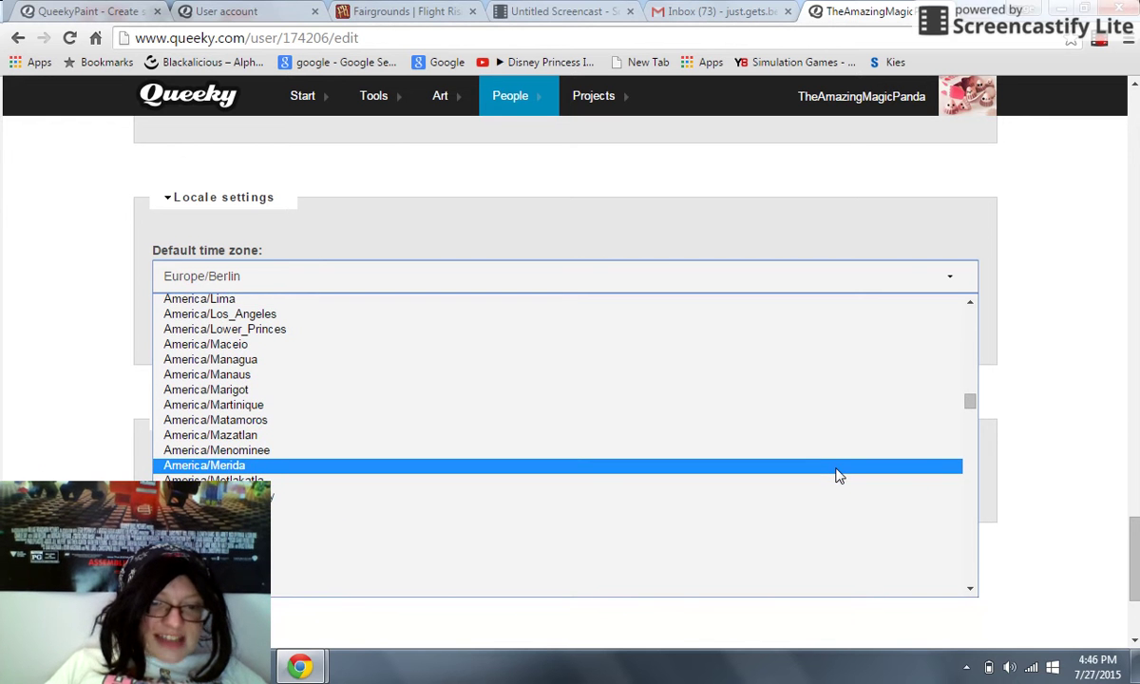
pyautogui.scroll(-5, 836, 475)
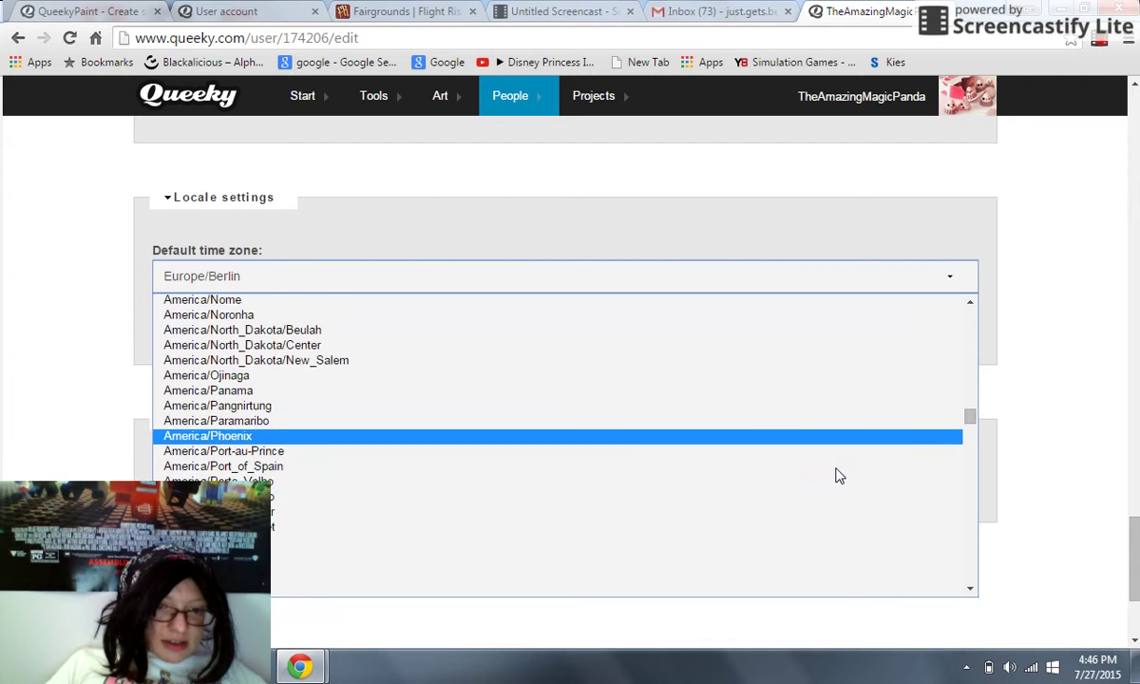
pyautogui.scroll(-5, 836, 475)
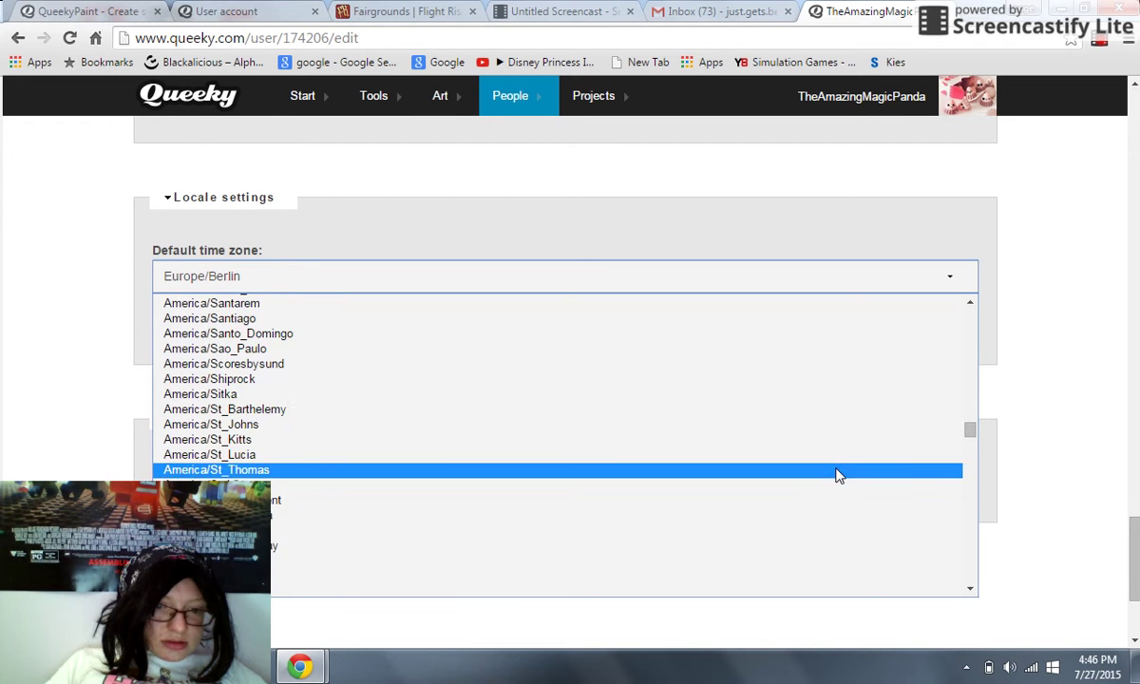
pyautogui.scroll(-3, 836, 475)
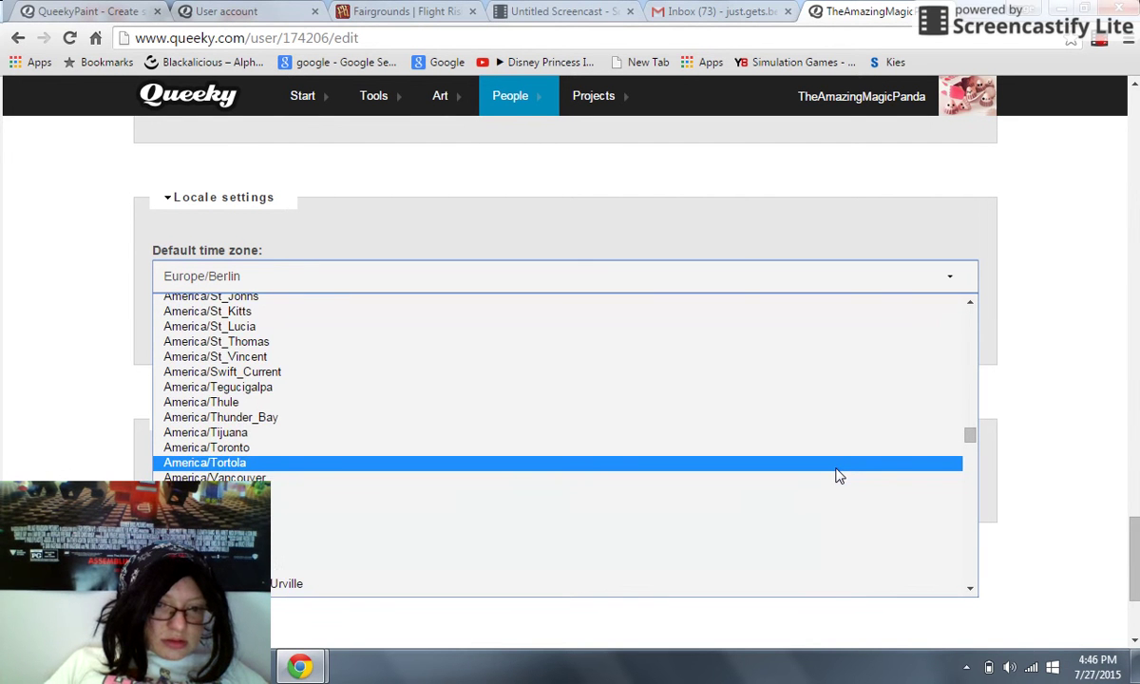
pyautogui.scroll(-3, 840, 476)
pyautogui.scroll(4, 840, 476)
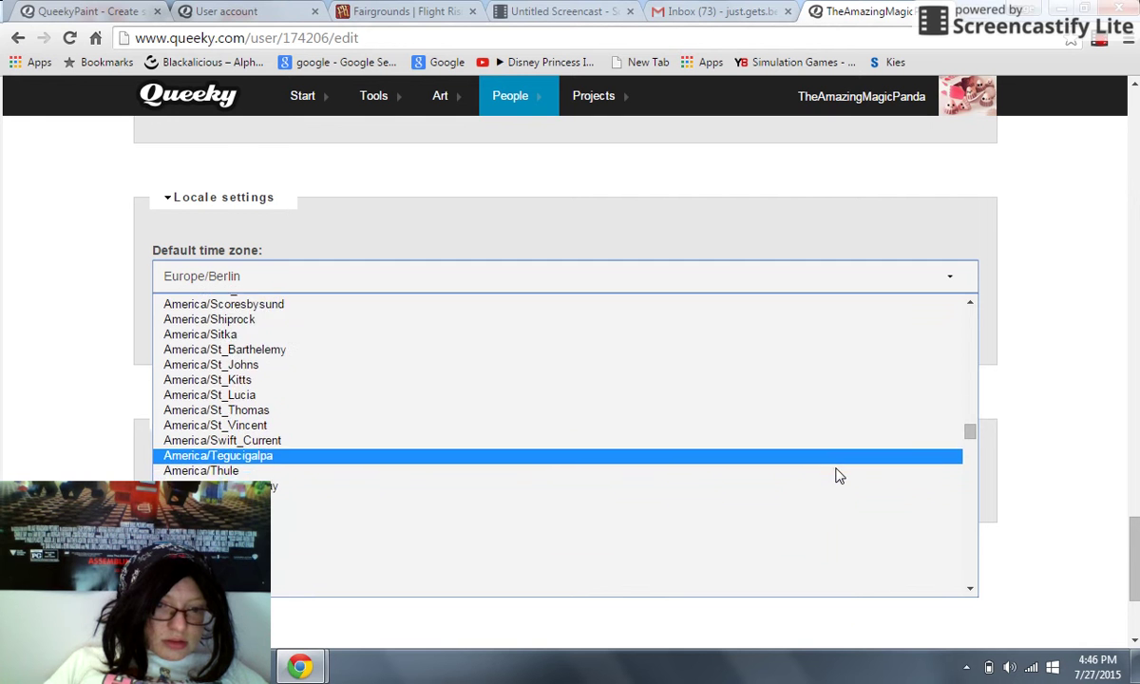
pyautogui.scroll(-2, 840, 476)
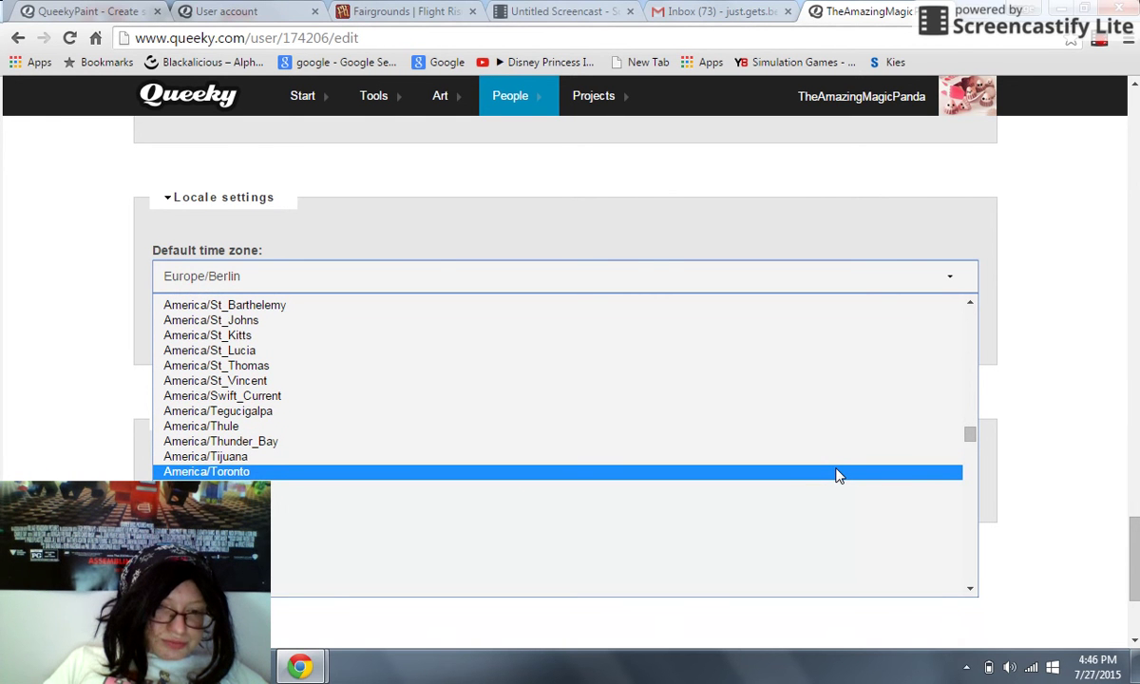
pyautogui.scroll(5, 838, 476)
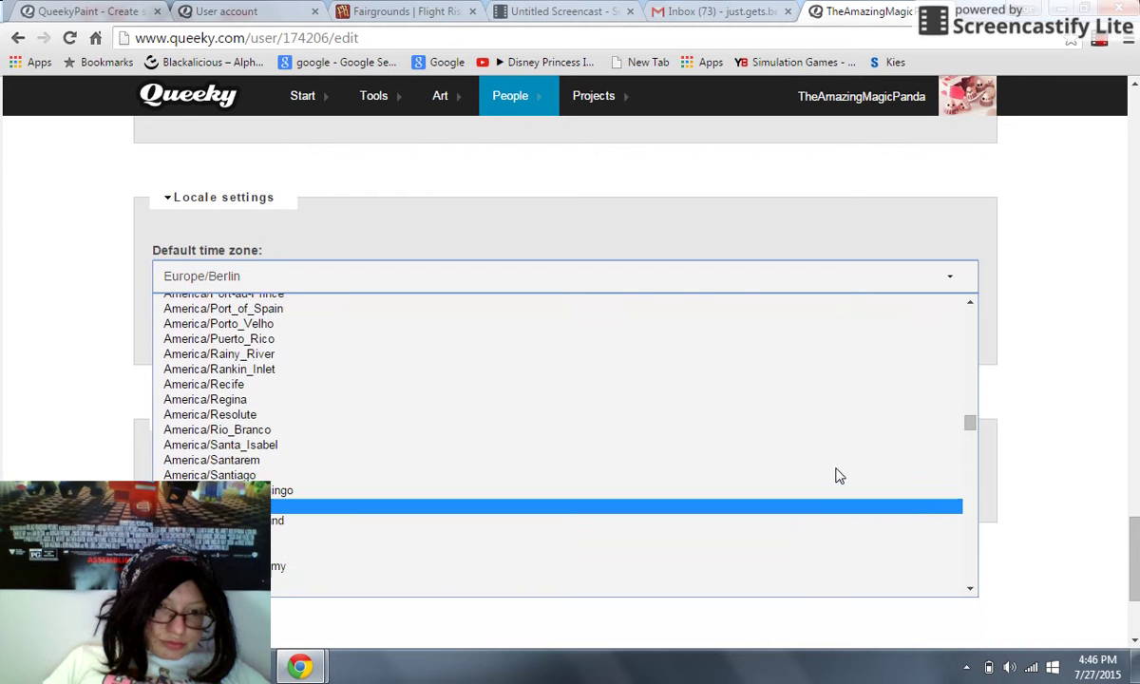
pyautogui.scroll(-5, 840, 476)
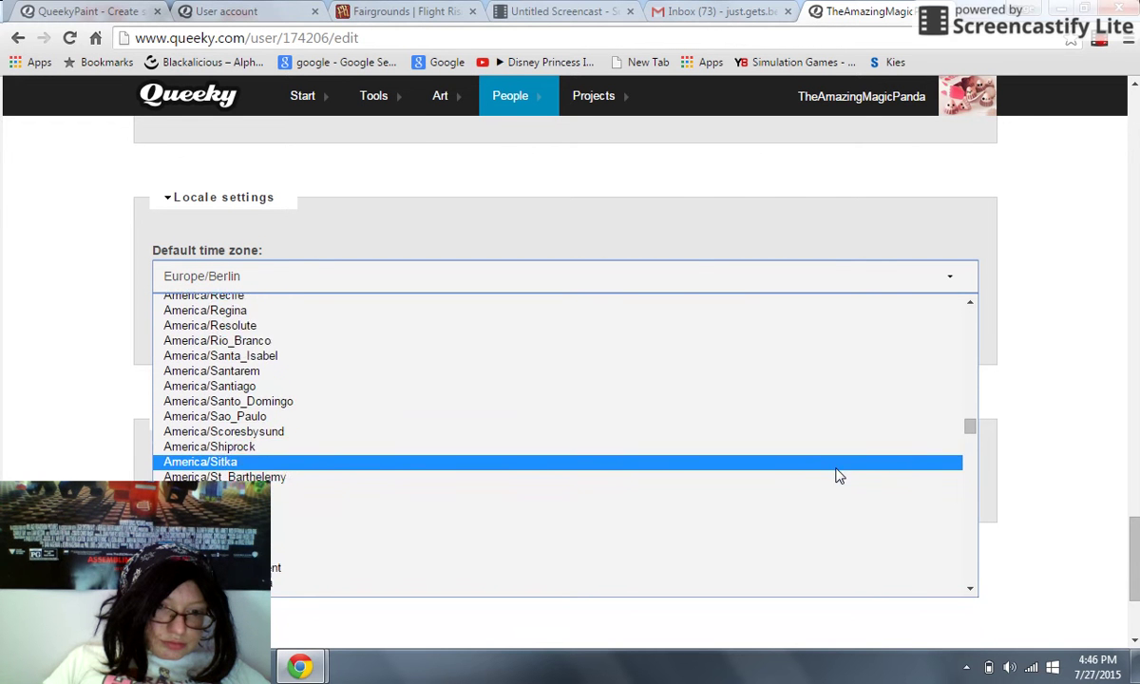
pyautogui.scroll(-3, 840, 476)
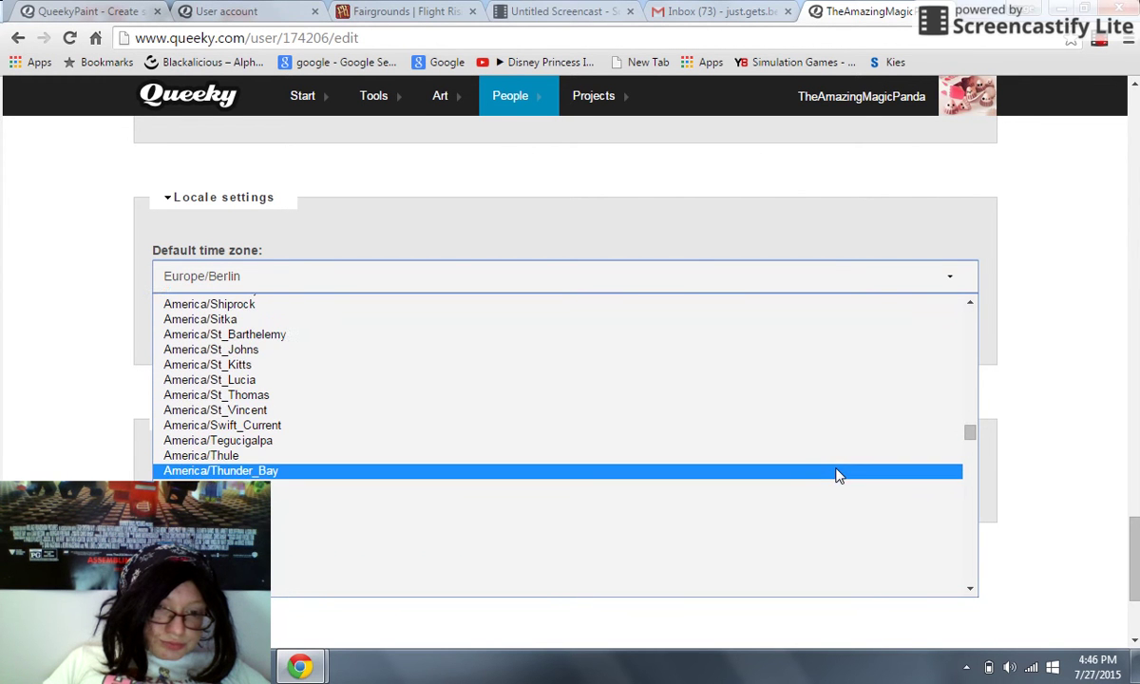
pyautogui.scroll(8, 838, 475)
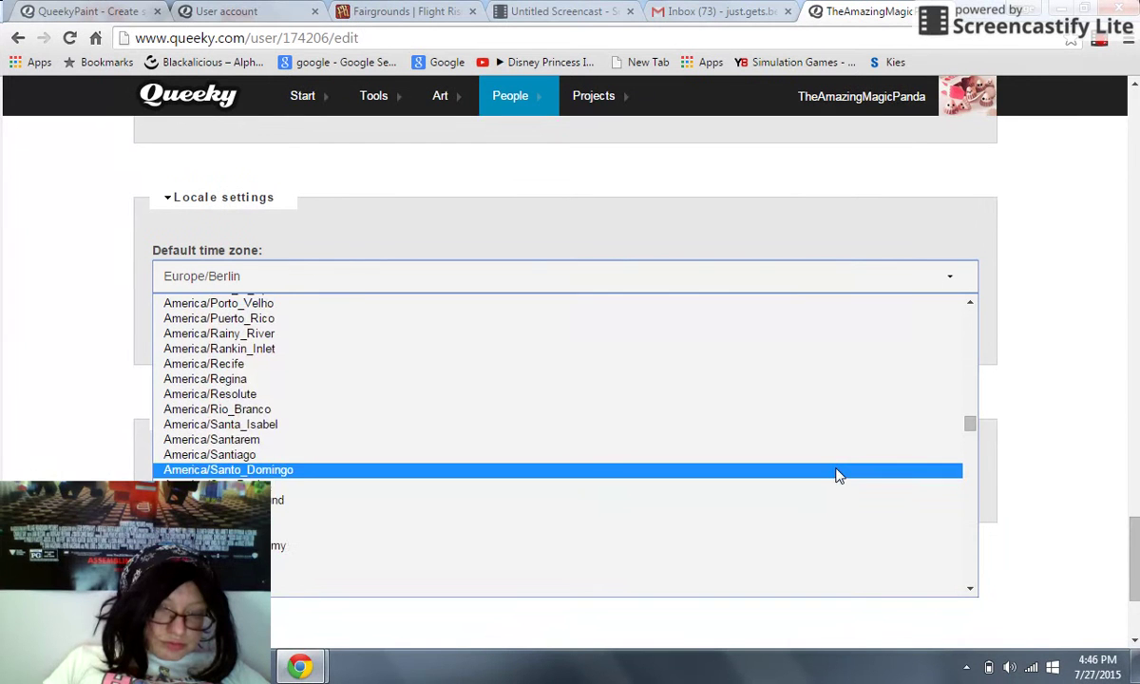
pyautogui.scroll(6, 840, 476)
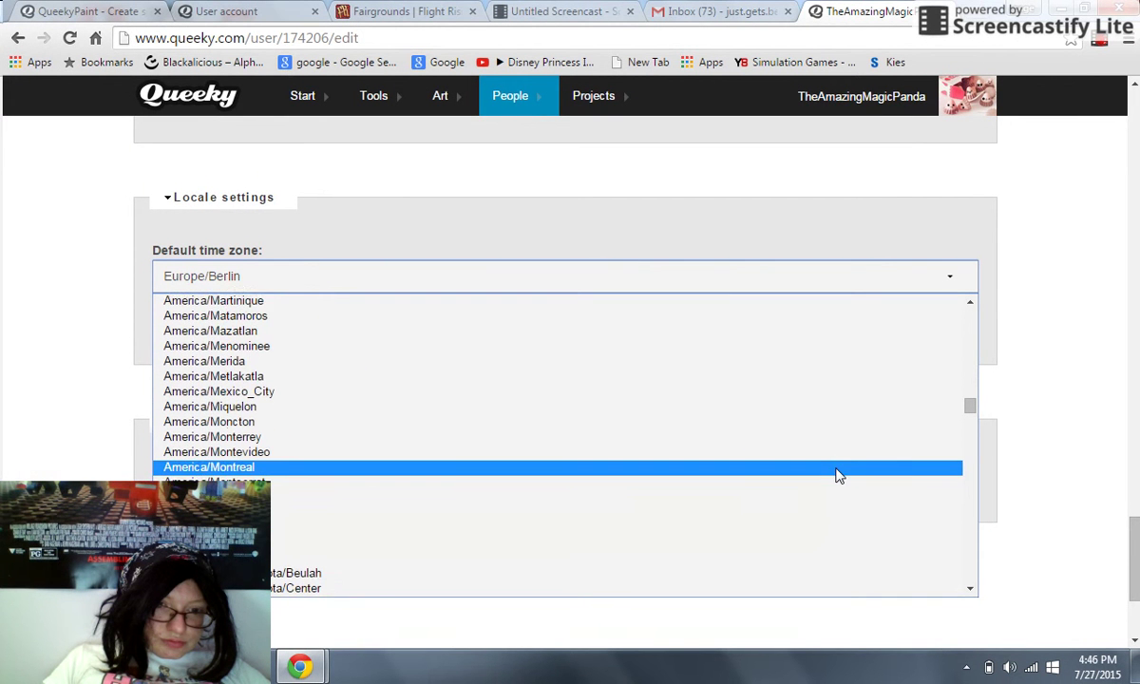
# - Look through the default time zone entries from America/Montreal to the first Antarctica ones for a matching zone
pyautogui.scroll(-3, 840, 476)
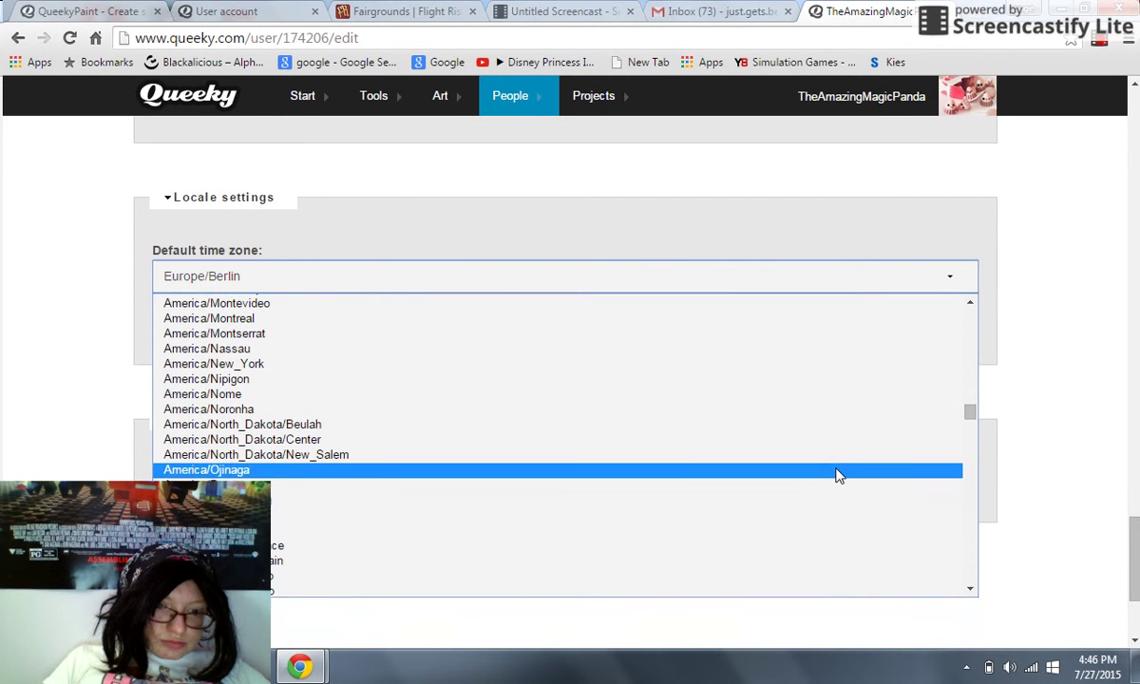
pyautogui.scroll(-3, 838, 475)
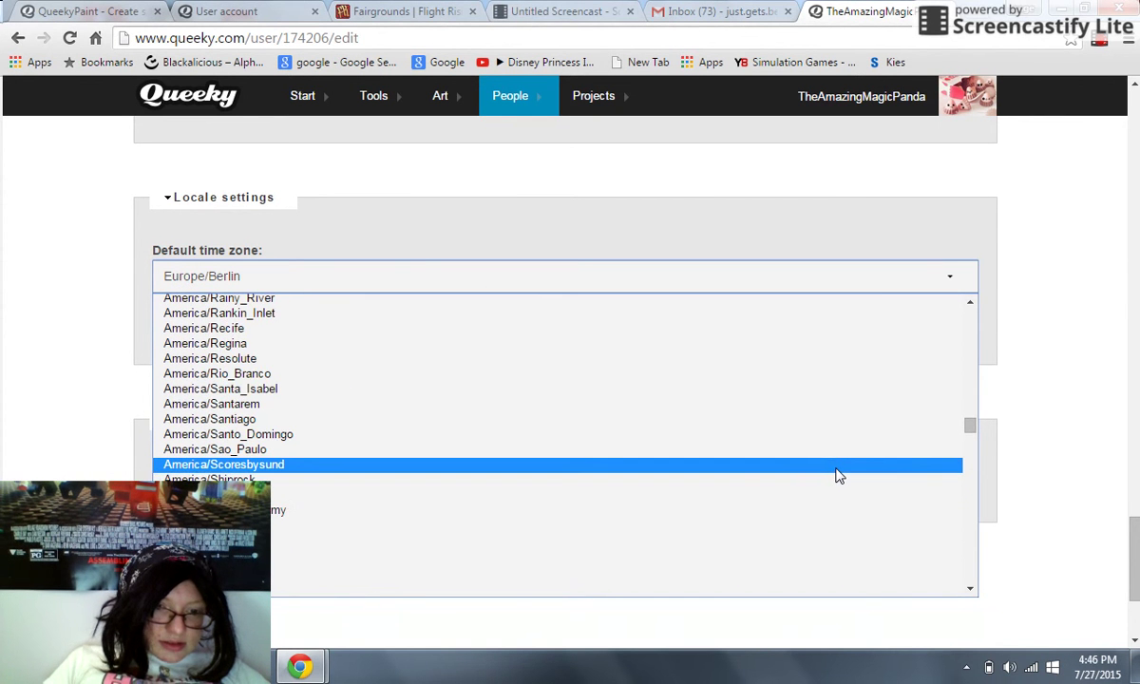
pyautogui.scroll(10, 840, 476)
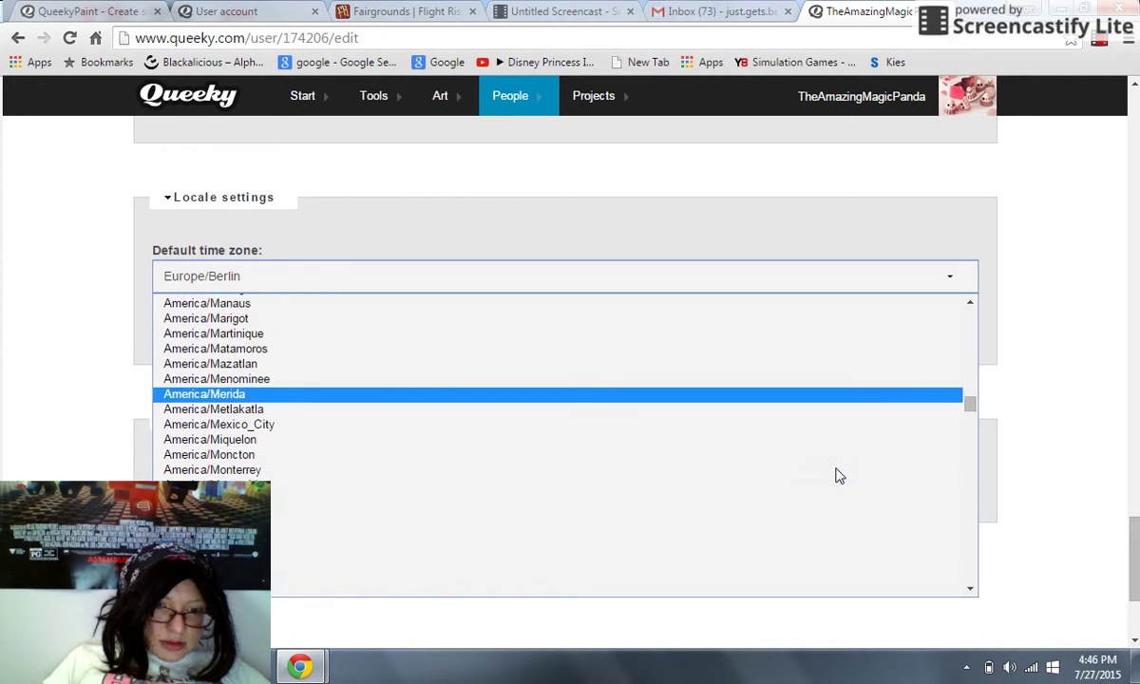
pyautogui.scroll(-7, 840, 476)
pyautogui.scroll(3, 840, 476)
pyautogui.scroll(1, 840, 476)
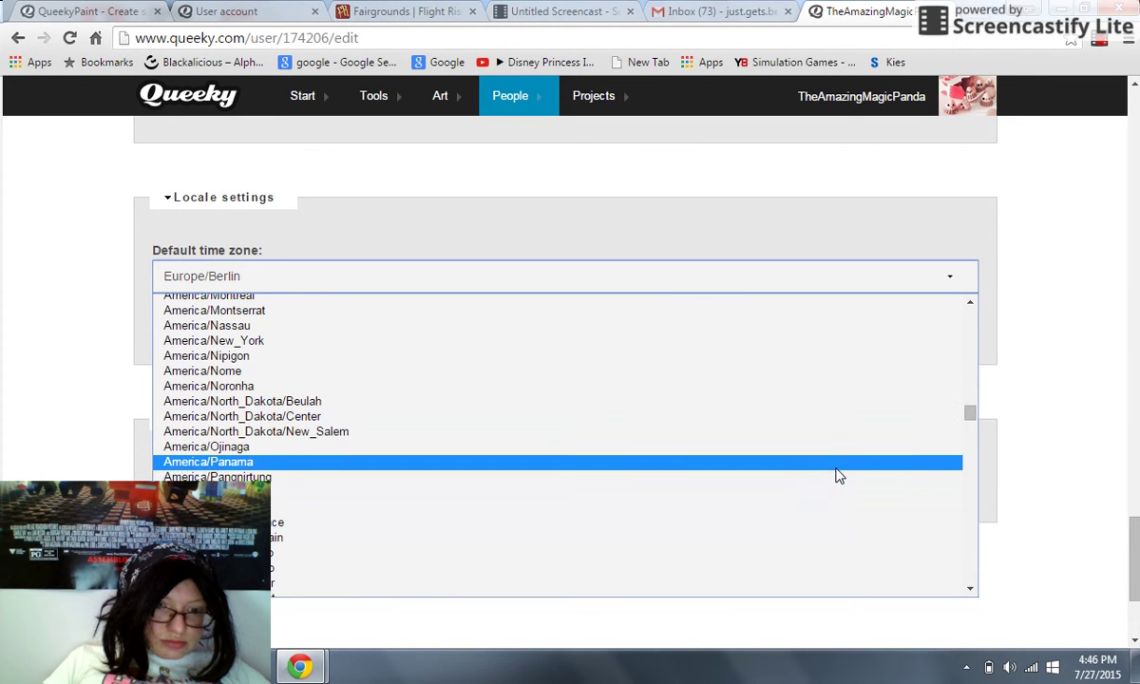
pyautogui.scroll(-7, 840, 476)
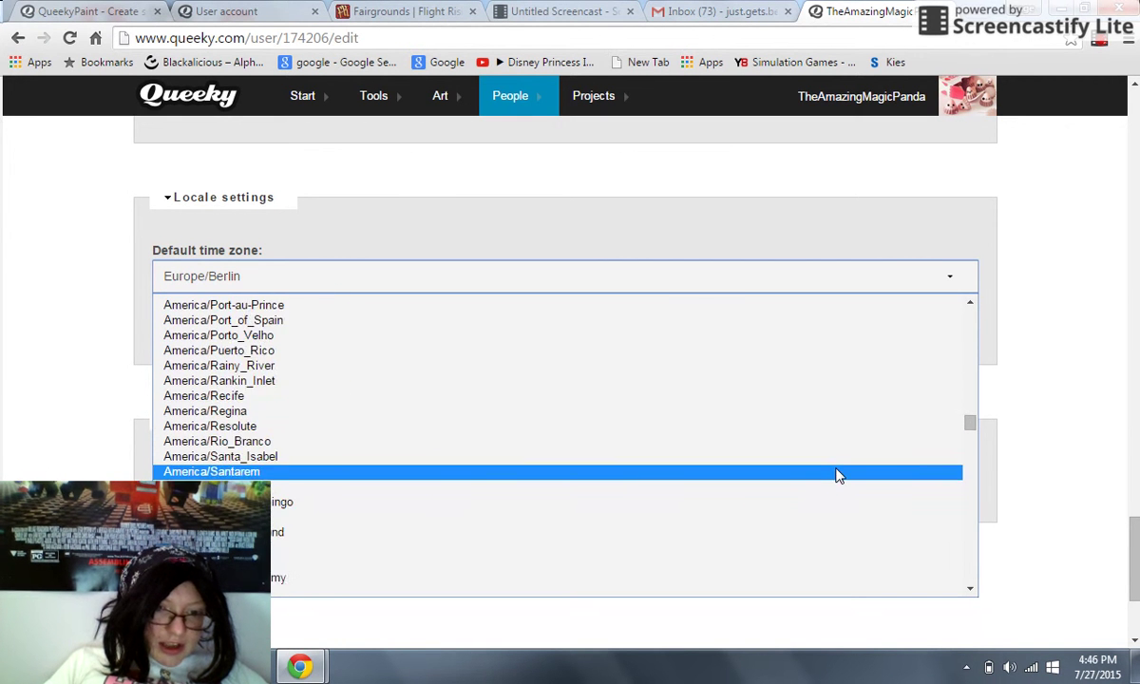
pyautogui.scroll(-6, 840, 476)
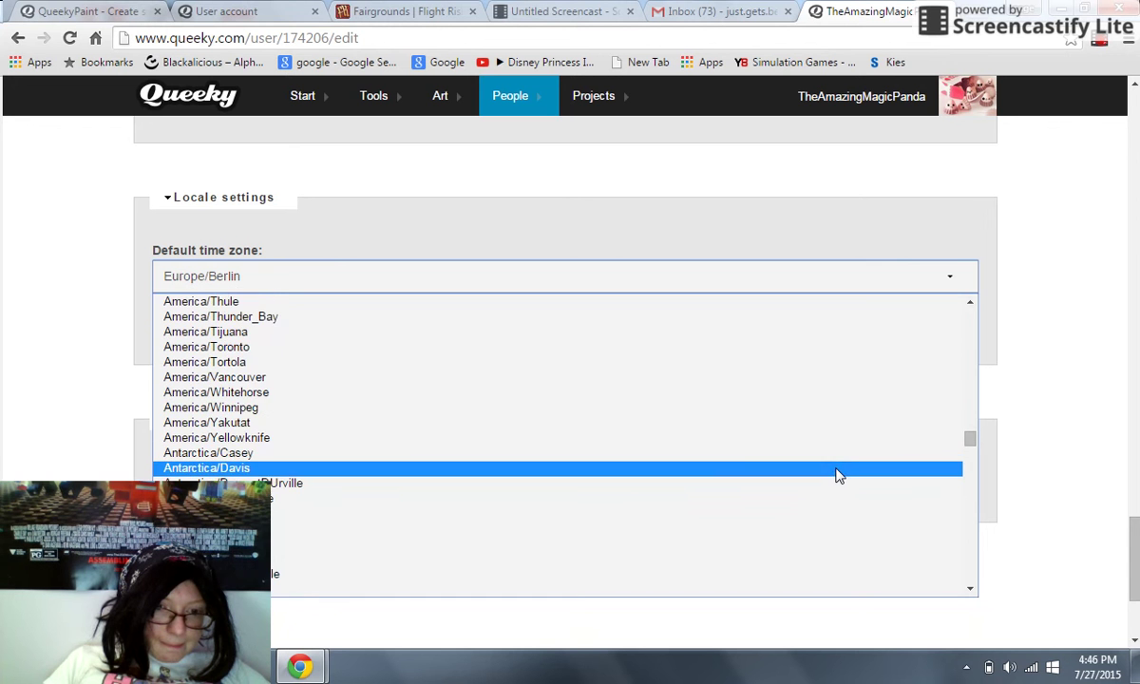
pyautogui.scroll(1, 840, 477)
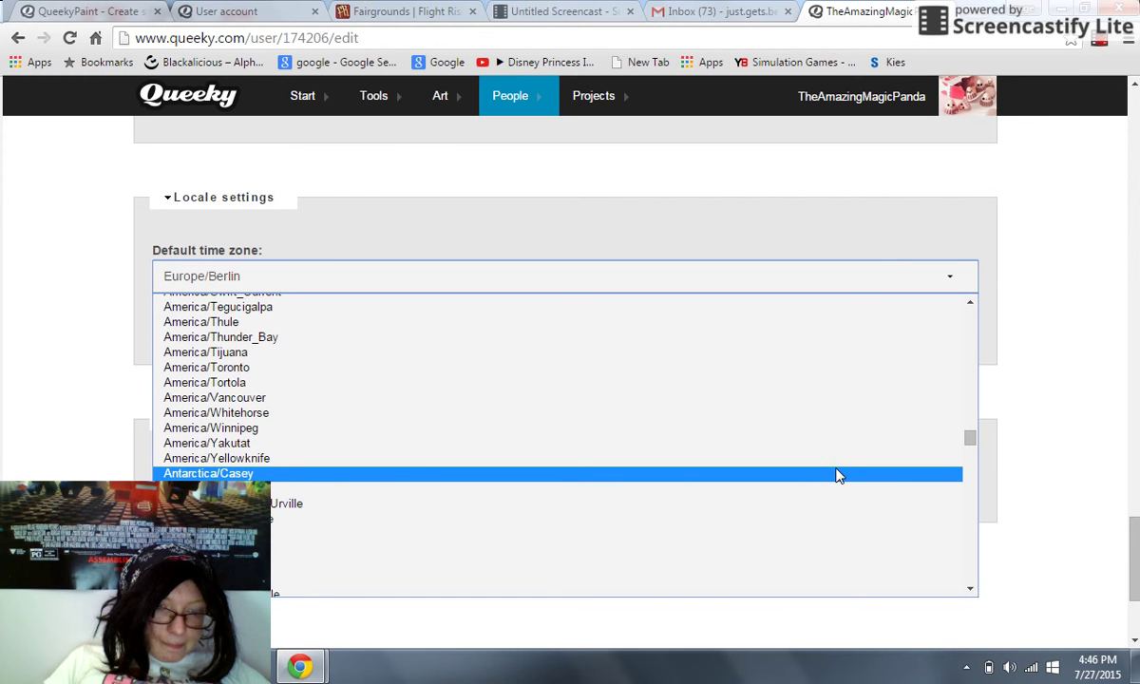
pyautogui.scroll(1, 840, 476)
pyautogui.scroll(-2, 840, 476)
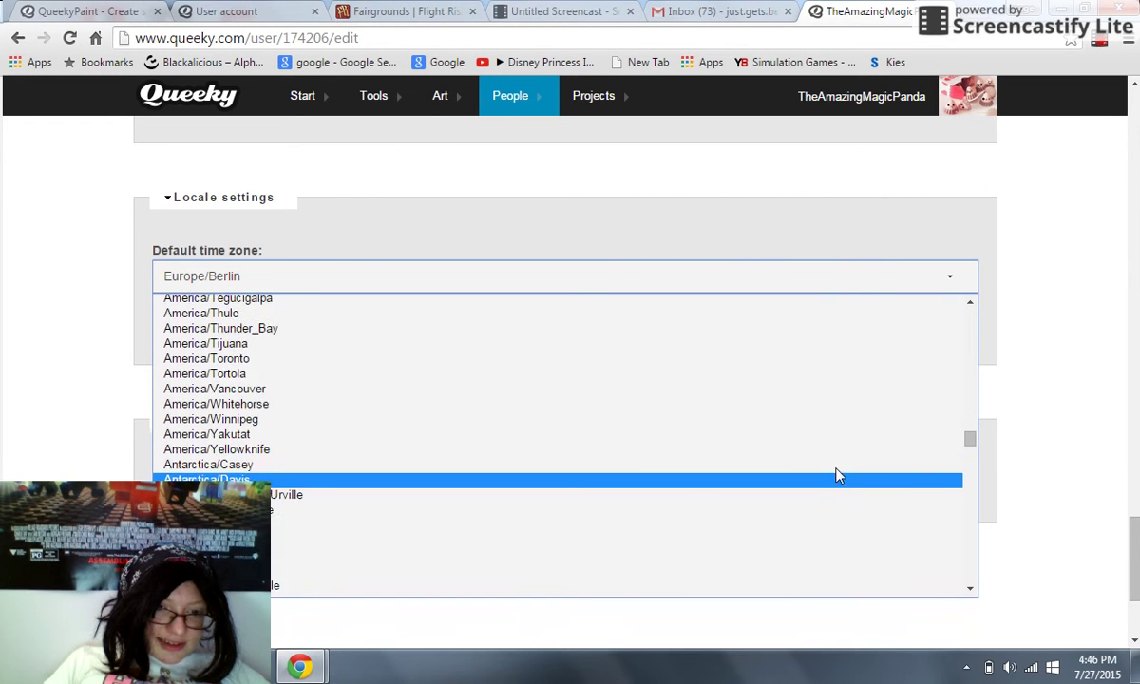
pyautogui.scroll(4, 840, 476)
pyautogui.scroll(-2, 840, 476)
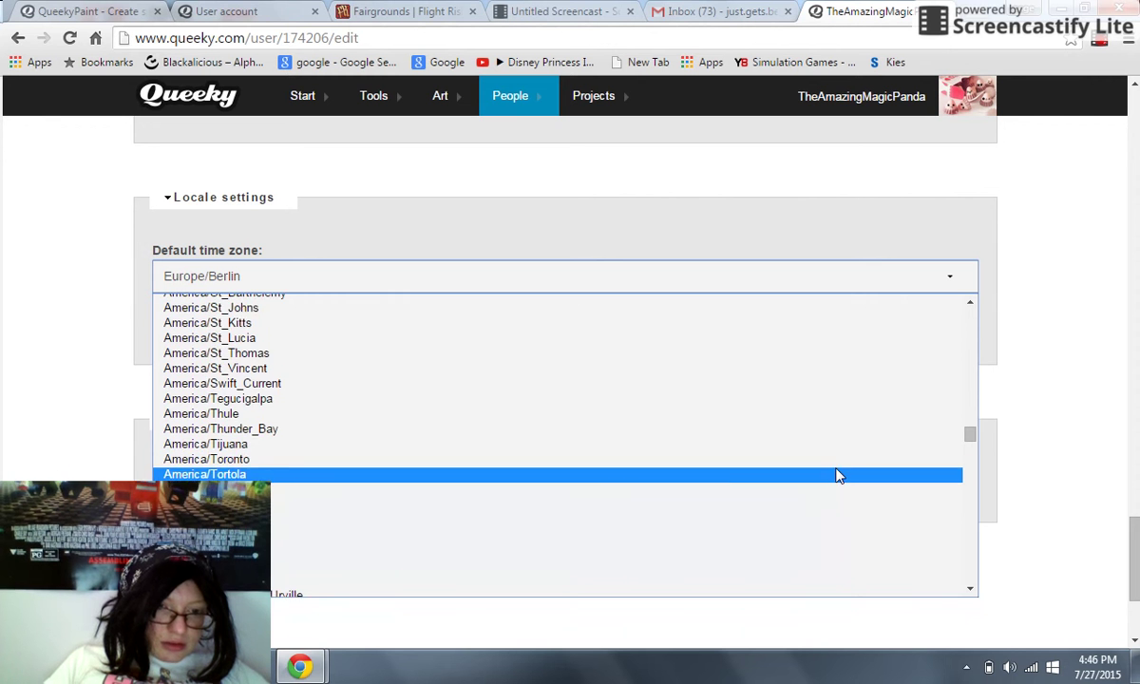
# - Go back through the earlier America time zones, from America/Cancun to America/Miquelon, for a matching zone
pyautogui.scroll(12, 840, 476)
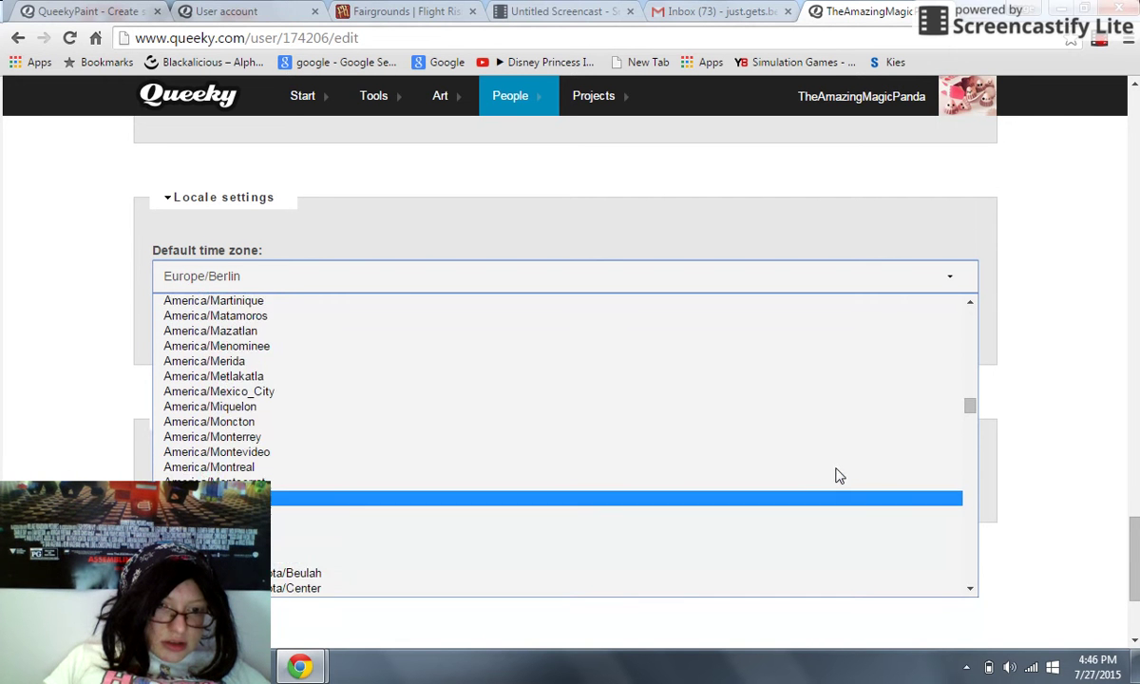
pyautogui.scroll(12, 840, 476)
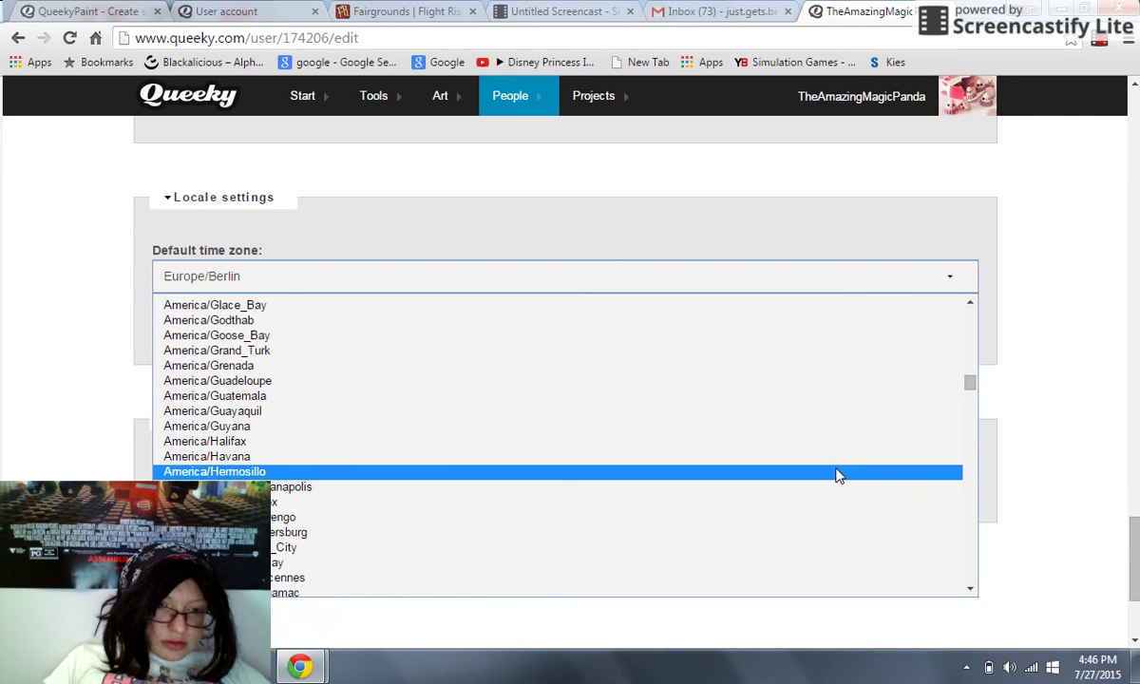
pyautogui.scroll(-1, 840, 476)
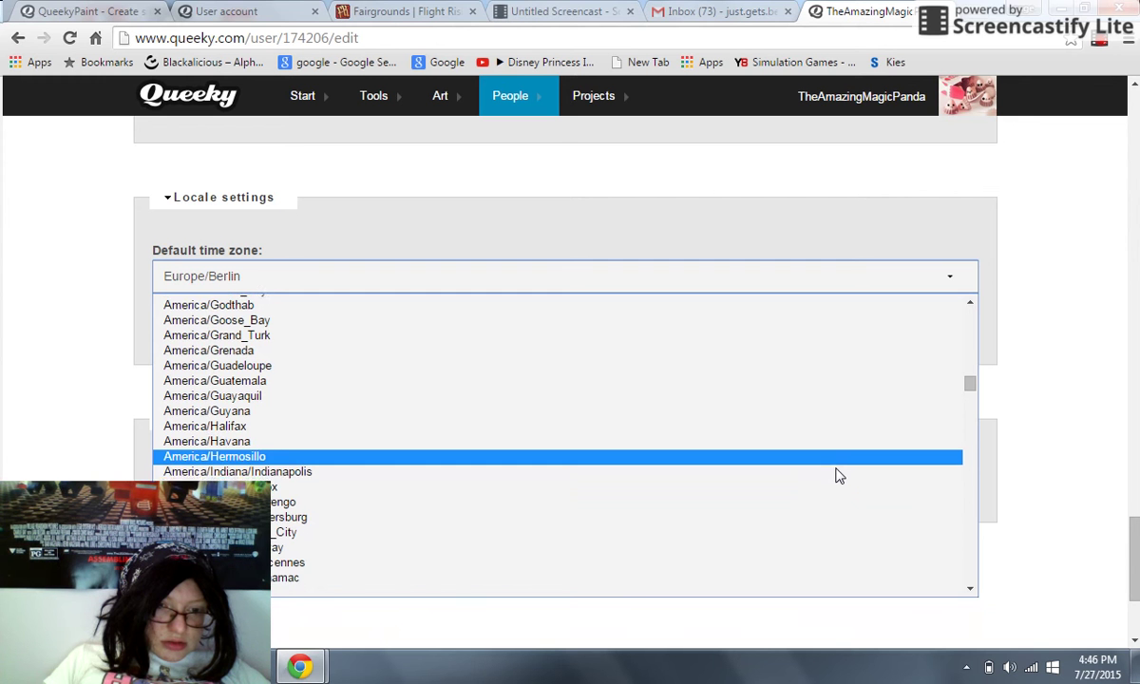
pyautogui.scroll(2, 840, 476)
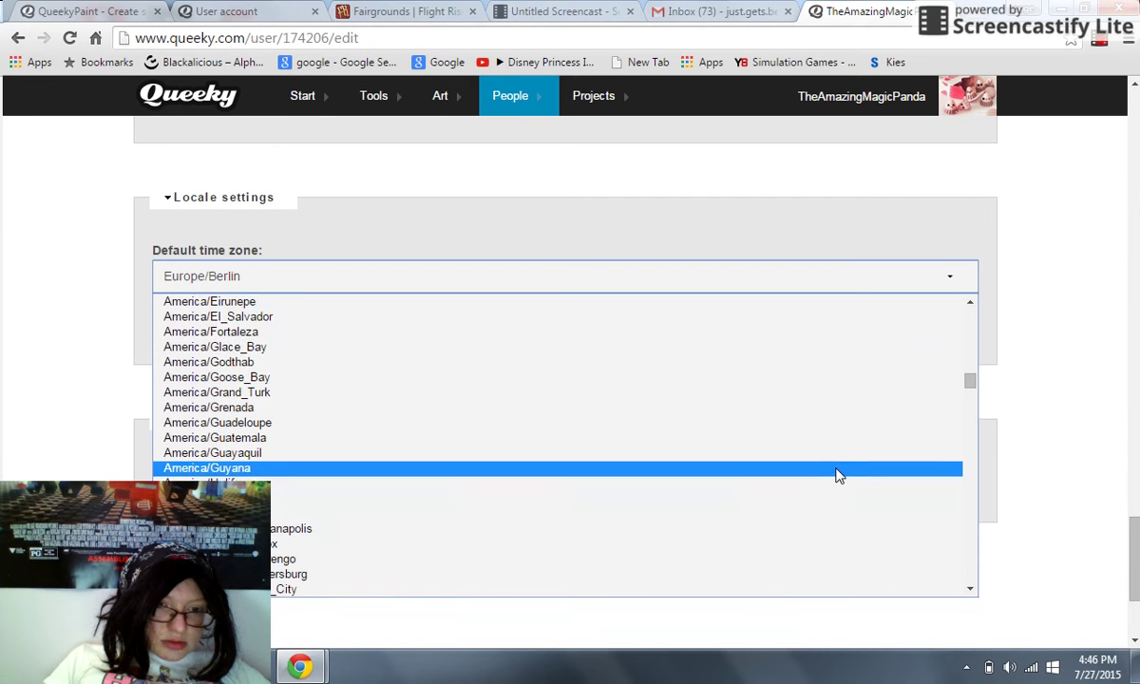
pyautogui.scroll(11, 840, 476)
pyautogui.scroll(-4, 840, 476)
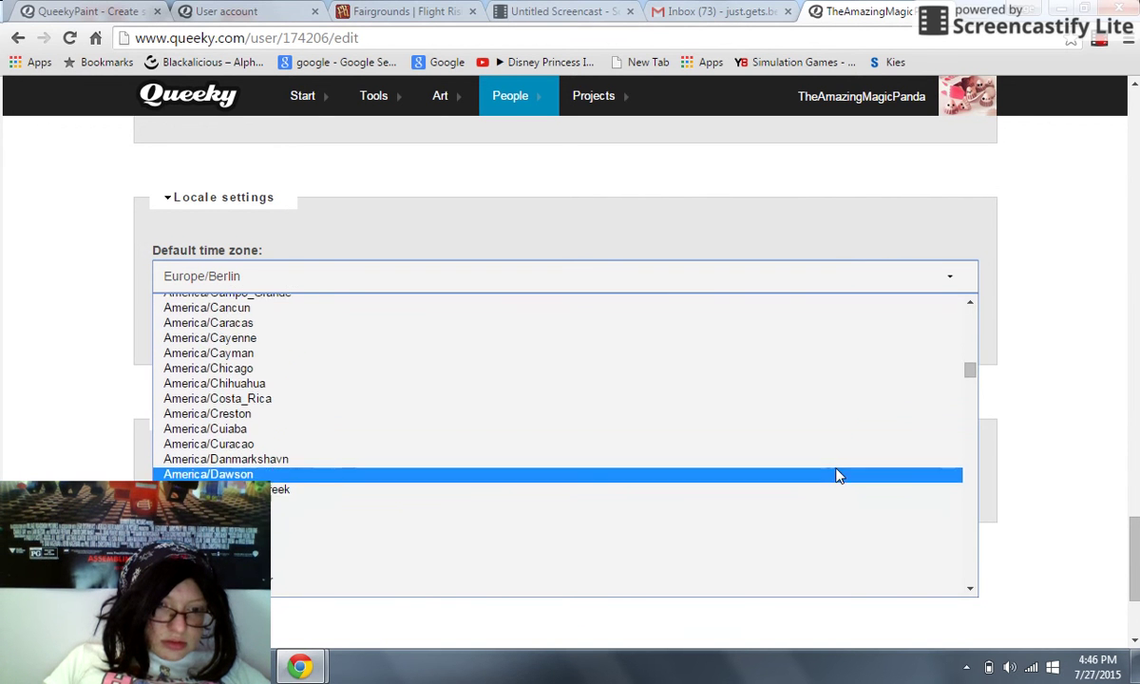
pyautogui.scroll(-5, 840, 476)
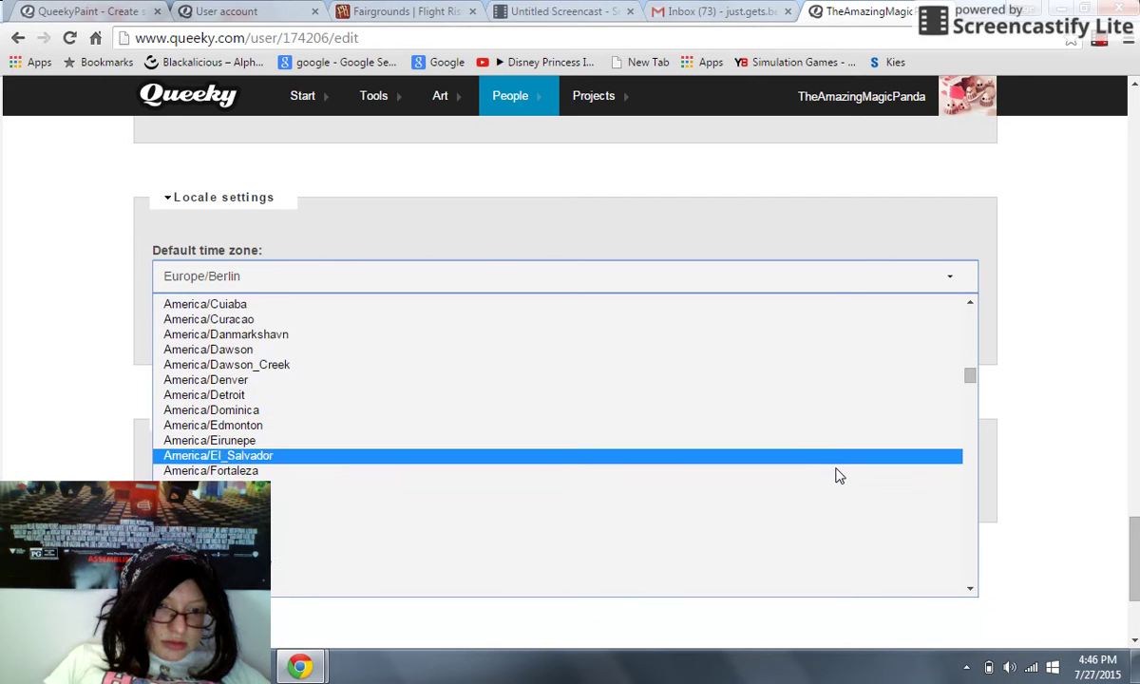
pyautogui.scroll(-3, 840, 476)
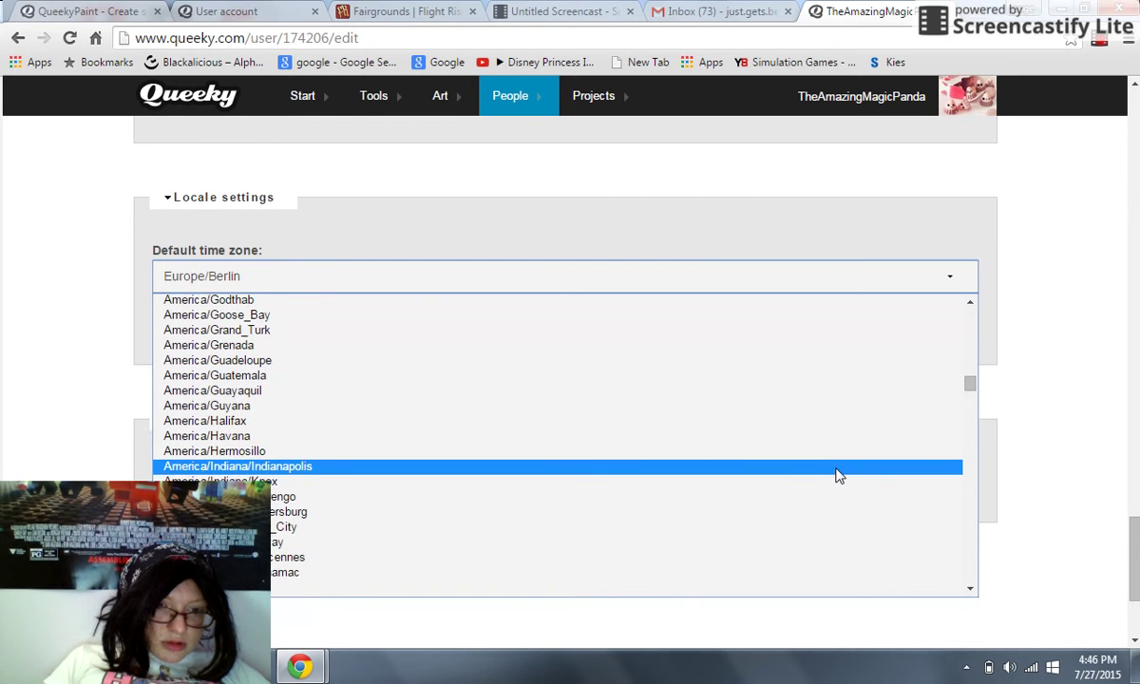
pyautogui.scroll(-3, 840, 476)
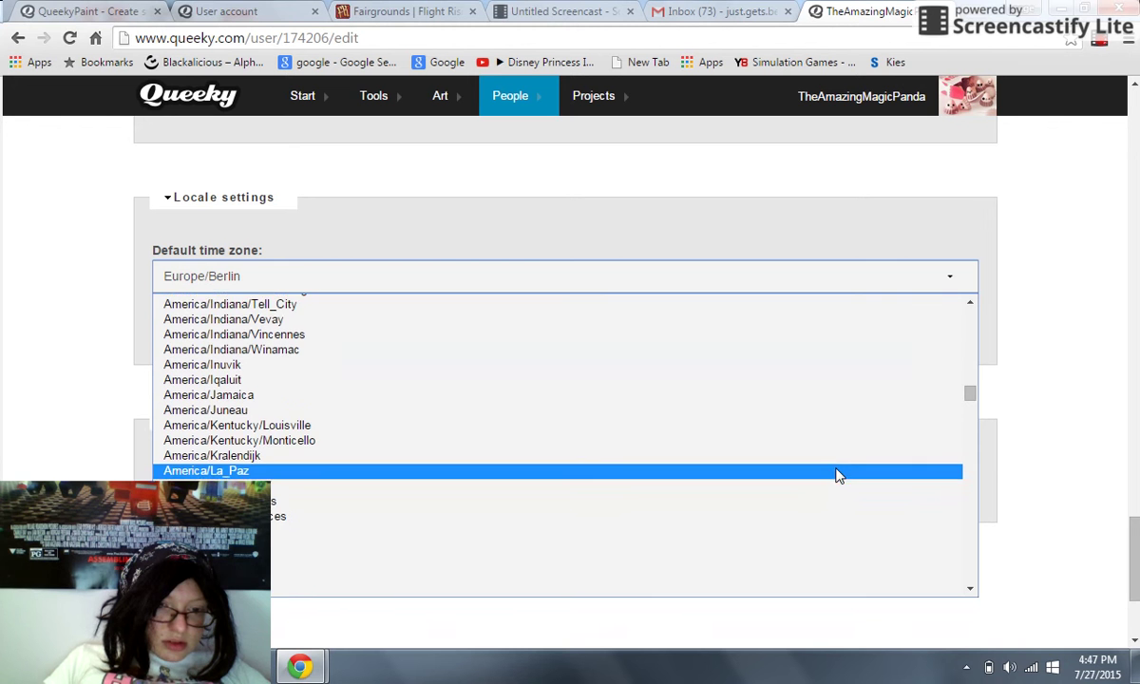
pyautogui.scroll(-1, 840, 476)
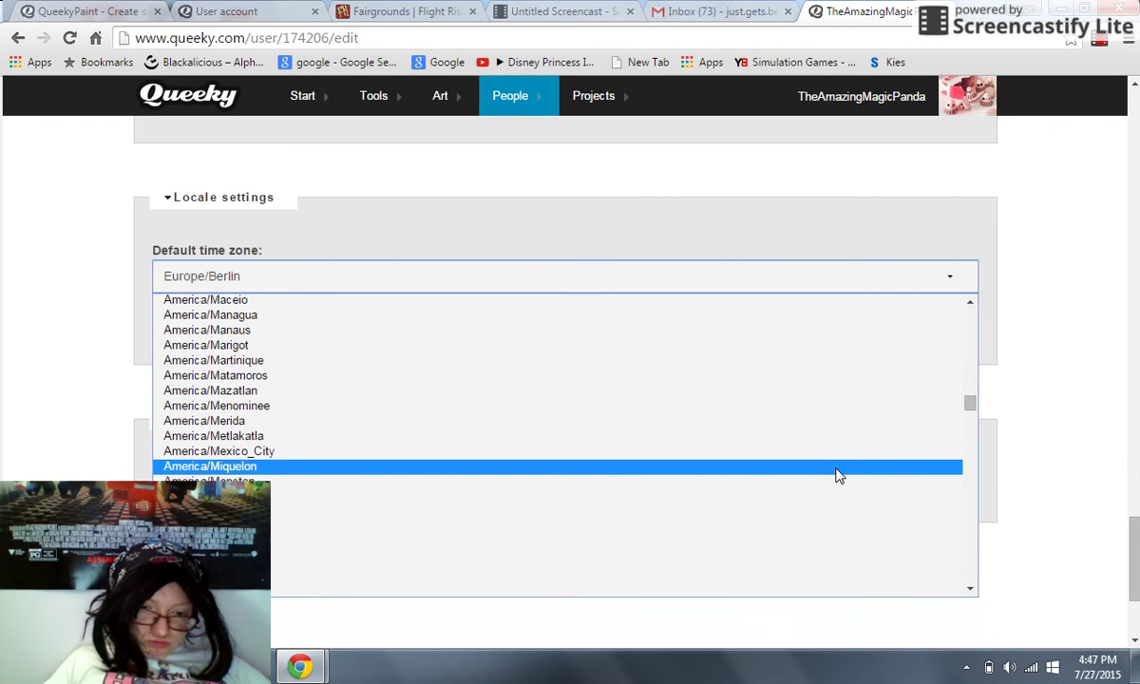
# - Set the default time zone to America/Toronto and save the account changes
pyautogui.scroll(-8, 840, 476)
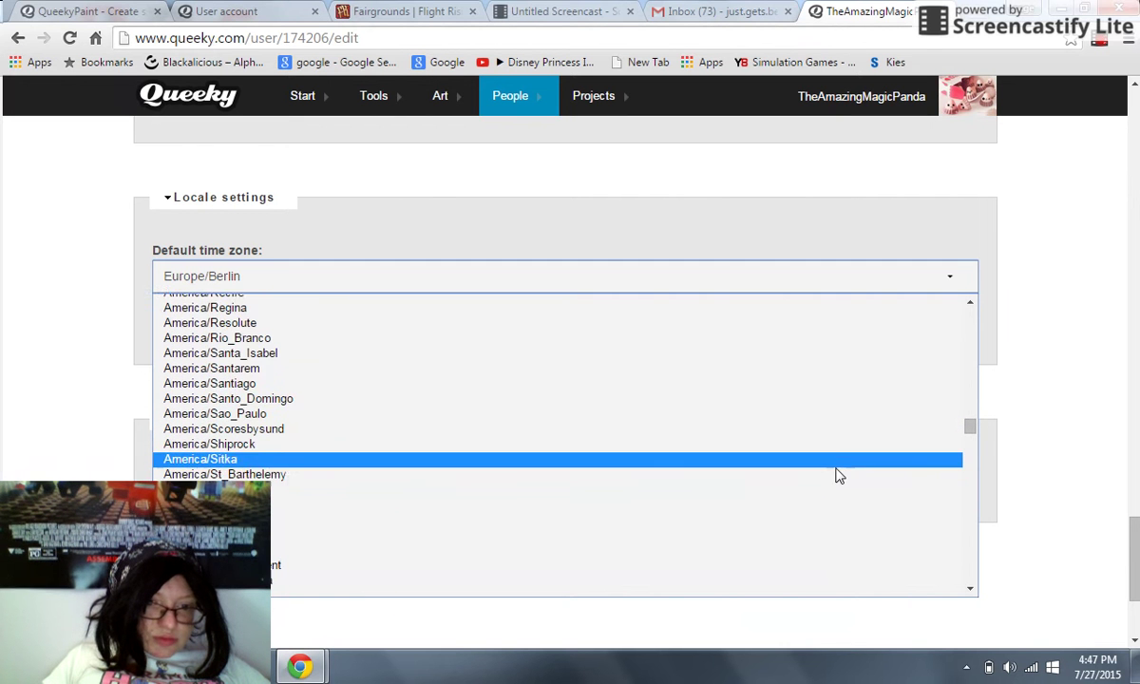
pyautogui.scroll(-4, 840, 476)
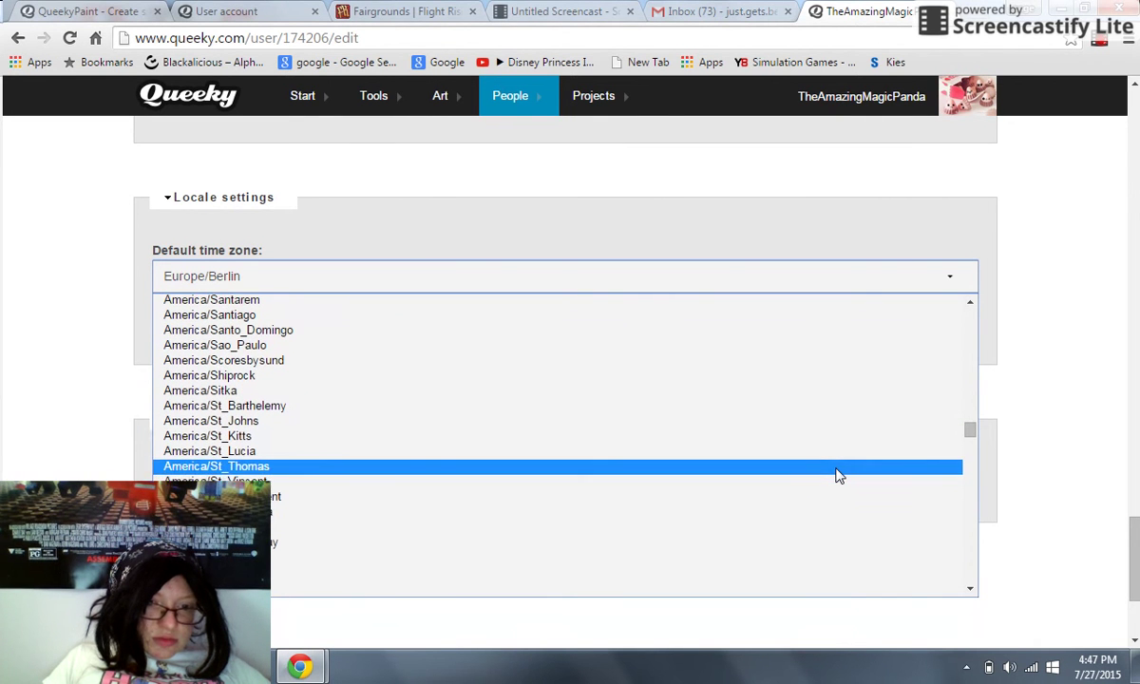
pyautogui.scroll(-3, 840, 476)
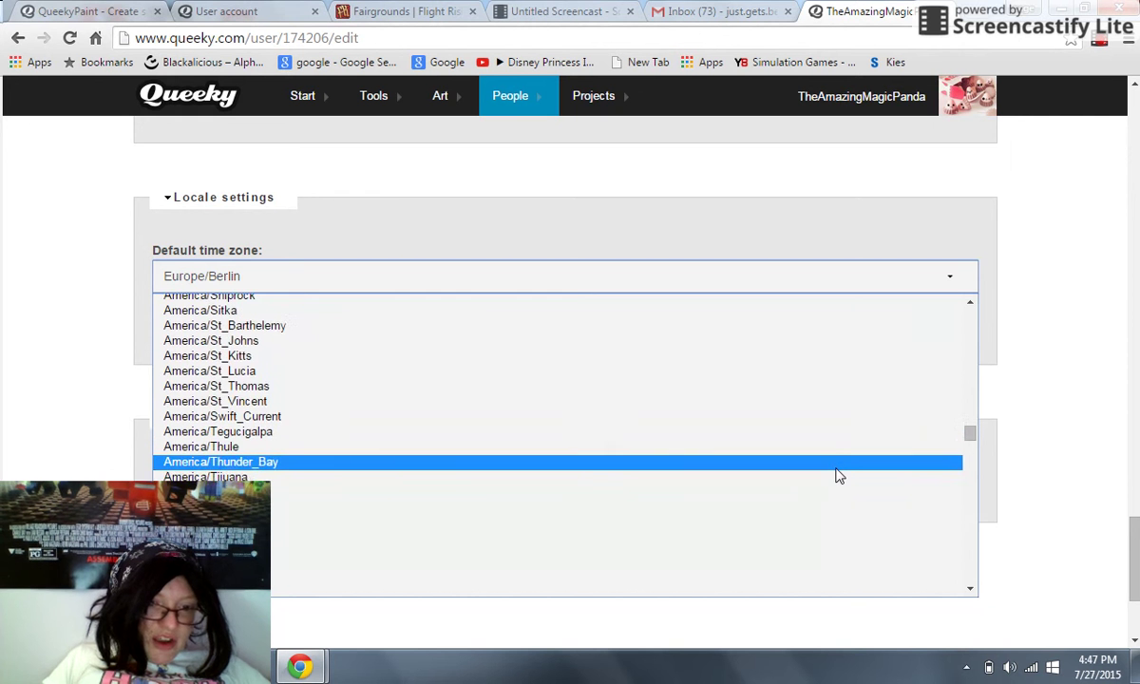
pyautogui.scroll(-2, 840, 476)
pyautogui.click(840, 477)
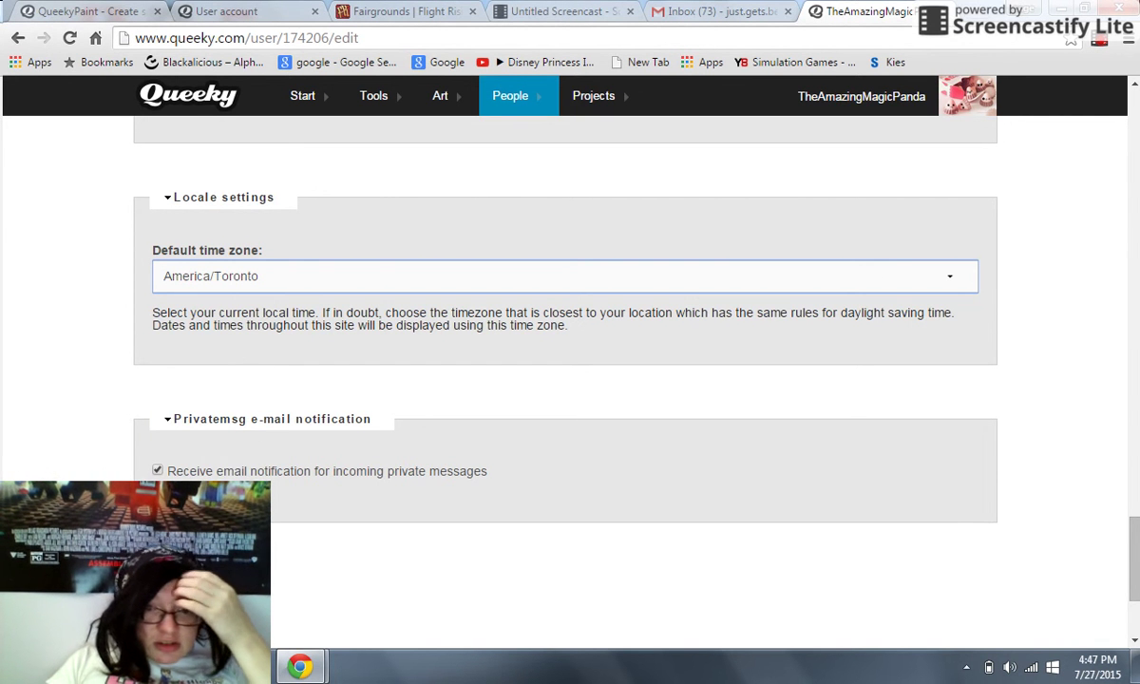
pyautogui.press('Return')
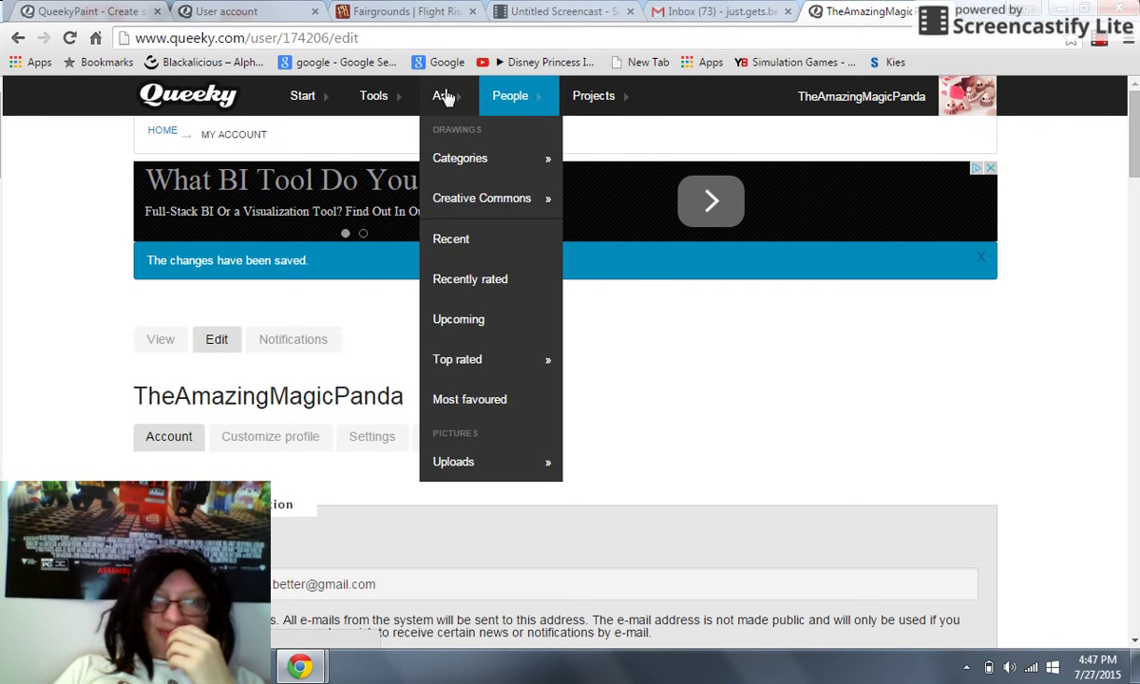
# - Open Queeky's recent artwork gallery, and open the Dragon Lair on the Flight Rising site
pyautogui.click(438, 95)
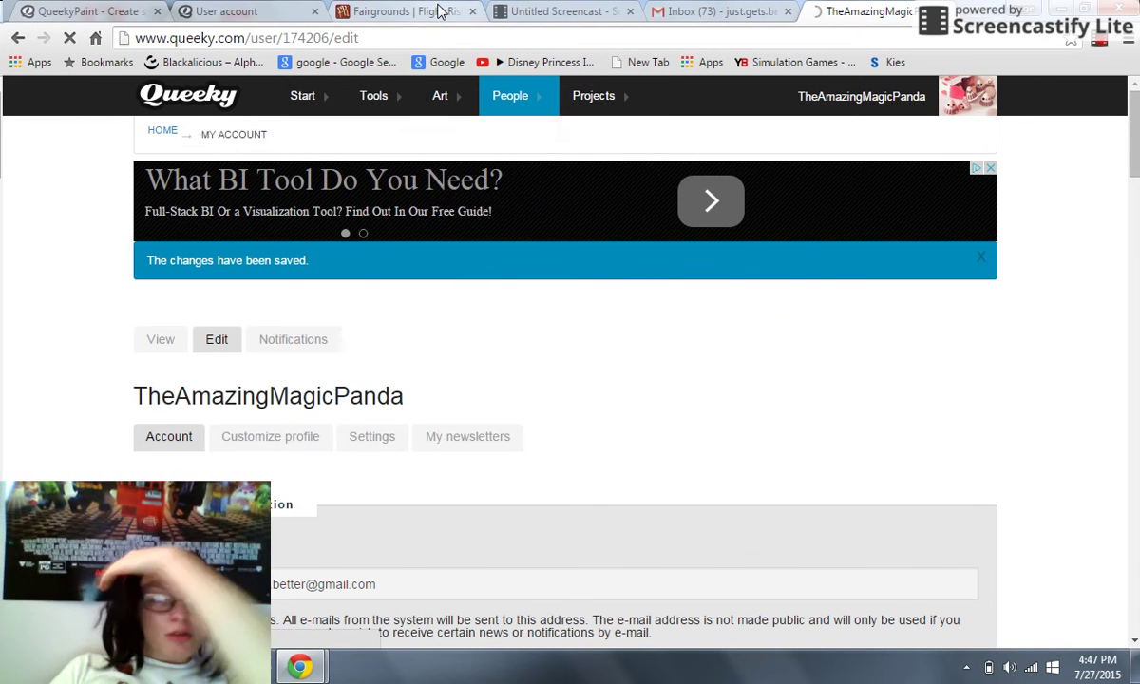
pyautogui.click(439, 12)
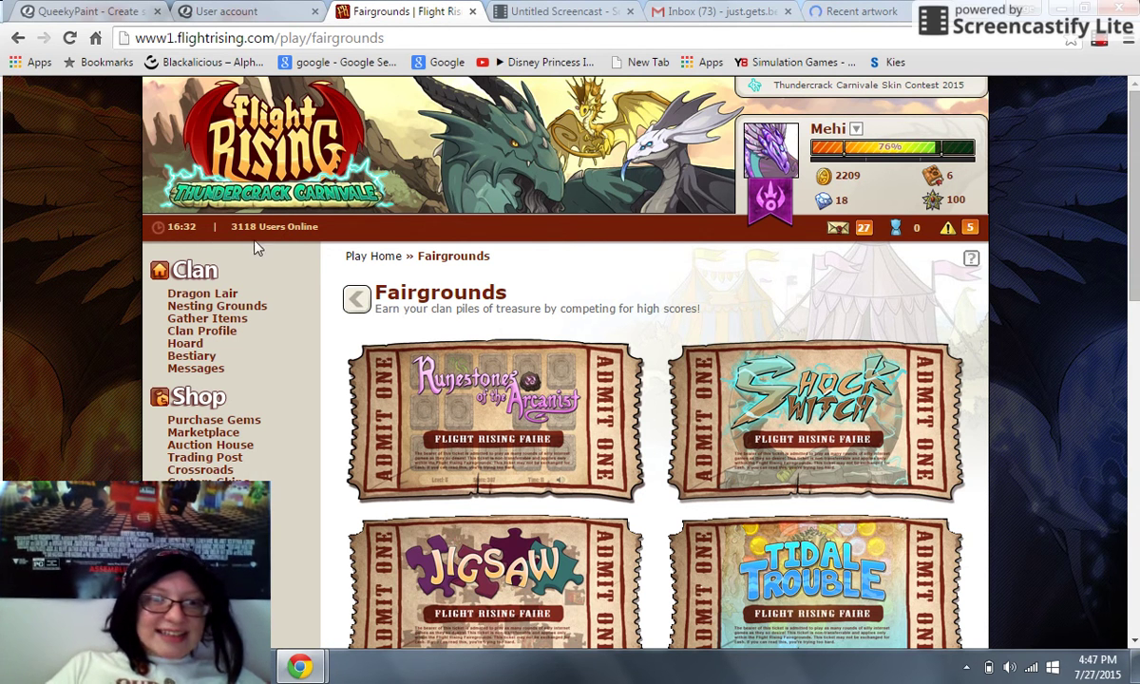
pyautogui.click(218, 297)
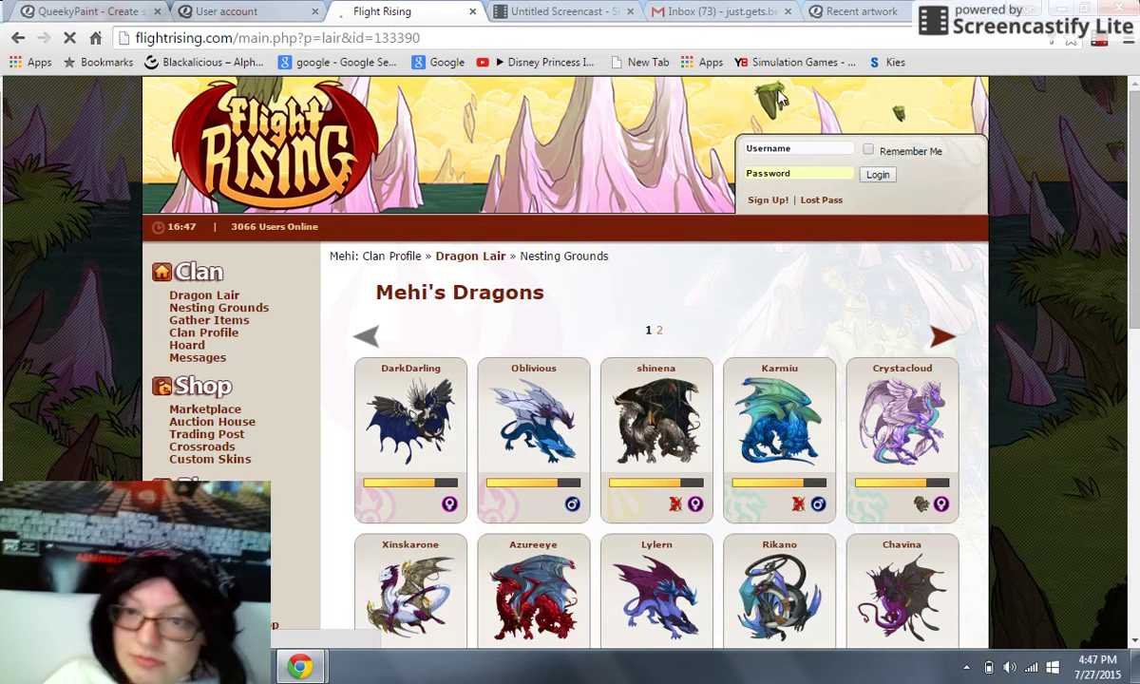
# - Log in to Flight Rising with the saved username and password, with Remember Me enabled, and reopen the Dragon Lair
pyautogui.click(796, 148)
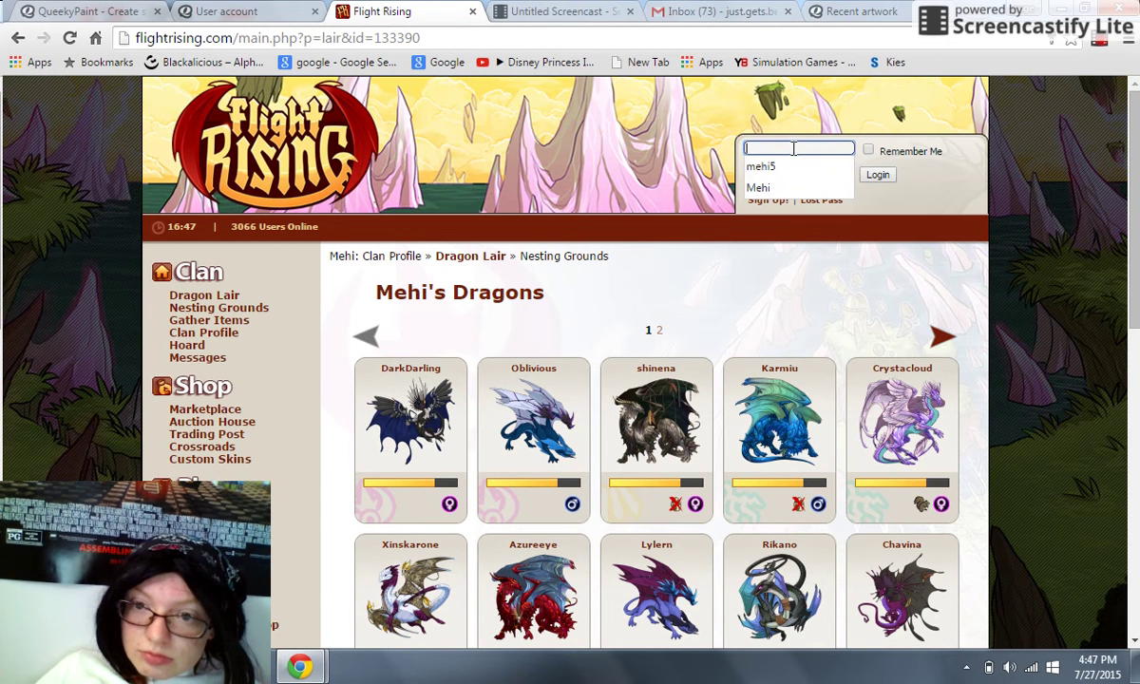
pyautogui.click(787, 186)
pyautogui.click(787, 174)
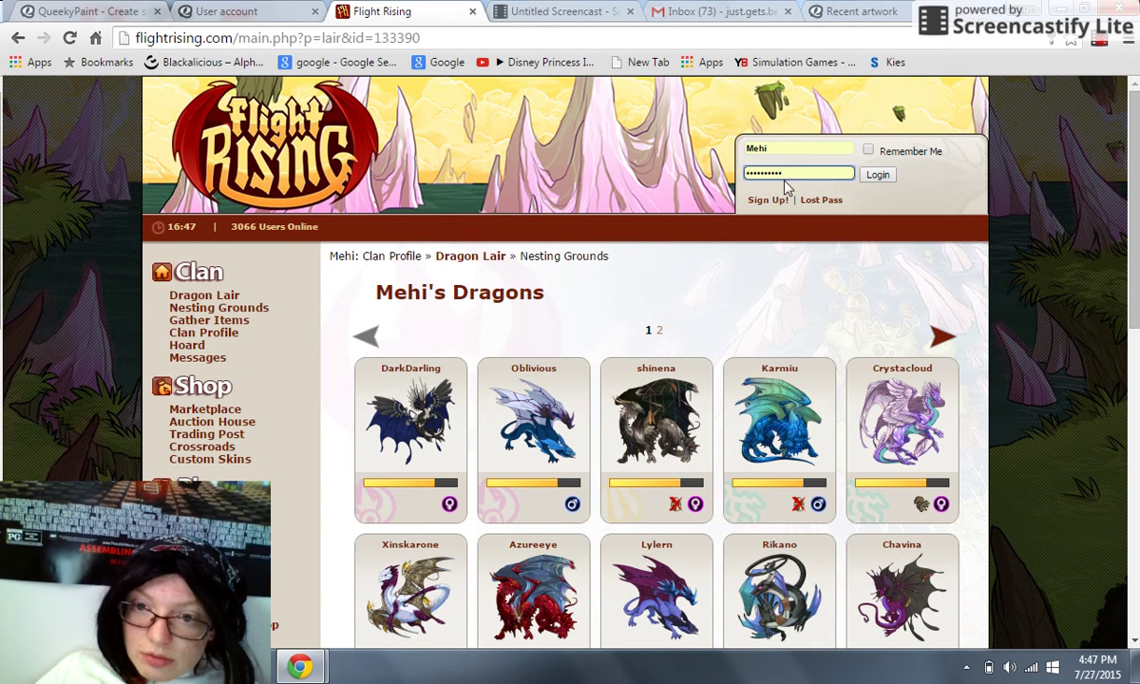
pyautogui.click(866, 151)
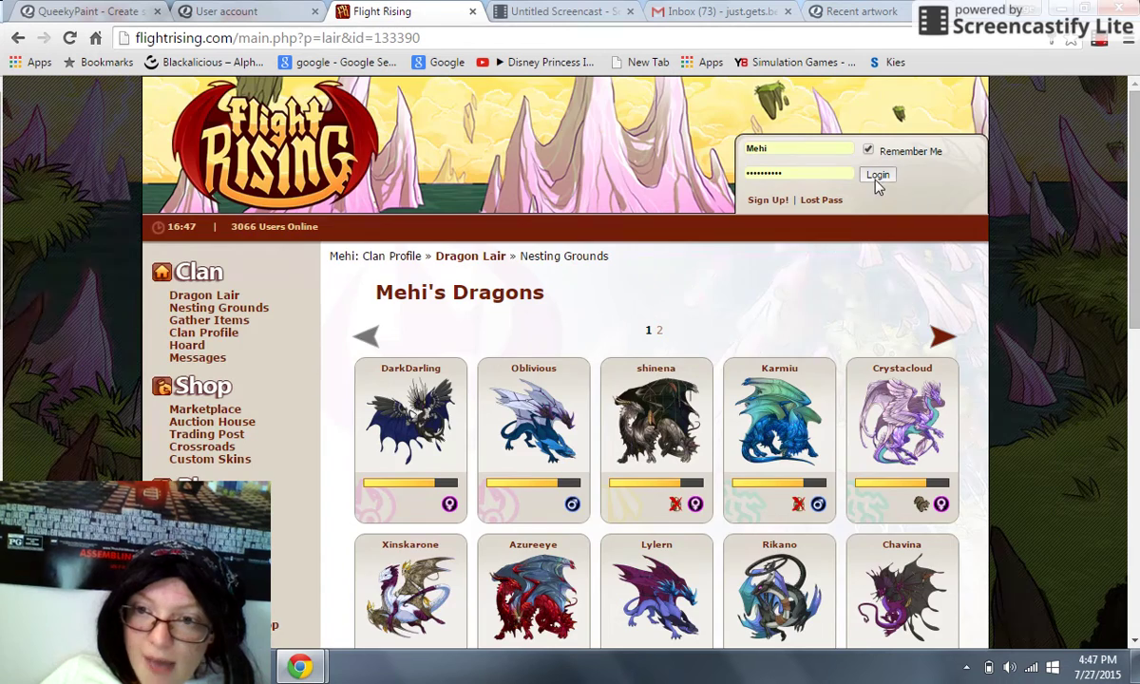
pyautogui.click(875, 177)
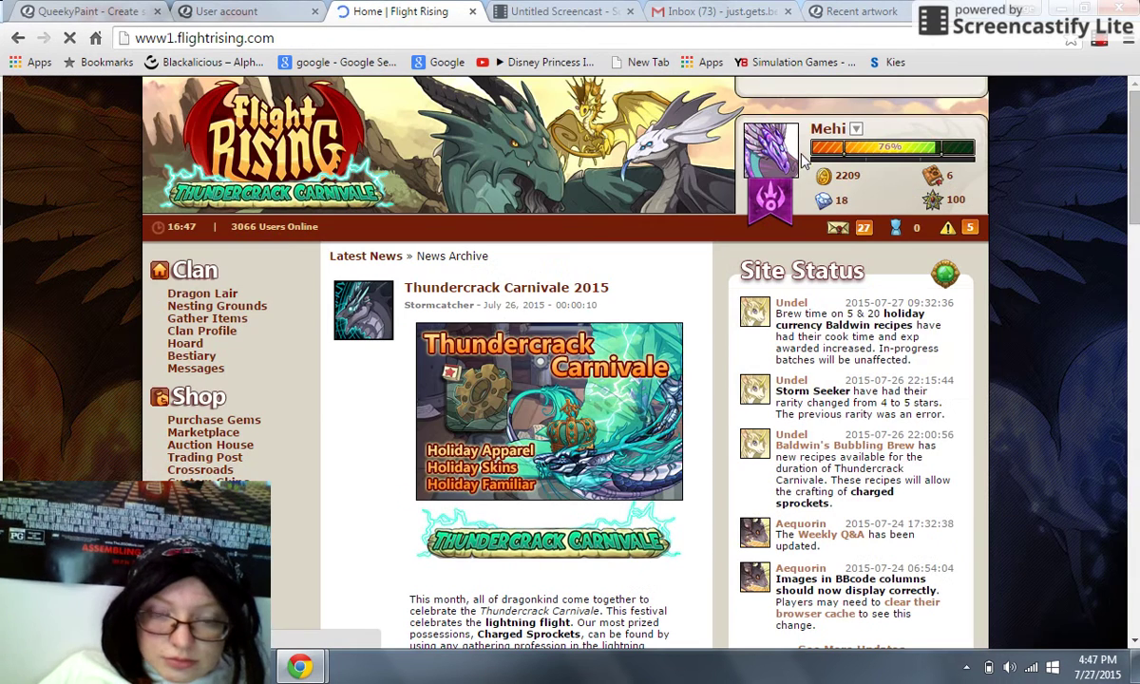
pyautogui.click(192, 295)
# - Close the Screencastify, Gmail inbox and Queeky User account pages
pyautogui.click(562, 11)
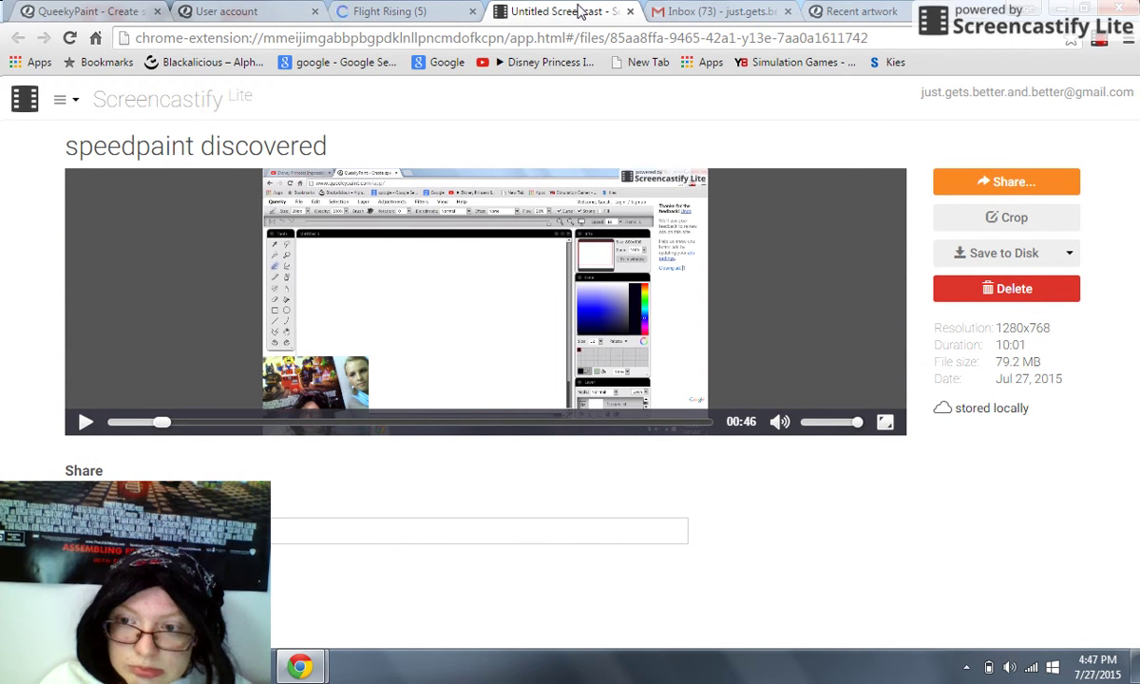
pyautogui.click(630, 11)
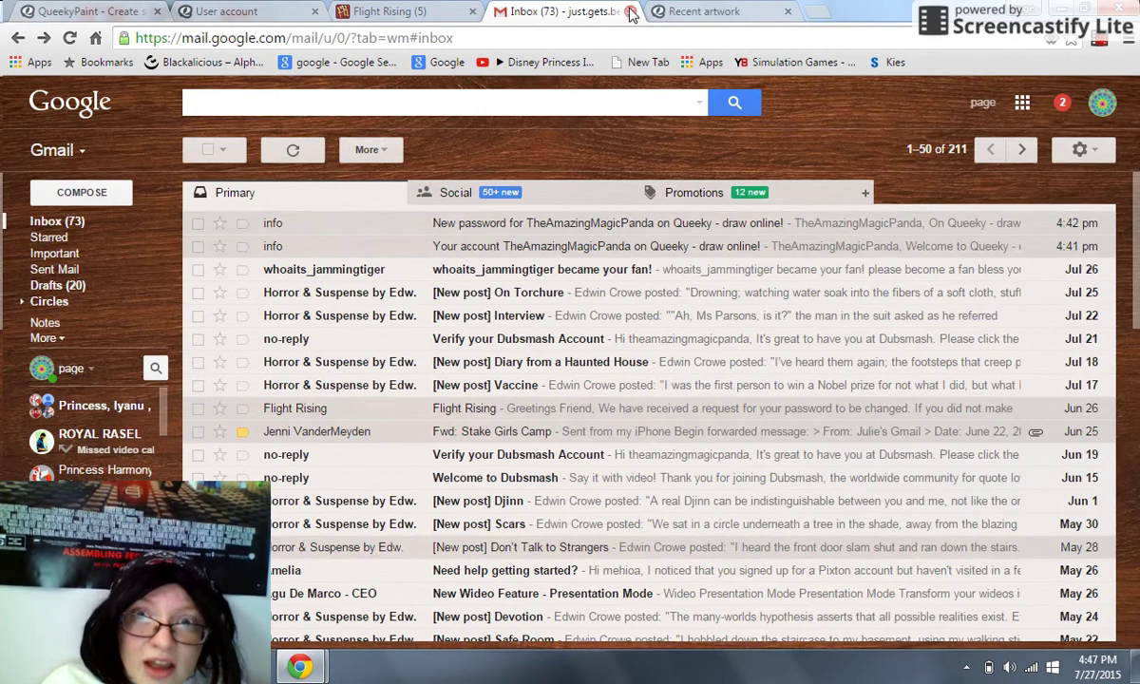
pyautogui.click(630, 12)
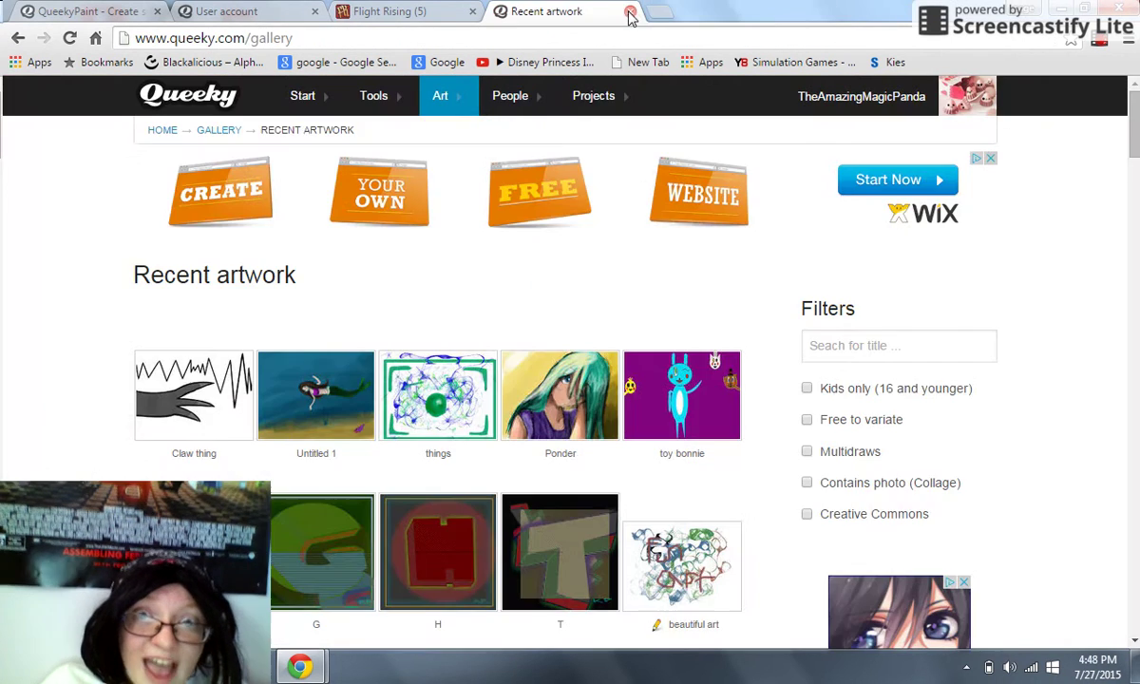
pyautogui.click(426, 11)
pyautogui.click(306, 14)
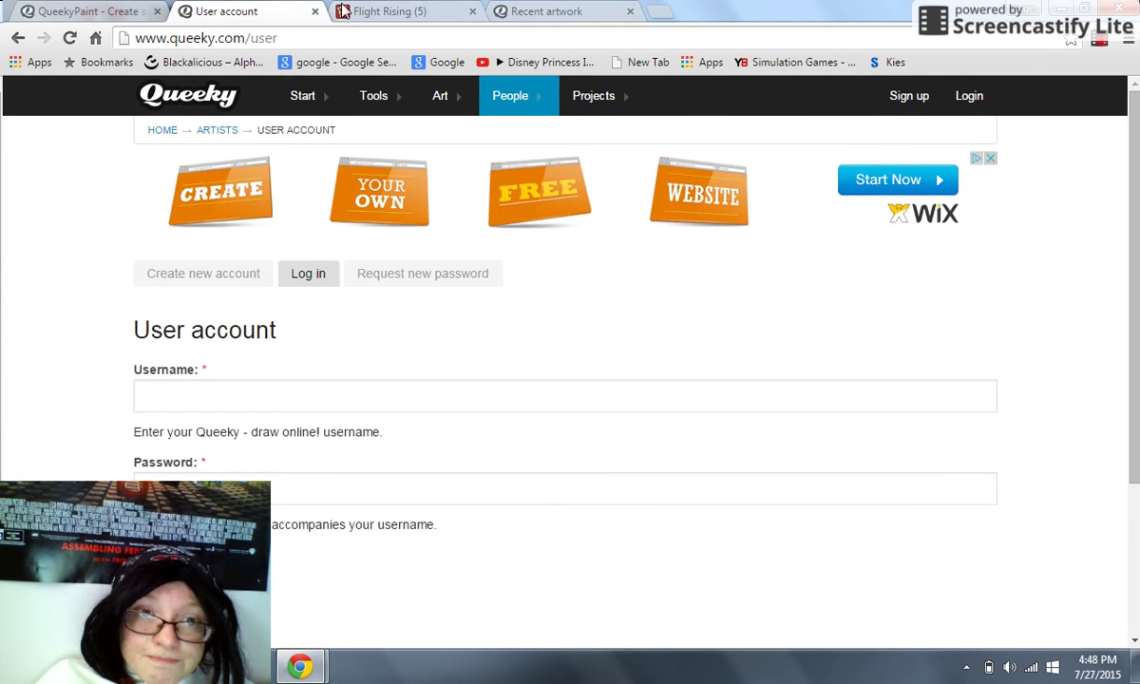
pyautogui.click(314, 12)
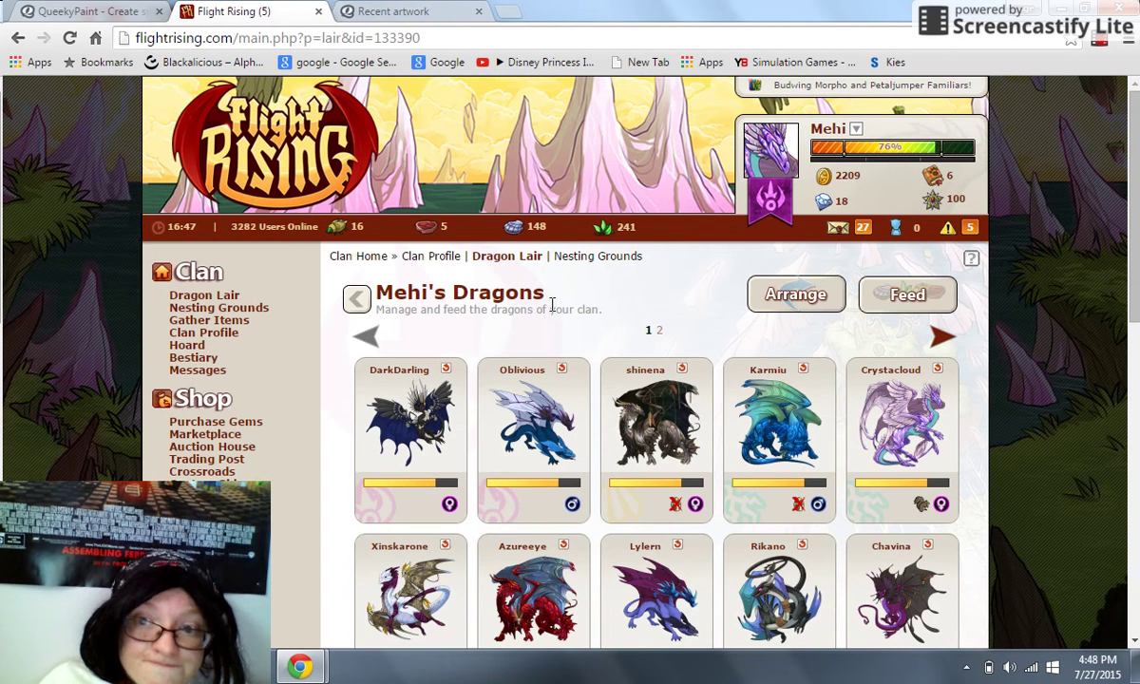
# - Feed all the clan's dragons from the food stores, and open the clan's item gathering page
pyautogui.click(919, 298)
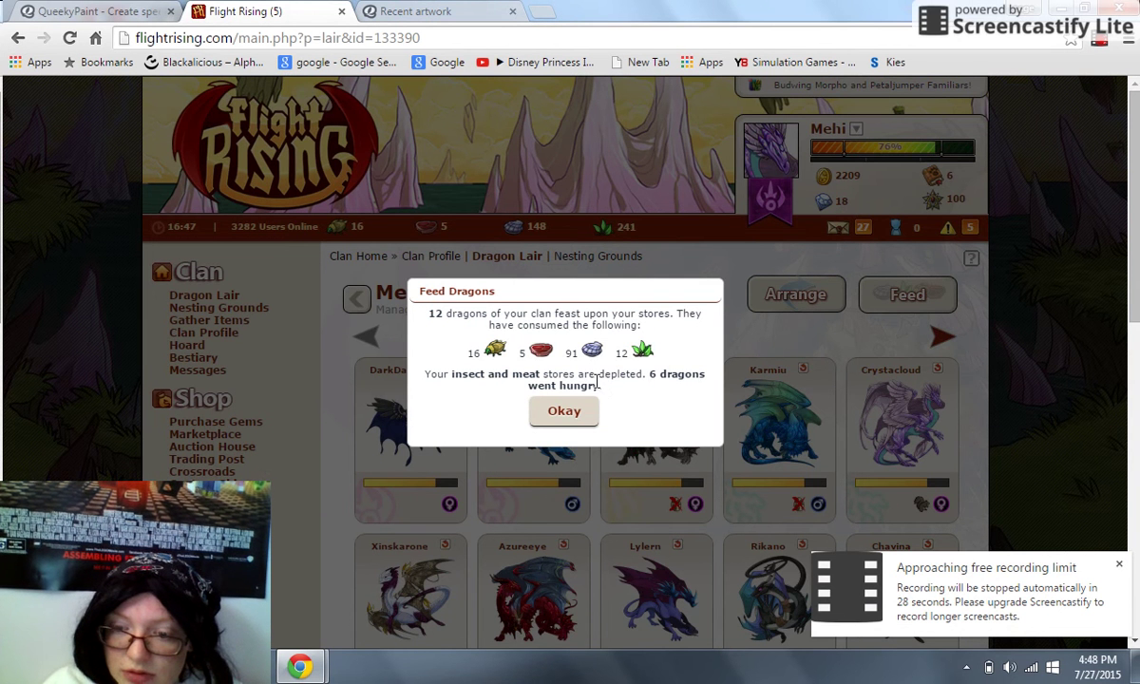
pyautogui.click(577, 412)
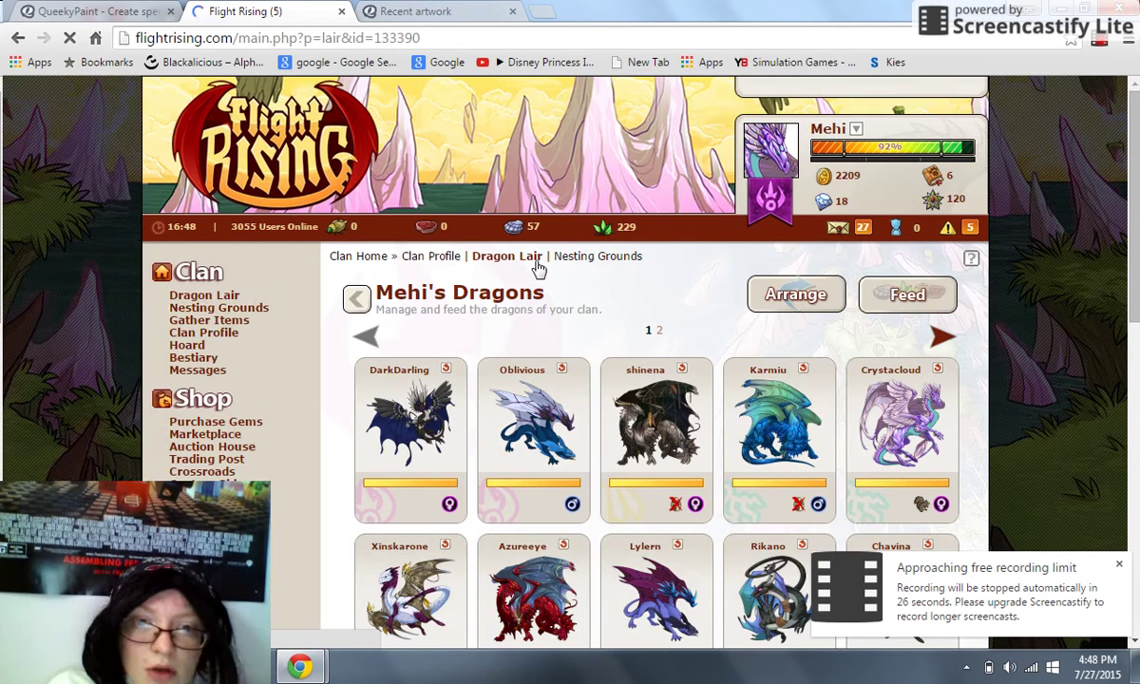
pyautogui.click(213, 323)
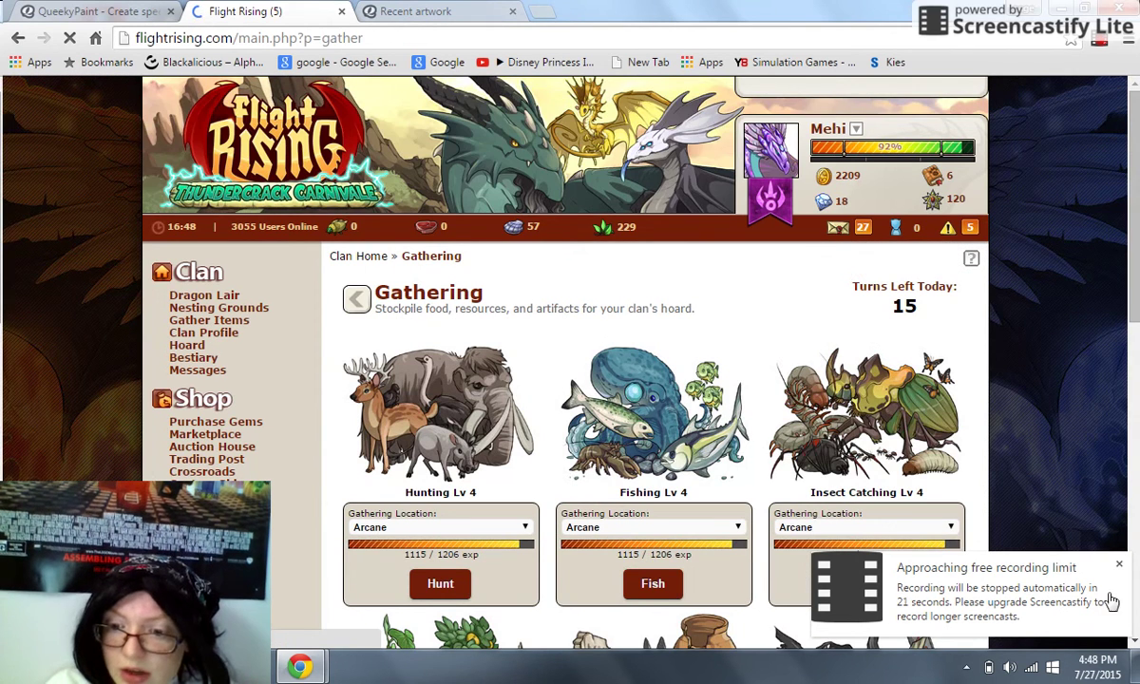
# - Send the dragons digging twice in the Arcane location and return to the gathering overview
pyautogui.moveTo(1136, 229); pyautogui.dragTo(1138, 437)
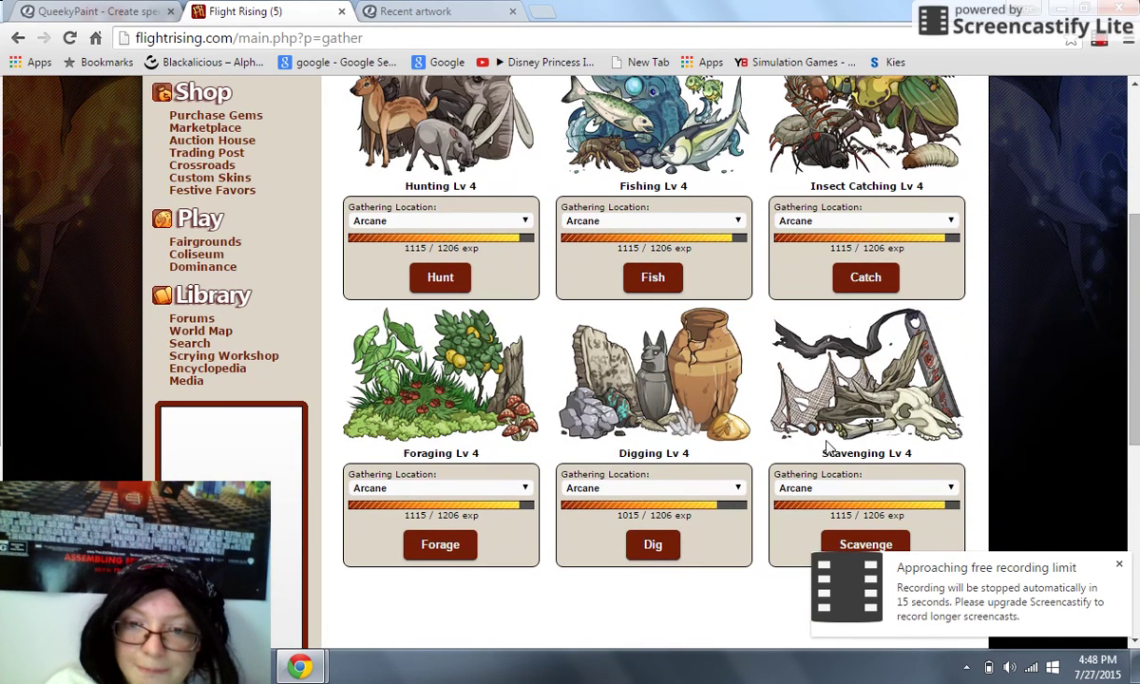
pyautogui.click(665, 543)
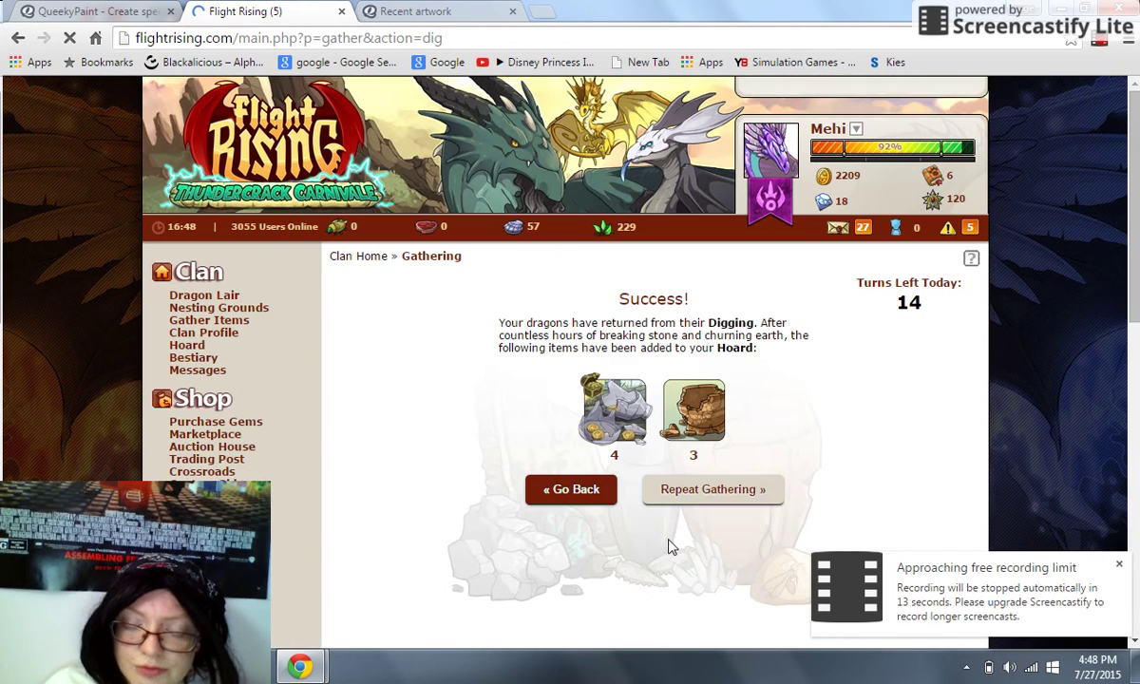
pyautogui.click(696, 490)
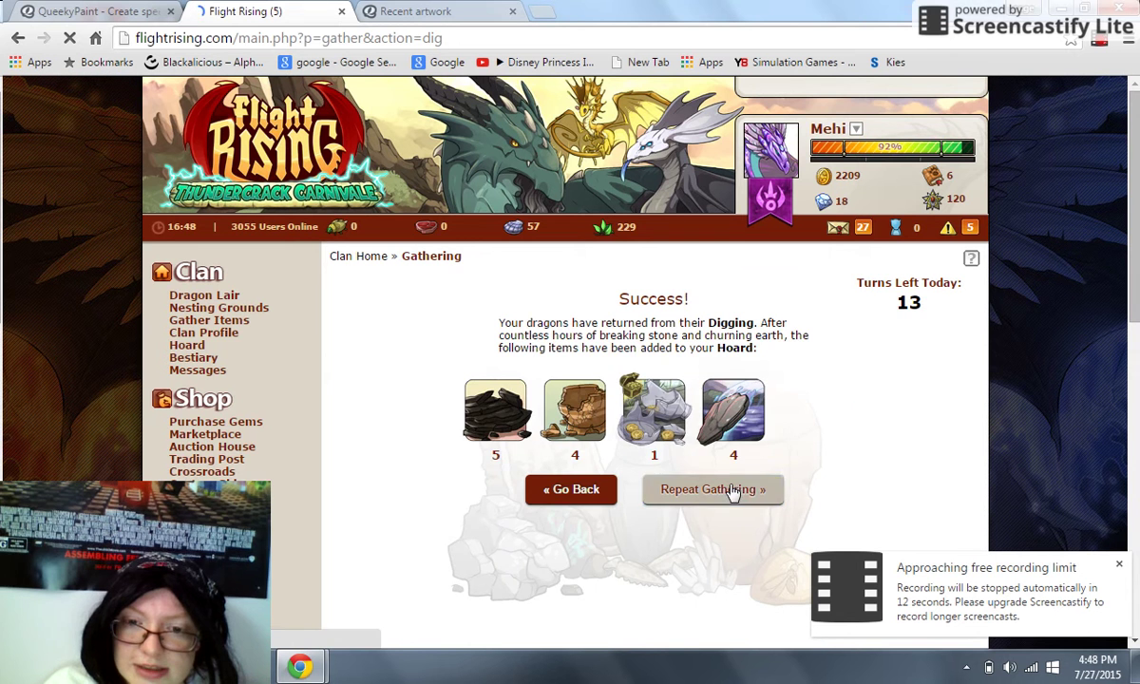
pyautogui.click(549, 490)
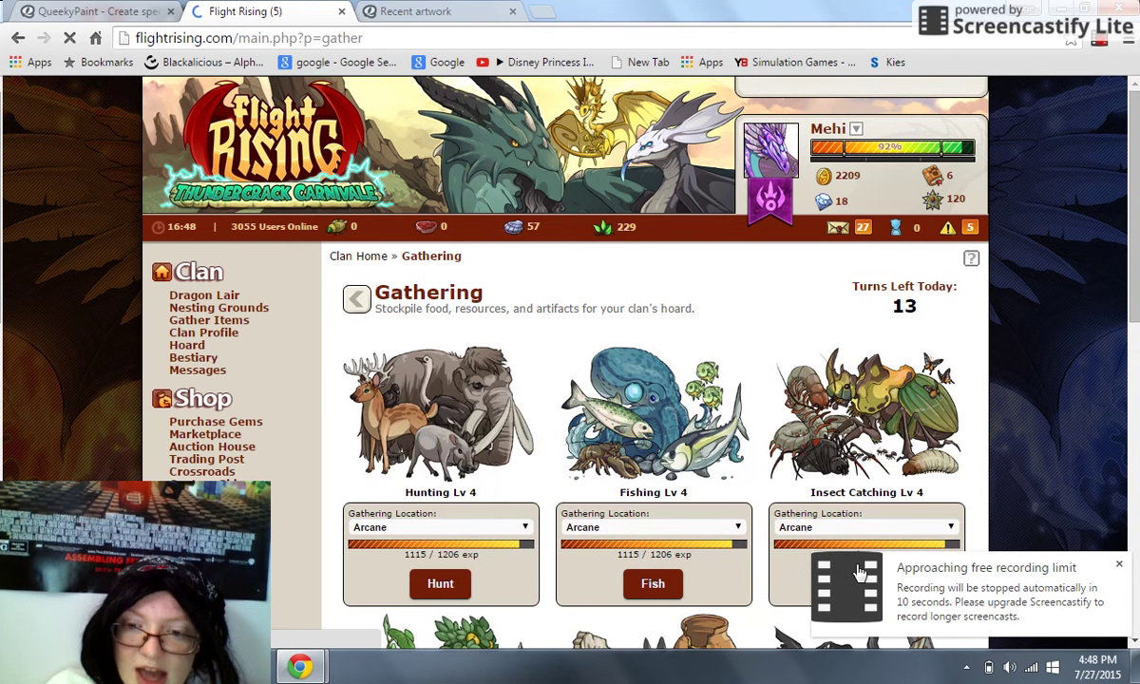
# - Use one gathering turn on fishing and one on hunting, both in the Arcane location, and return to the gathering overview
pyautogui.click(639, 587)
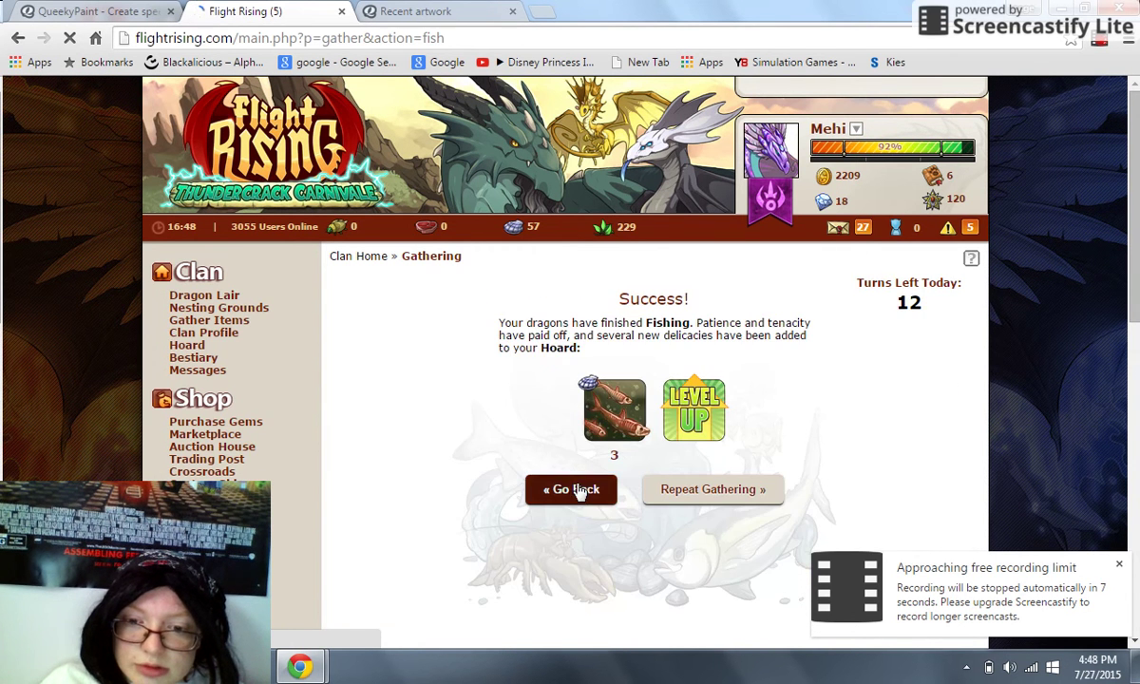
pyautogui.click(574, 490)
pyautogui.click(435, 583)
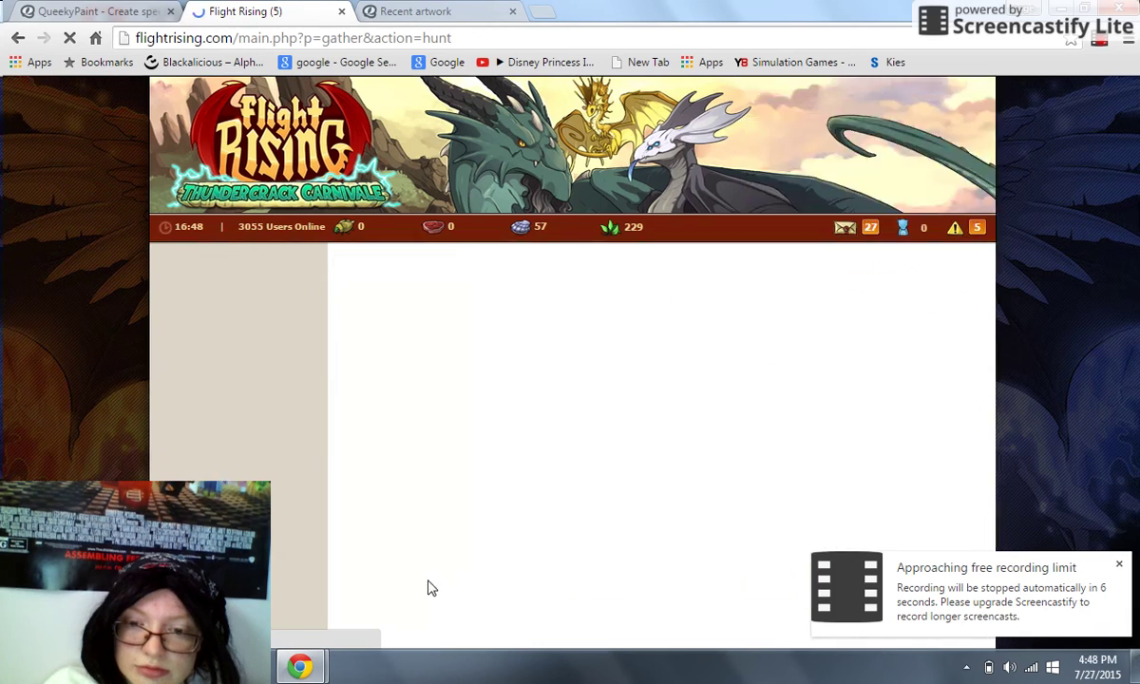
pyautogui.click(594, 492)
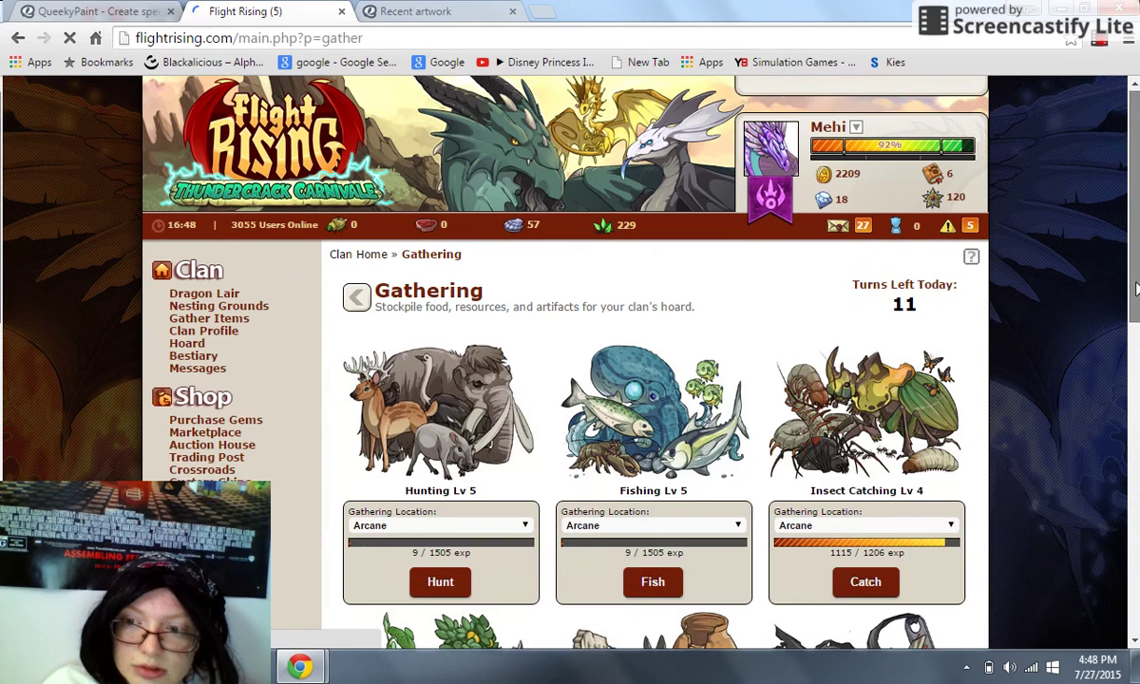
pyautogui.scroll(-1, 1135, 328)
pyautogui.scroll(-1, 1136, 328)
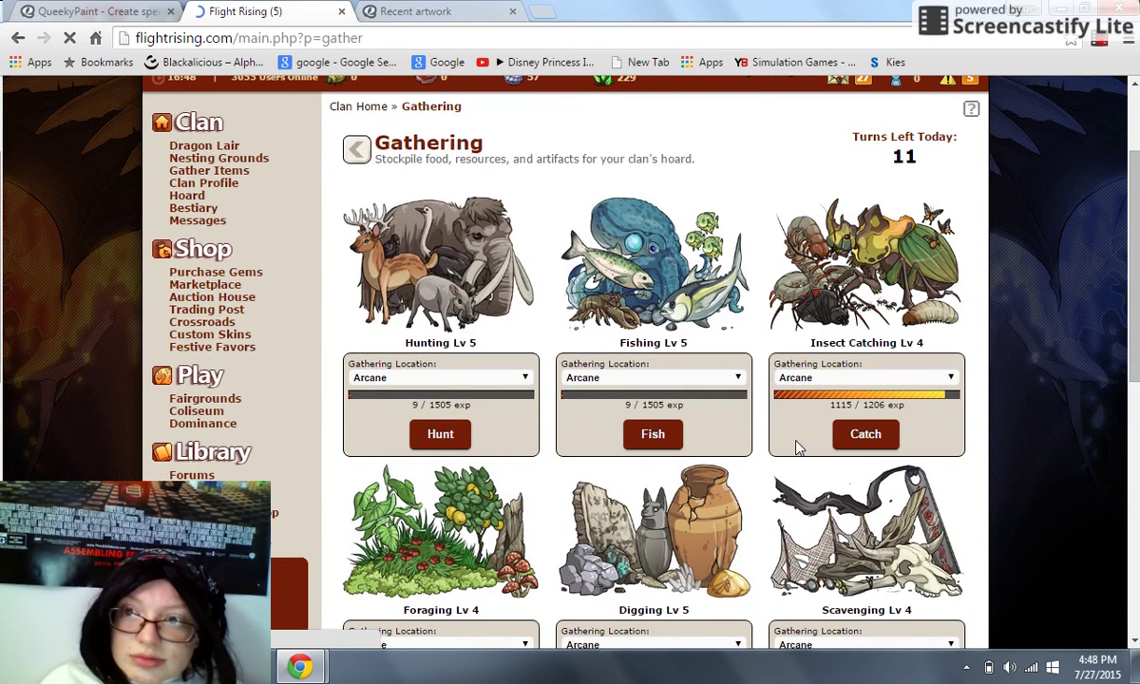